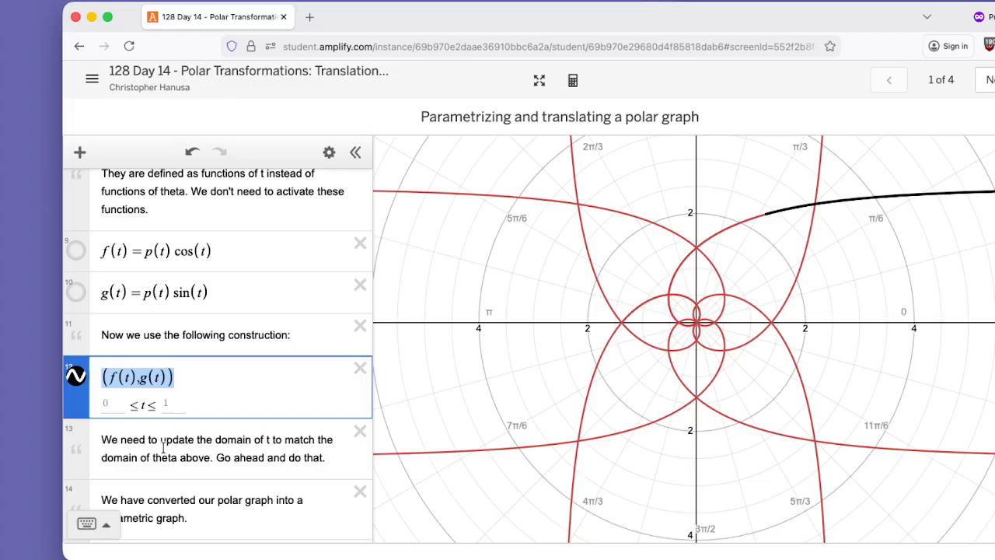
Set the domain of the parametric curve (f(t), g(t)) to 0 ≤ t ≤ 12π, matching the polar graph's theta domain.
mouse_move(215, 439)
left_mouse_down()
mouse_move(285, 440)
mouse_move(211, 457)
left_mouse_up()
scroll(216, 440, "up", 5)
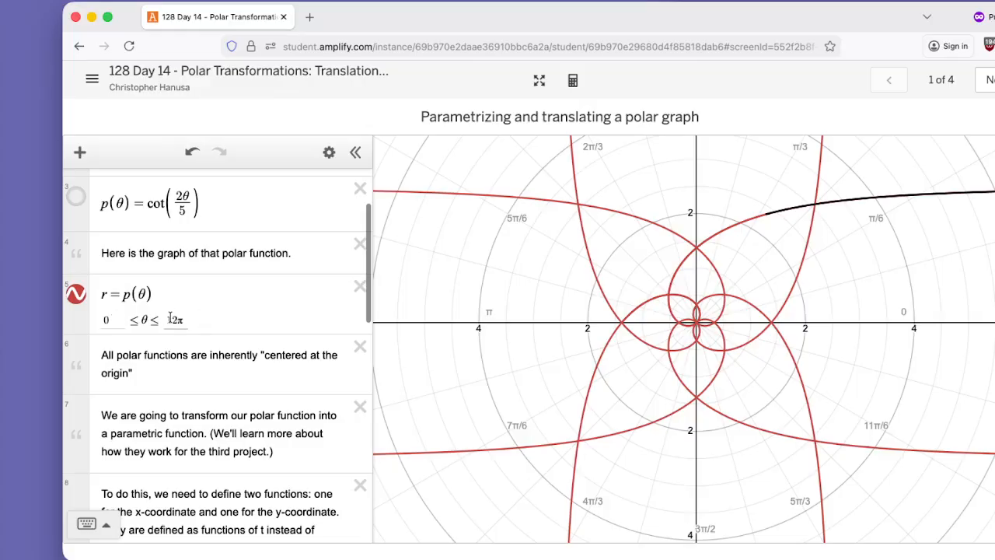
scroll(173, 318, "up", 1)
scroll(176, 319, "down", 7)
left_click(116, 327)
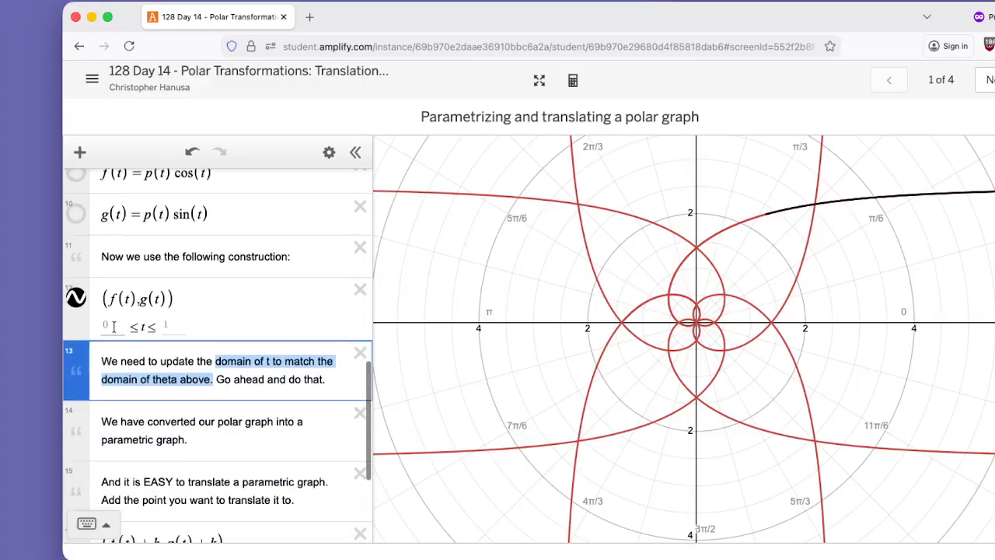
type("0")
key("Tab")
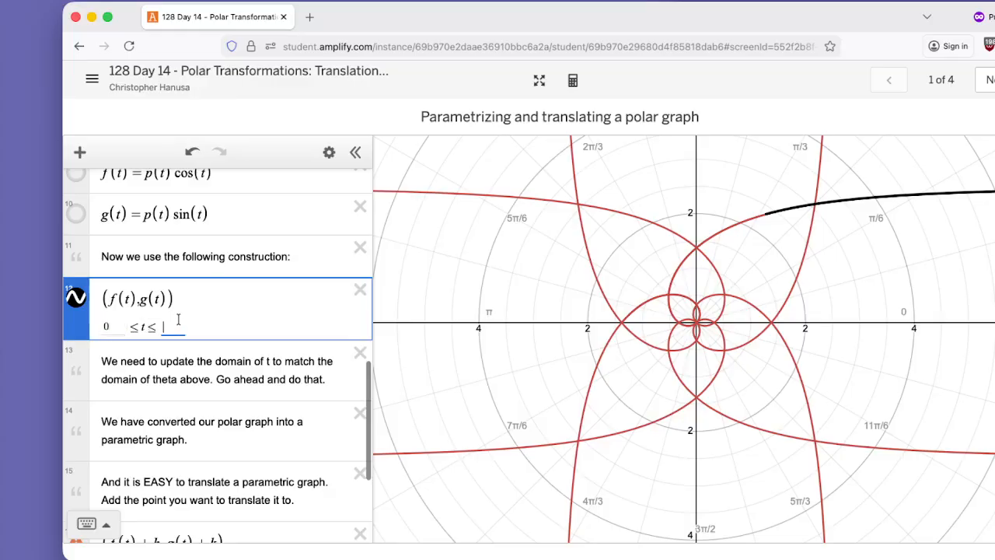
type("12pi")
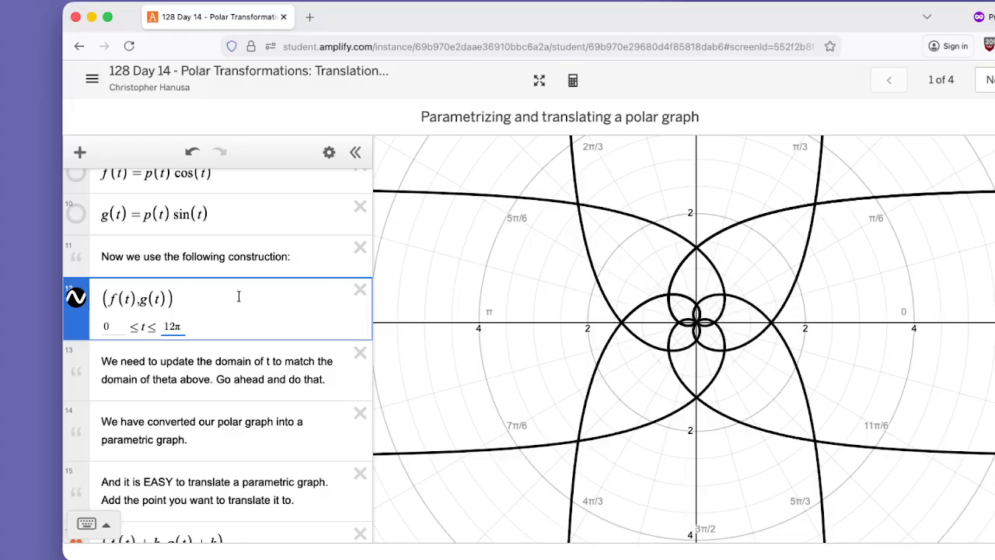
left_click_drag(199, 300, 76, 311)
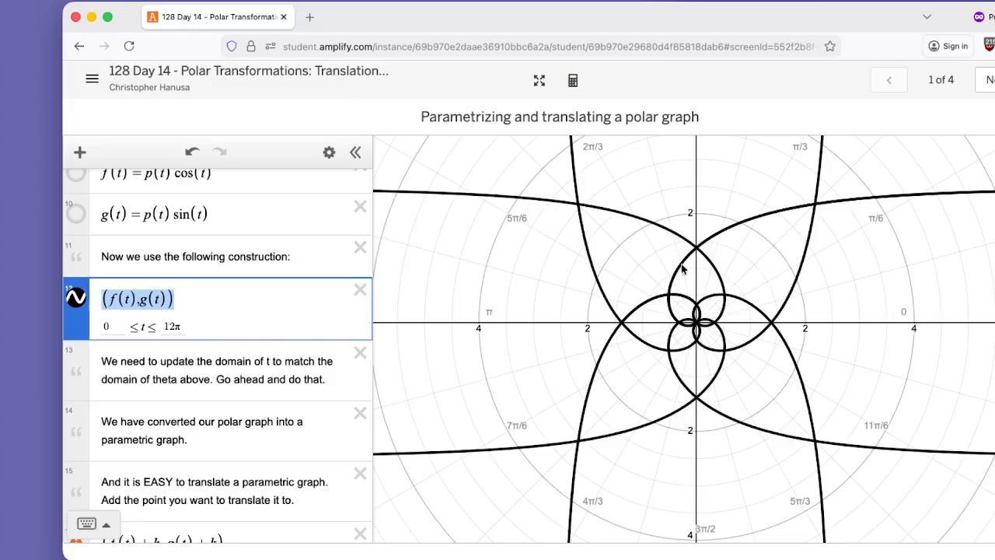
Add sliders for both h and k to the translated parametric curve (f(t) + h, g(t) + k).
scroll(216, 441, "down", 3)
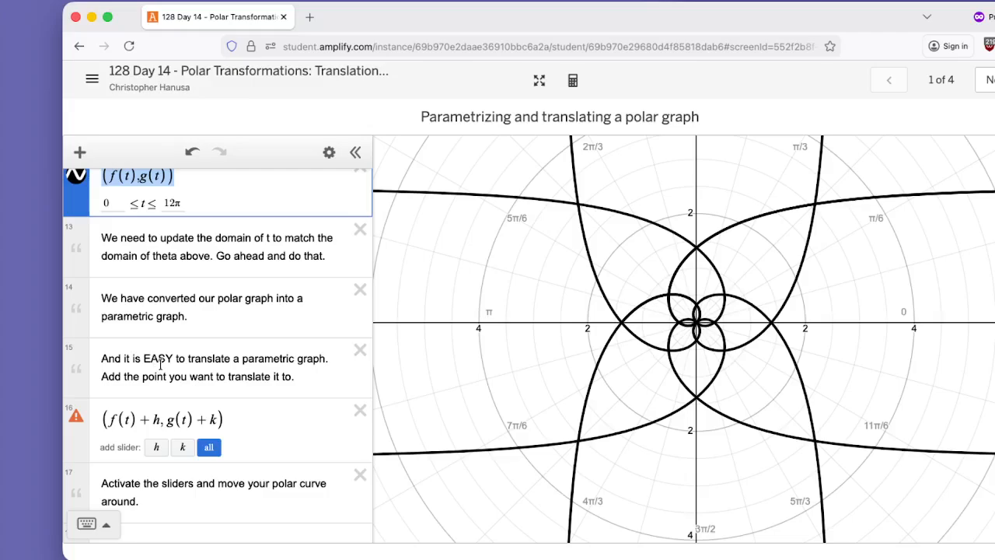
scroll(161, 363, "up", 1)
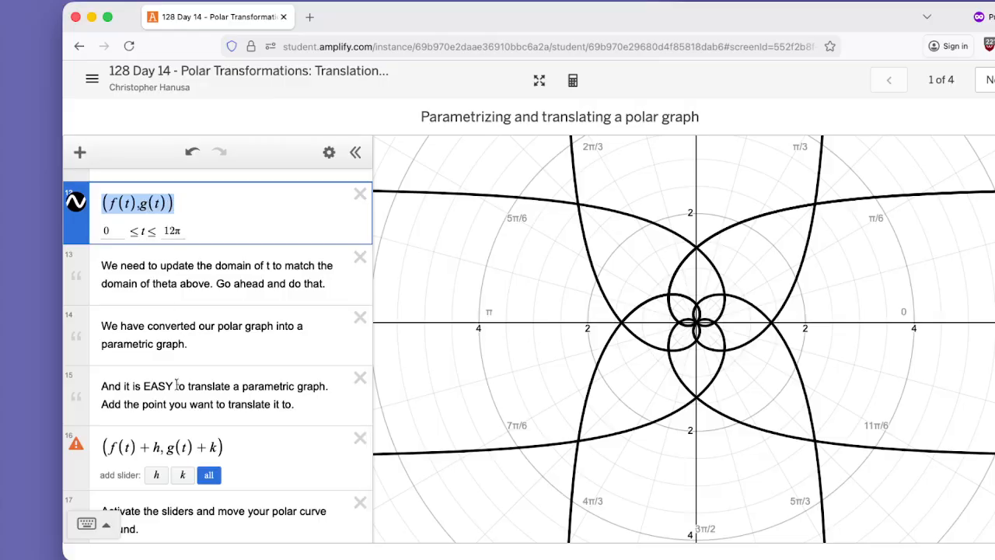
left_click(159, 449)
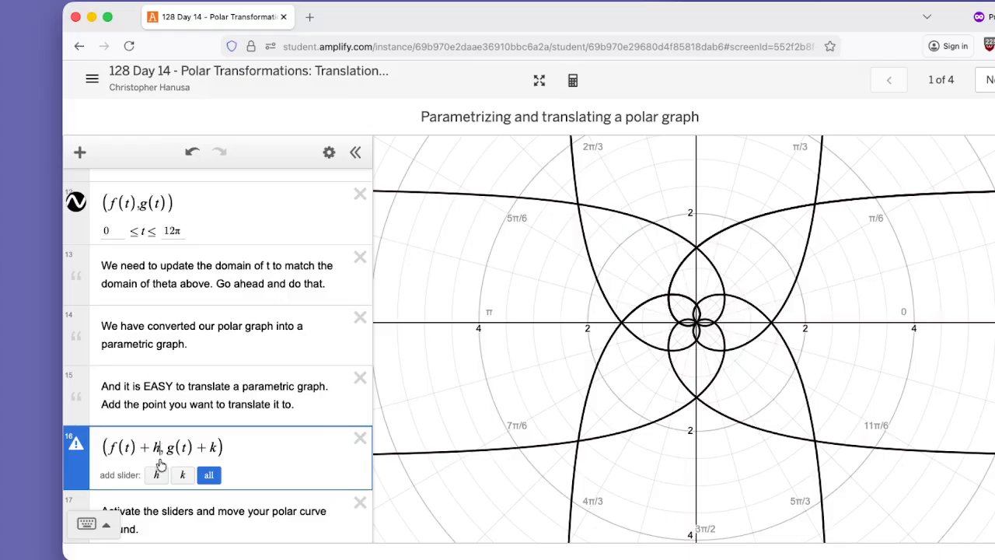
left_click_drag(160, 449, 143, 449)
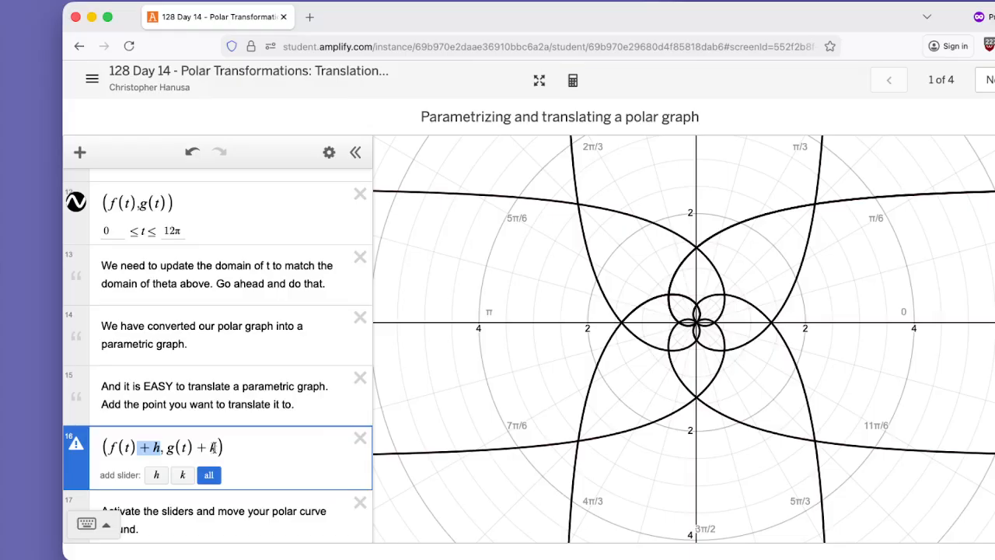
left_click_drag(217, 448, 194, 449)
scroll(195, 451, "up", 1)
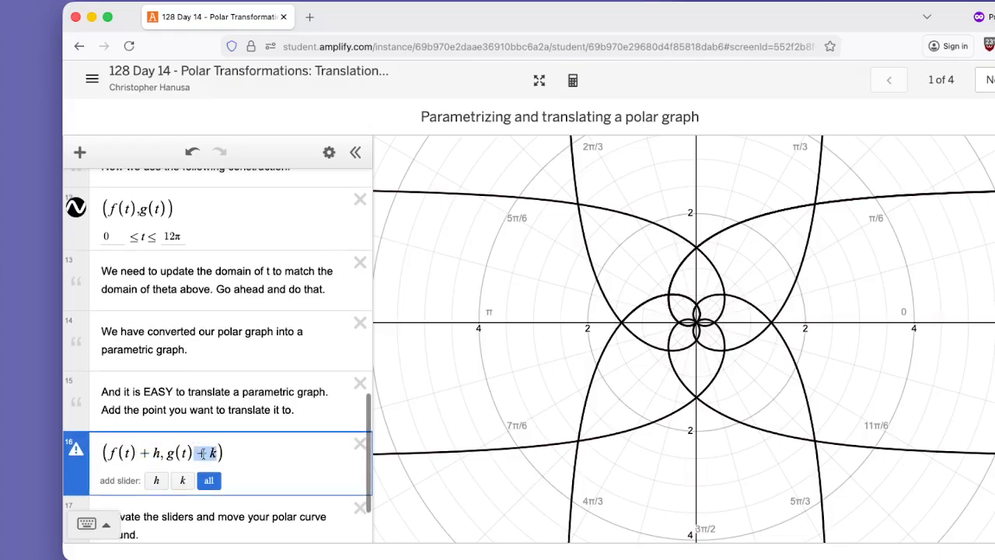
left_click(208, 480)
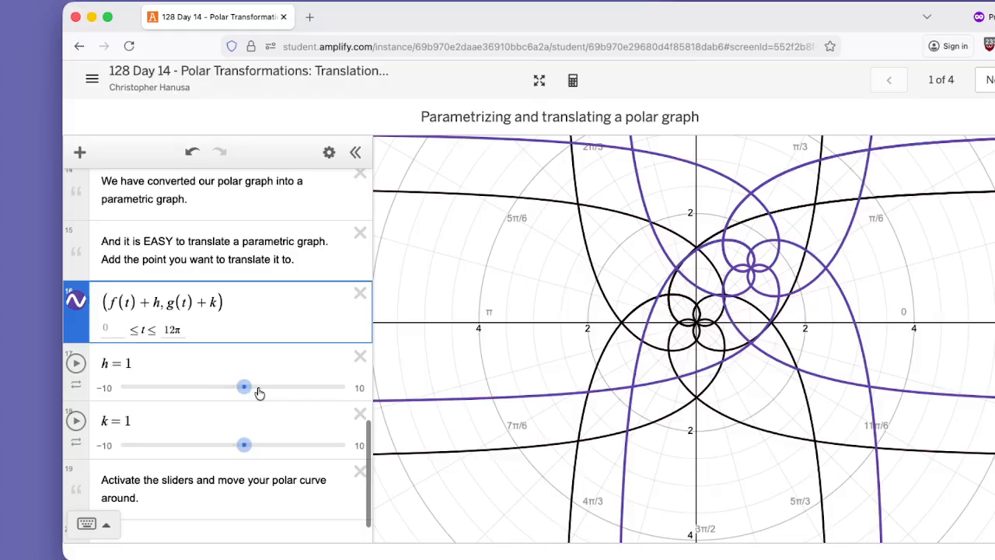
Translate the parametric curve by setting the h slider to 2.2 and the k slider to 1.5.
mouse_move(245, 364)
left_mouse_down()
mouse_move(275, 366)
mouse_move(199, 366)
mouse_move(274, 365)
mouse_move(214, 365)
mouse_move(273, 365)
mouse_move(257, 365)
left_mouse_up()
mouse_move(242, 424)
left_mouse_down()
mouse_move(227, 424)
mouse_move(257, 428)
mouse_move(215, 428)
mouse_move(248, 428)
left_mouse_up()
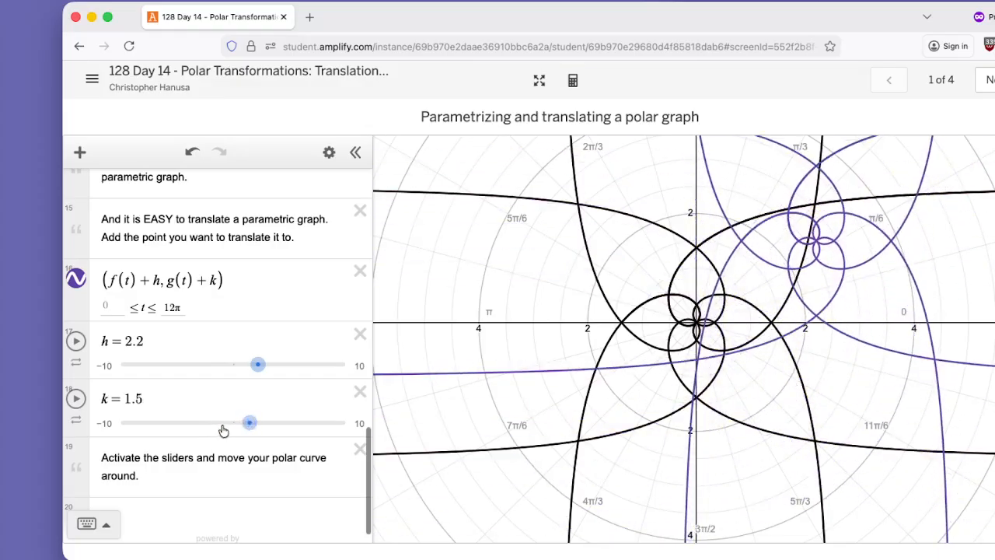
scroll(223, 430, "up", 1)
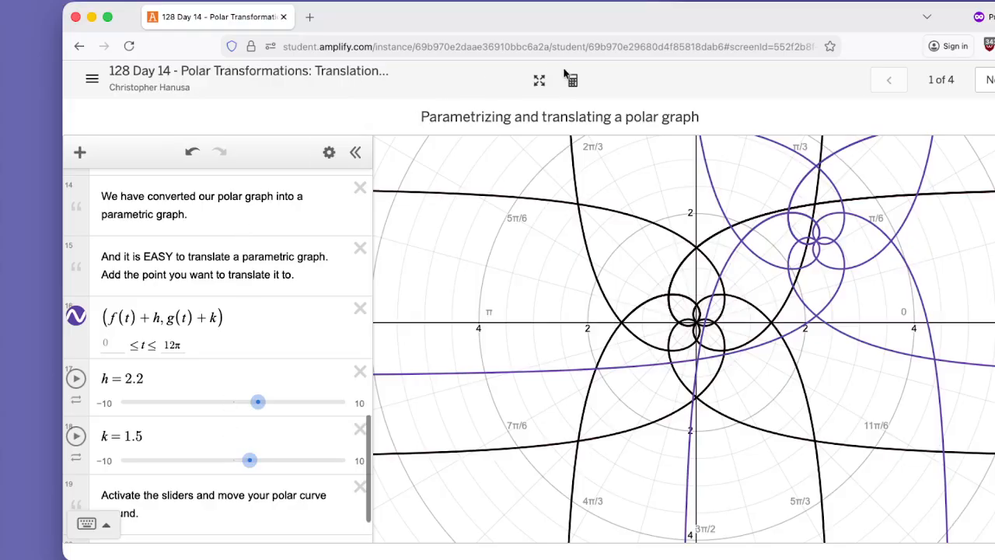
Advance to the second activity screen and give its graph equally scaled axes with Zoom Square.
left_click(985, 92)
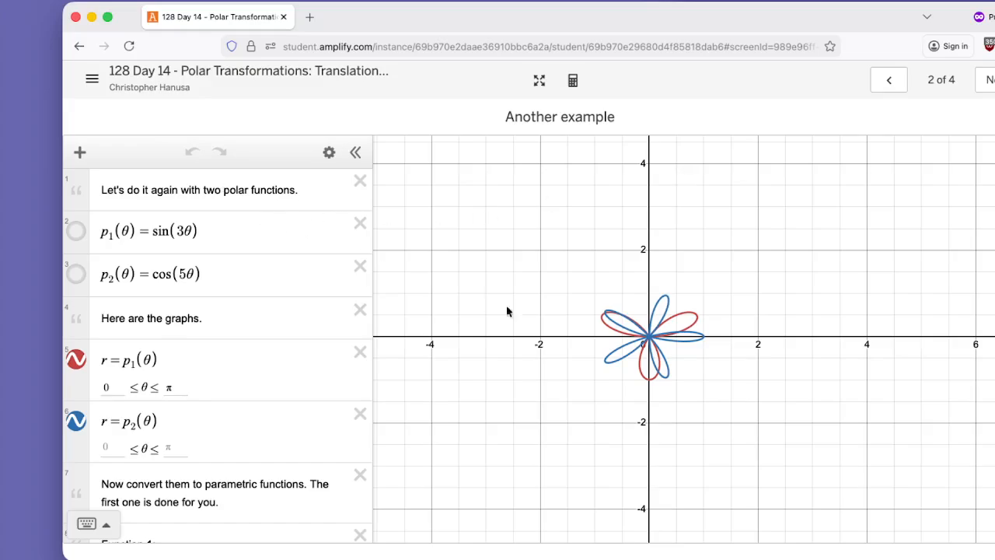
left_click(991, 153)
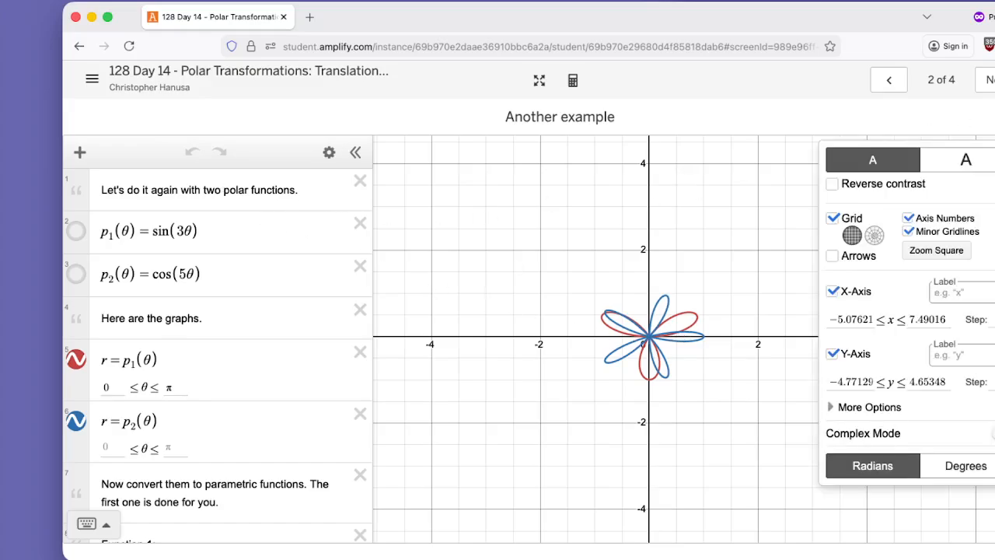
left_click(929, 251)
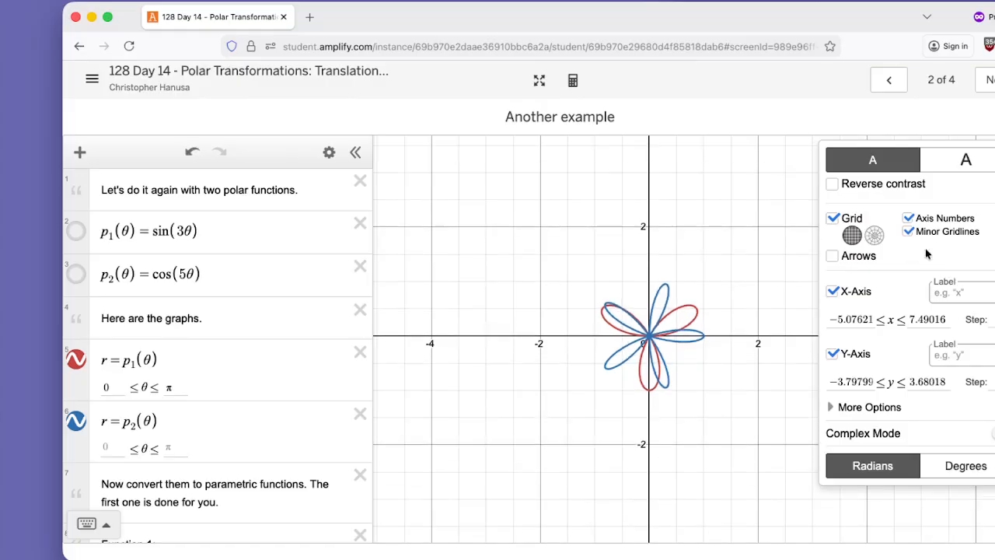
left_click(673, 259)
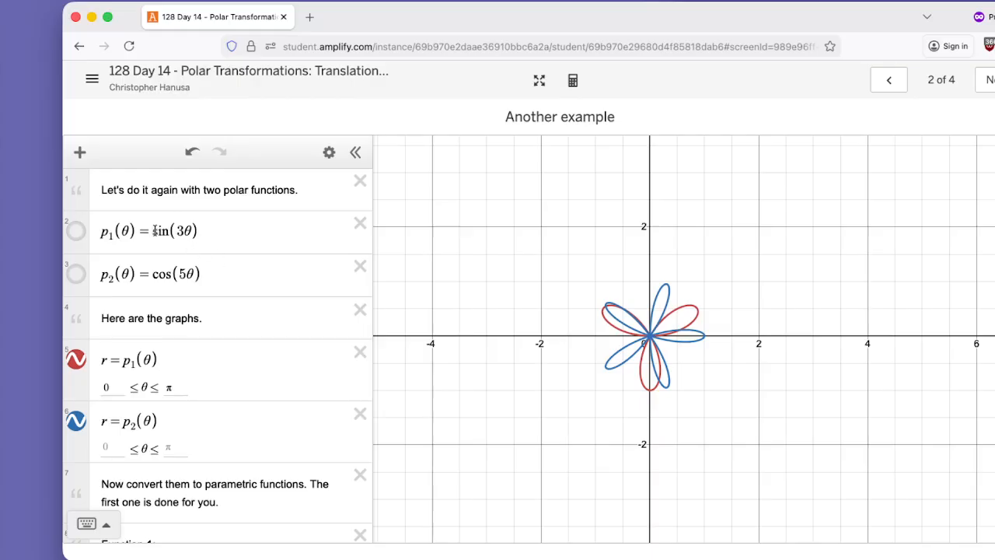
Examine the definitions of the polar functions p₁(θ) and p₂(θ), their graphs and the instructions for converting them.
left_click_drag(154, 230, 199, 232)
left_click_drag(154, 274, 202, 275)
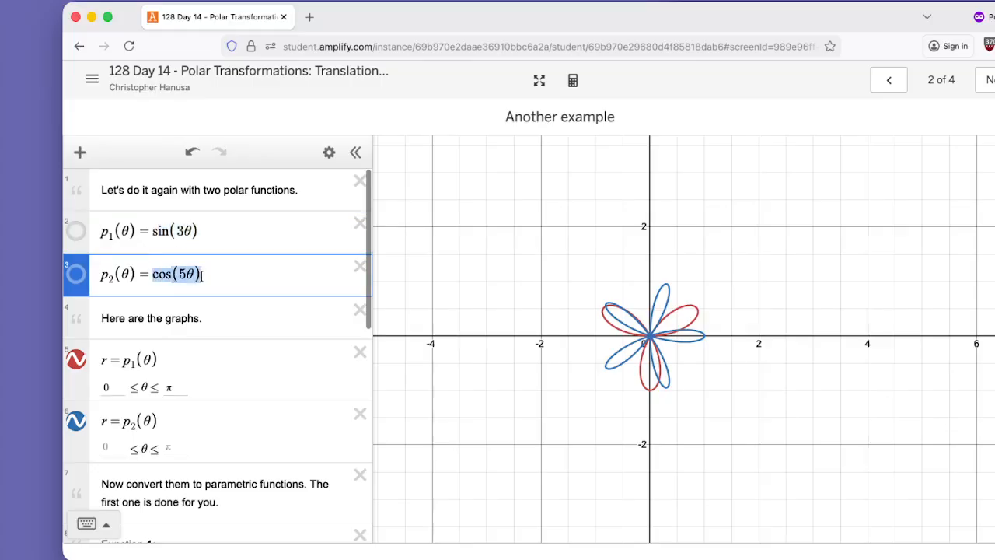
scroll(208, 283, "down", 3)
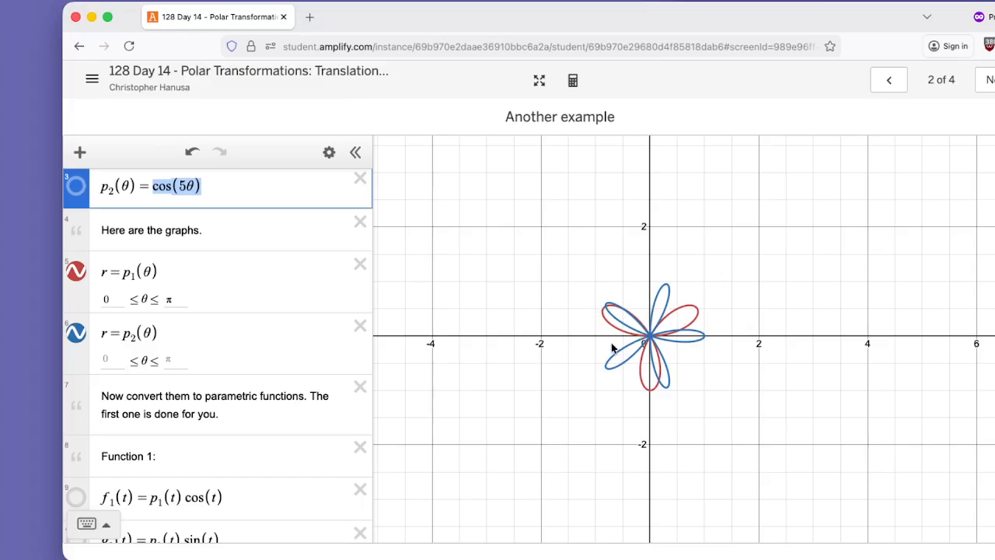
scroll(233, 380, "down", 2)
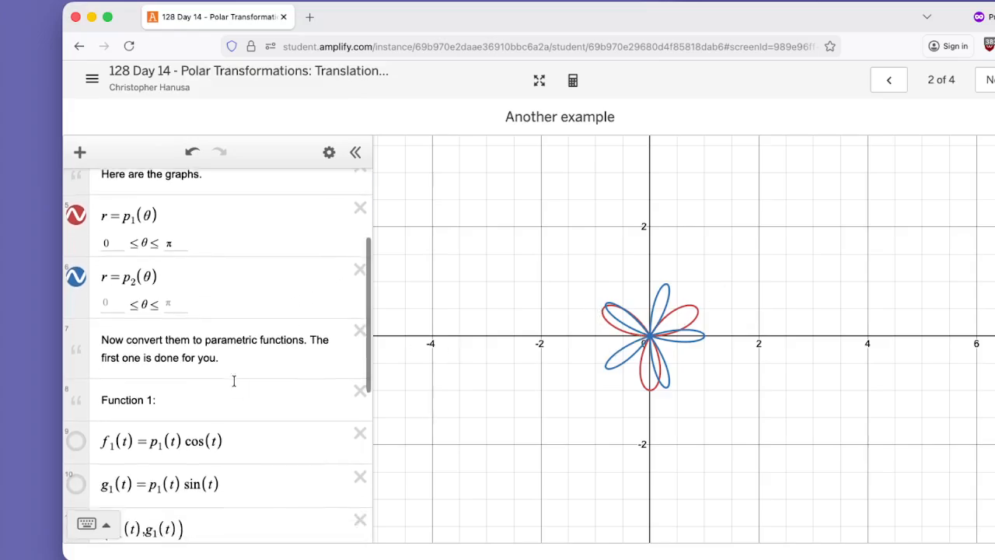
scroll(233, 380, "up", 1)
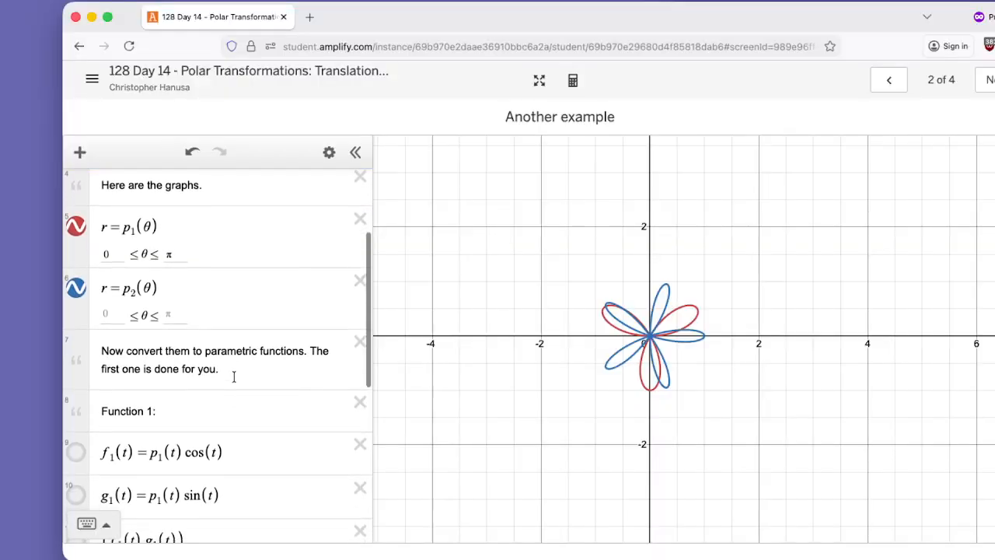
scroll(233, 376, "down", 4)
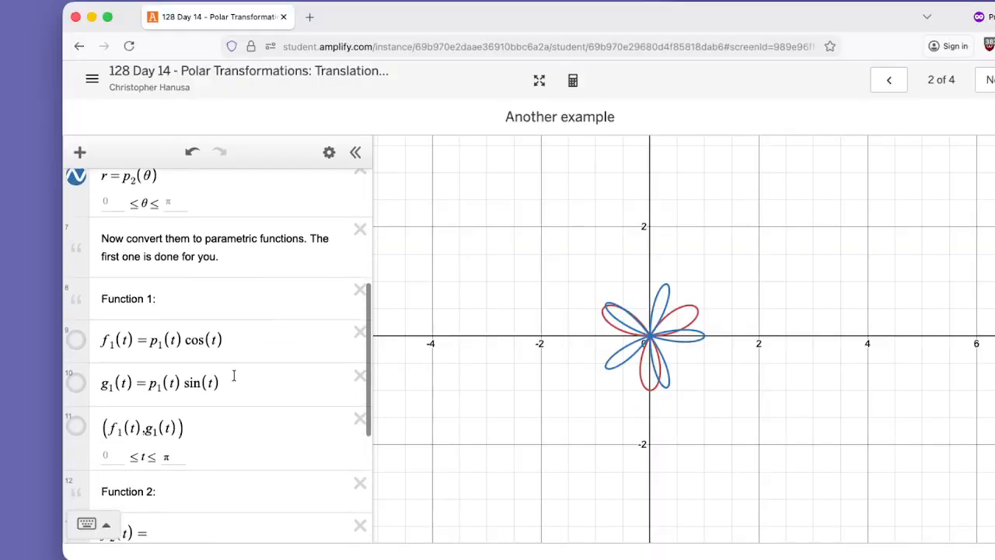
Review the f₁(t) and g₁(t) definitions under Function 1 and show the parametric curve (f₁(t), g₁(t)).
left_click_drag(100, 340, 235, 340)
left_click(167, 342)
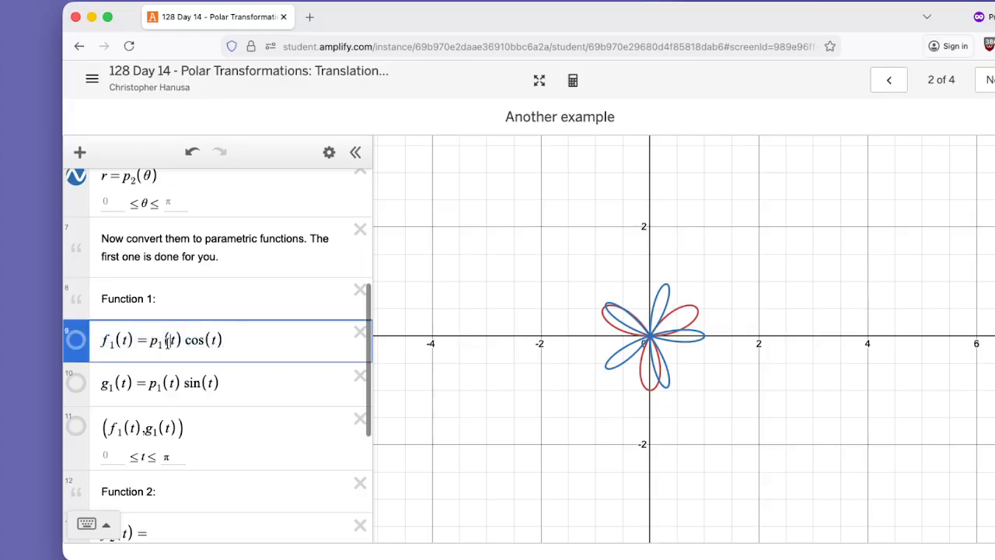
left_click_drag(152, 342, 182, 339)
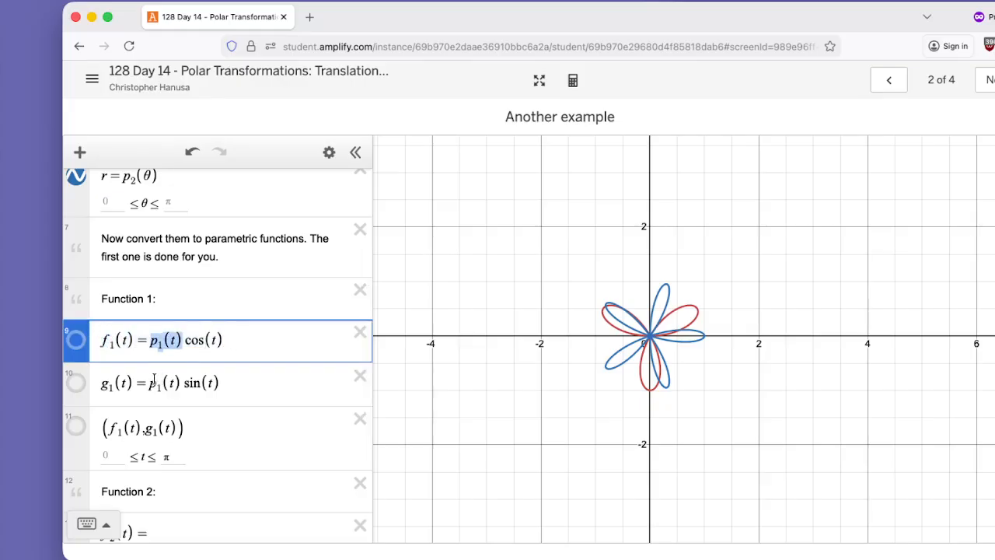
left_click_drag(103, 383, 239, 381)
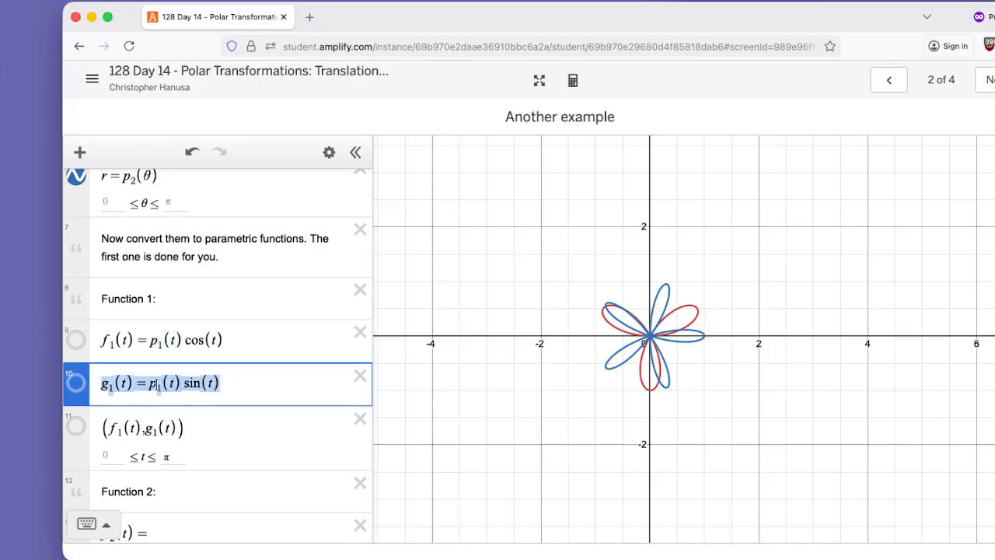
left_click_drag(179, 383, 227, 382)
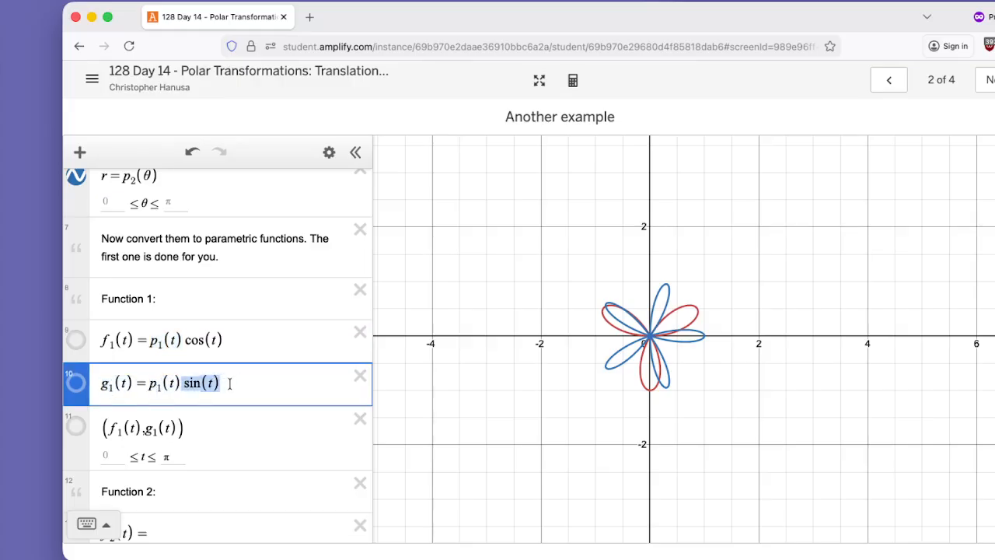
left_click(76, 429)
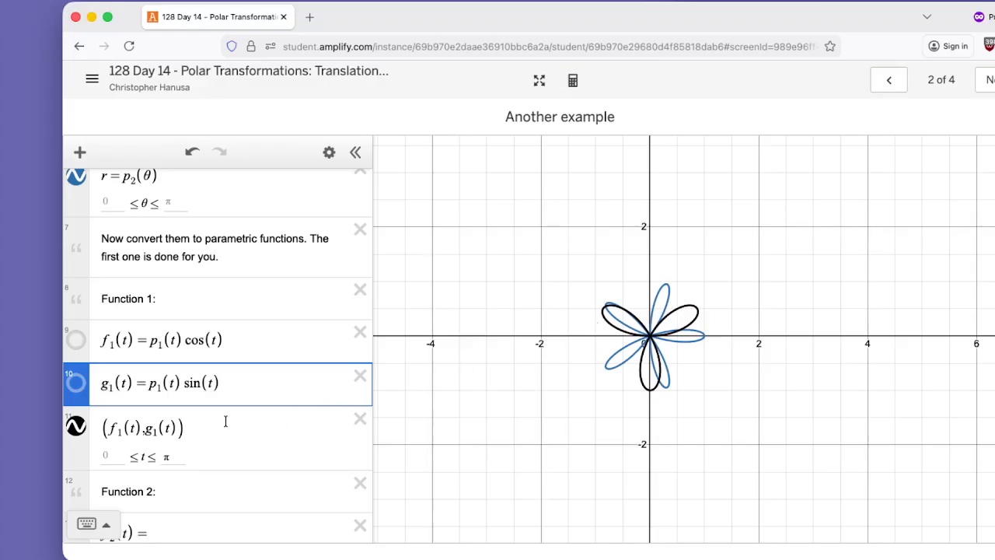
Define f₂(t) as p₂(t) cos(t) under Function 2, adapting a copy of the f₁(t) expression.
scroll(226, 421, "down", 2)
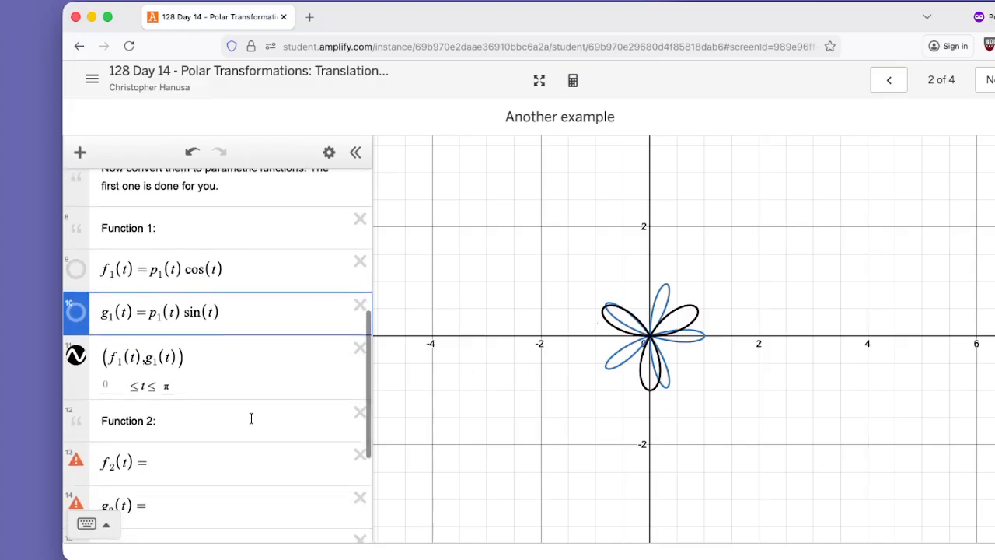
scroll(251, 418, "down", 3)
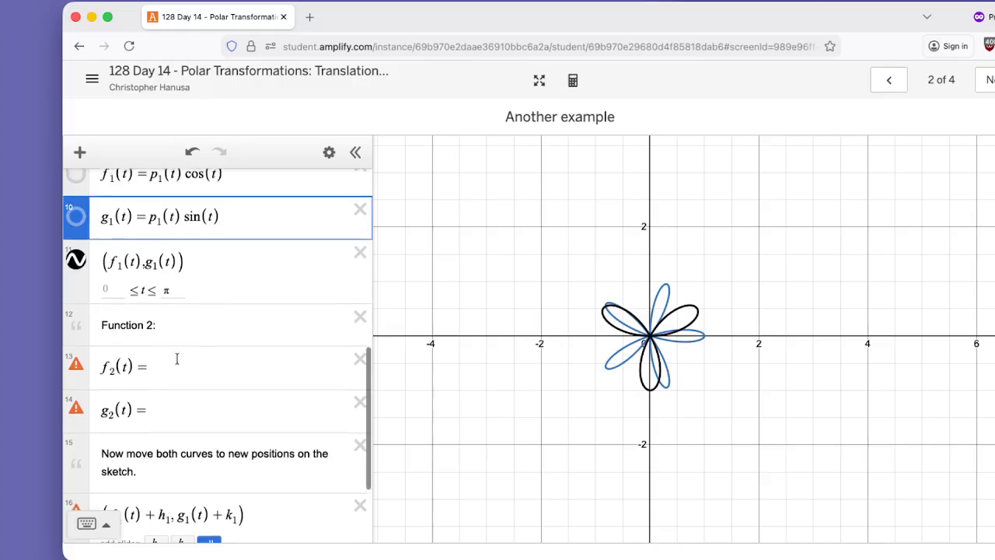
scroll(177, 359, "up", 1)
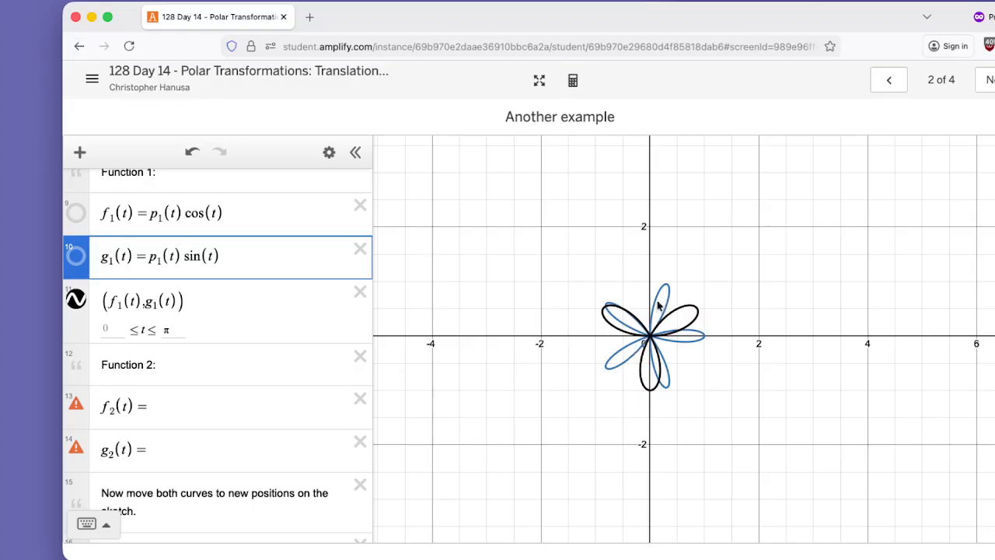
left_click(167, 410)
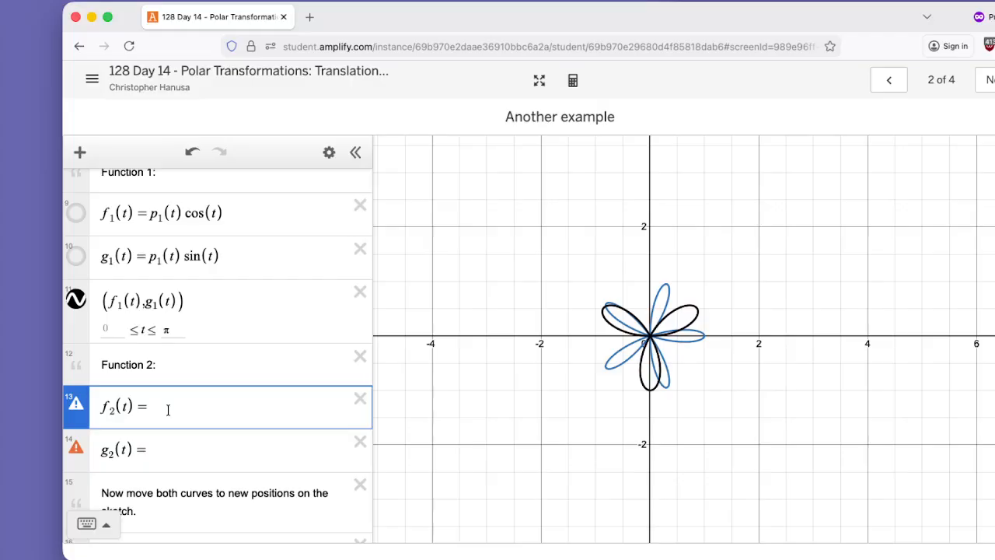
left_click_drag(227, 211, 150, 237)
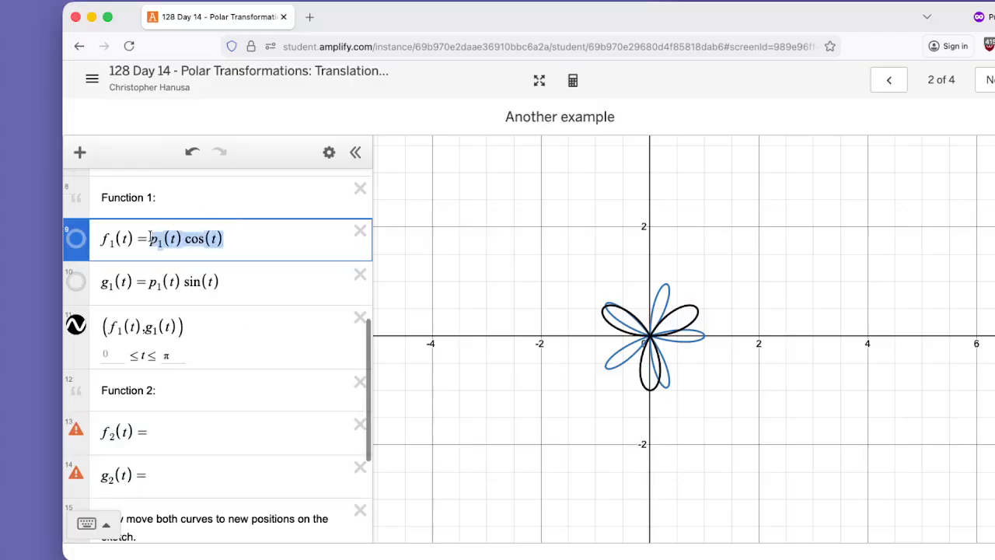
left_click(168, 435)
type("p1(t)cos(t)")
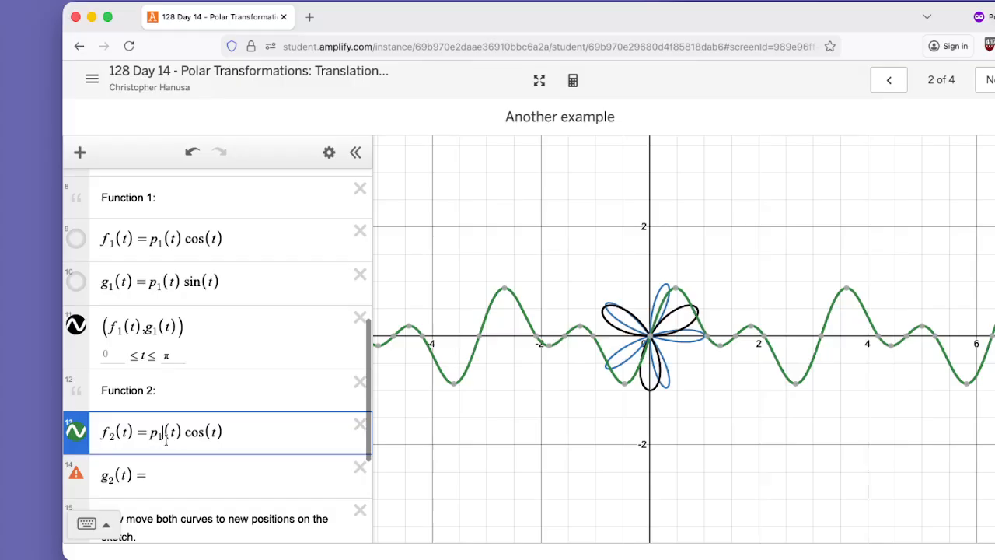
key("BackSpace")
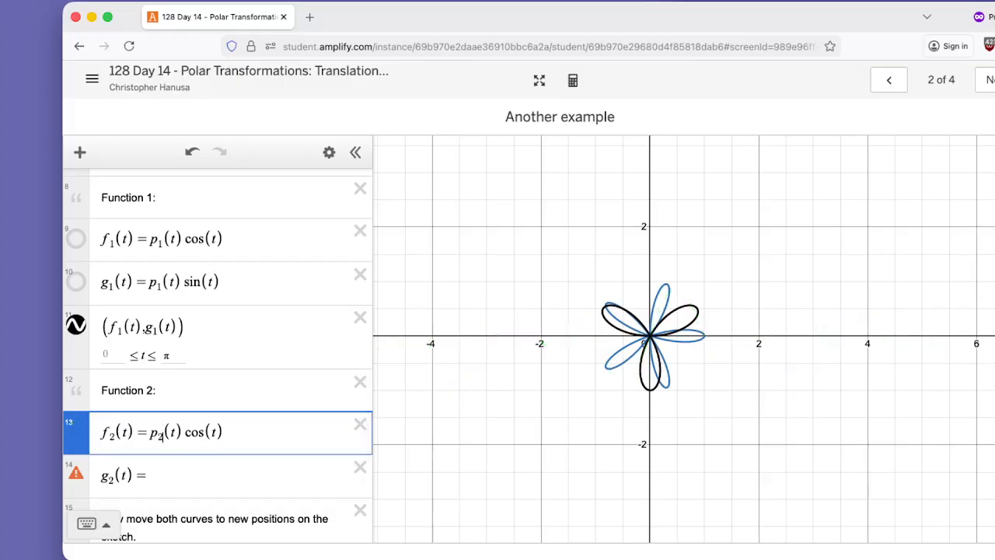
type("2")
Define g₂(t) as p₂(t) sin(t) under Function 2, adapting a copy of the g₁(t) expression.
left_click_drag(225, 281, 143, 283)
key("ctrl+c")
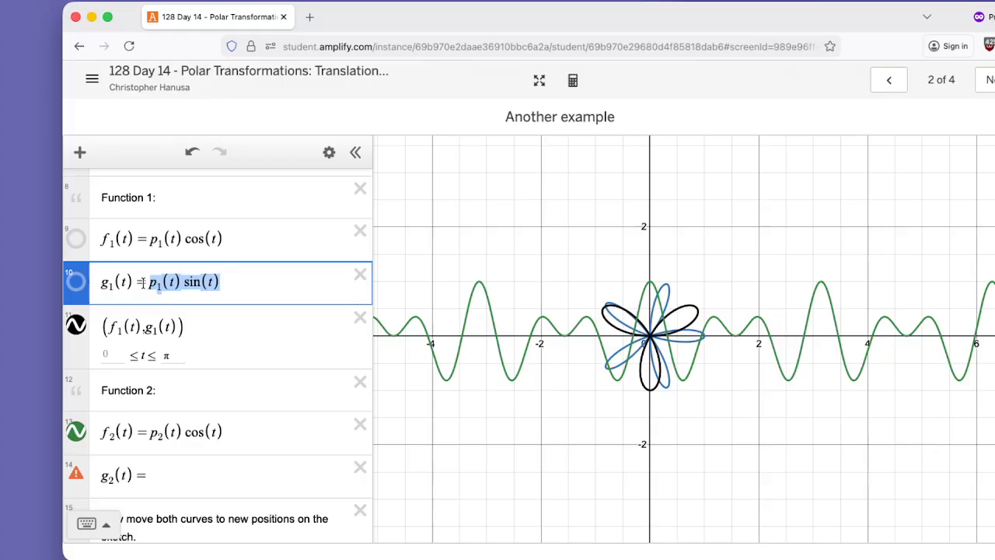
left_click(165, 471)
key("ctrl+v")
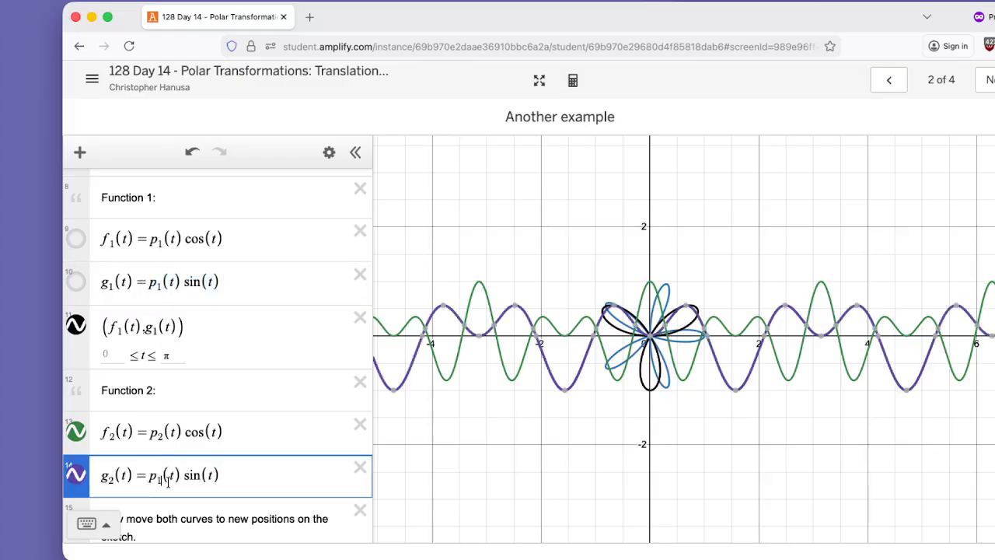
left_click(159, 478)
key("BackSpace")
type("2")
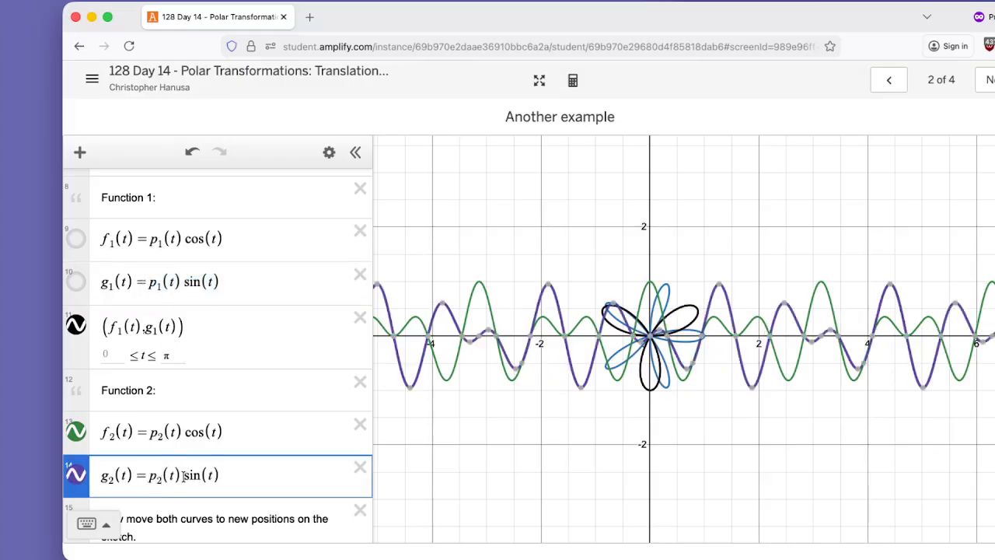
Hide the graphs of the f₂(t) and g₂(t) definitions under Function 2.
mouse_move(799, 342)
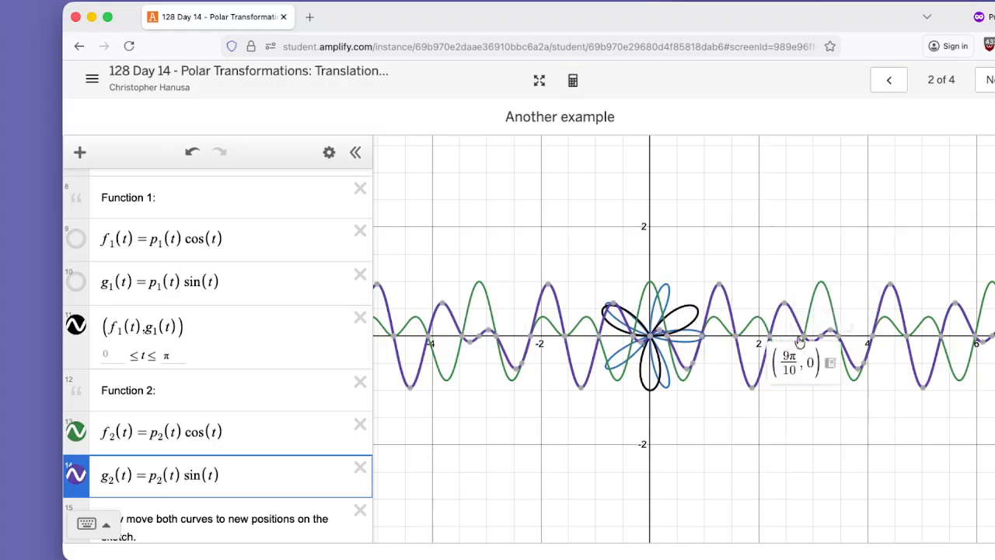
left_click(75, 435)
left_click(75, 474)
left_click(76, 437)
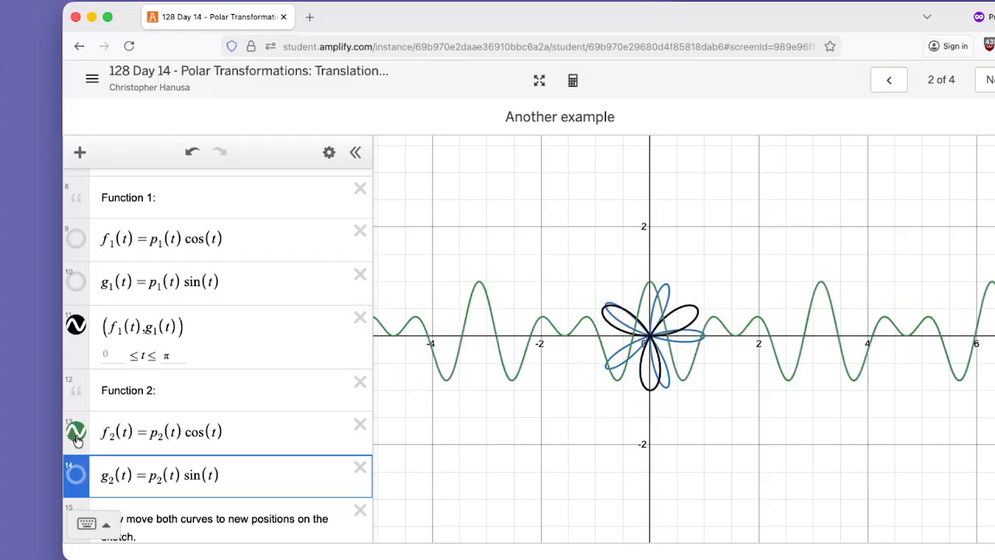
left_click(76, 474)
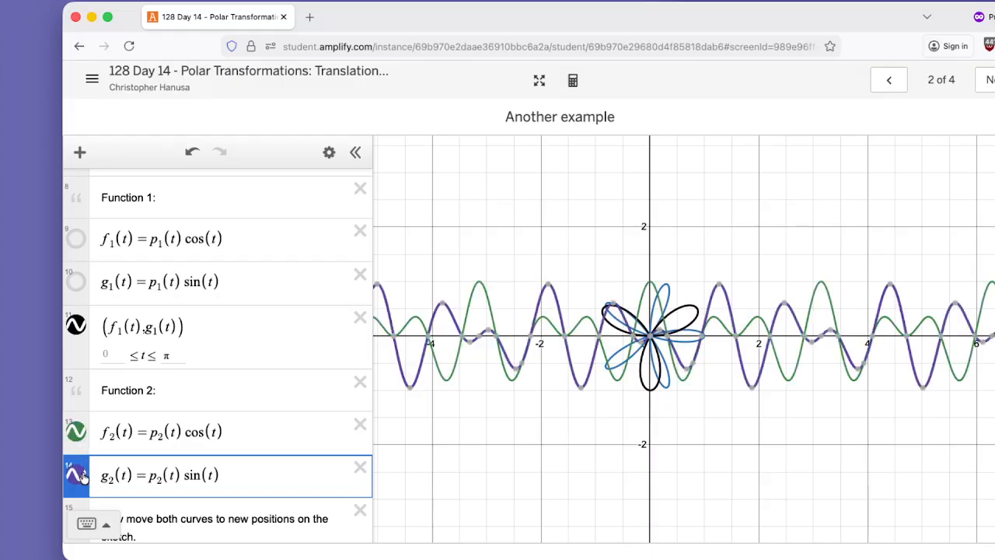
left_click(76, 474)
left_click(75, 433)
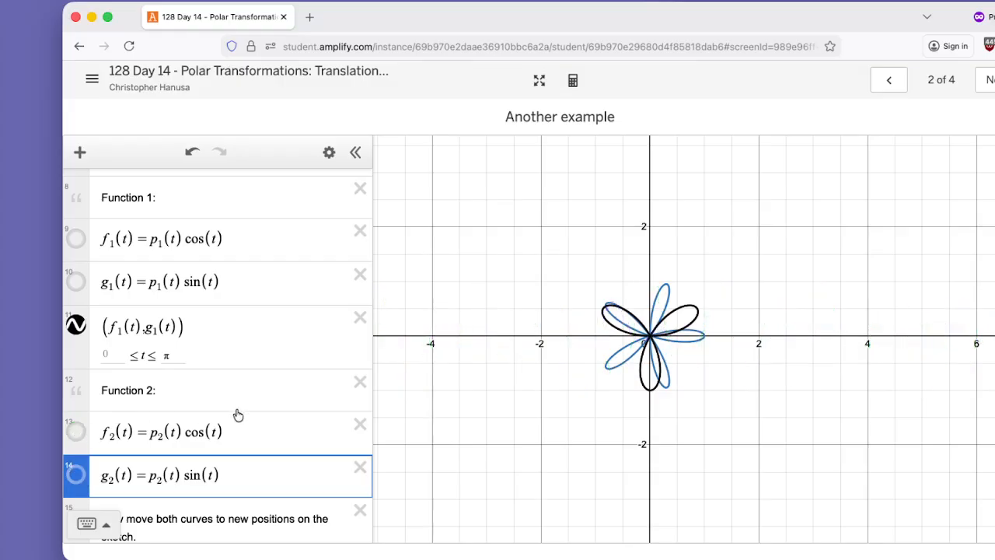
Add a new expression below g₂(t) containing a copy of the parametric curve (f₁(t), g₁(t)).
scroll(238, 414, "down", 3)
left_click(238, 330)
key("Return")
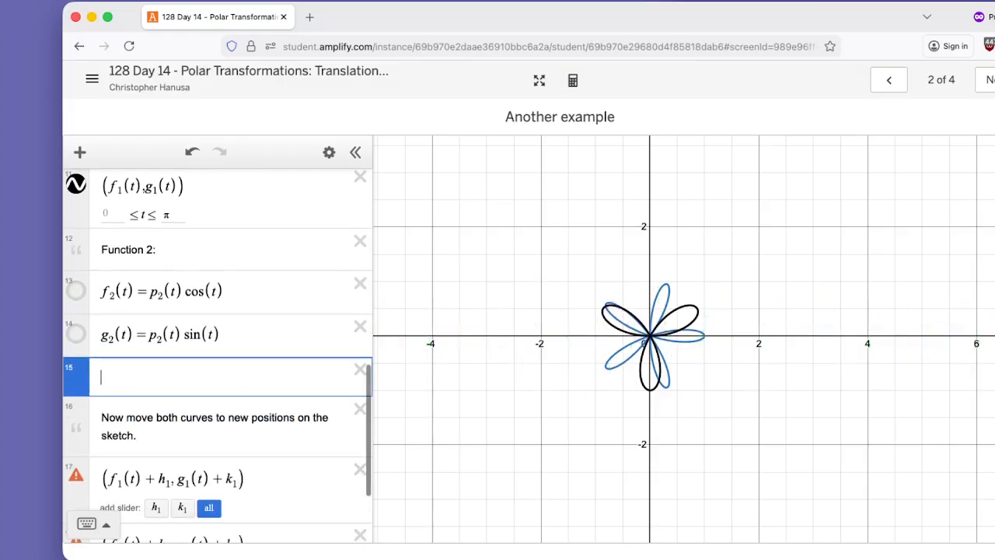
type("(")
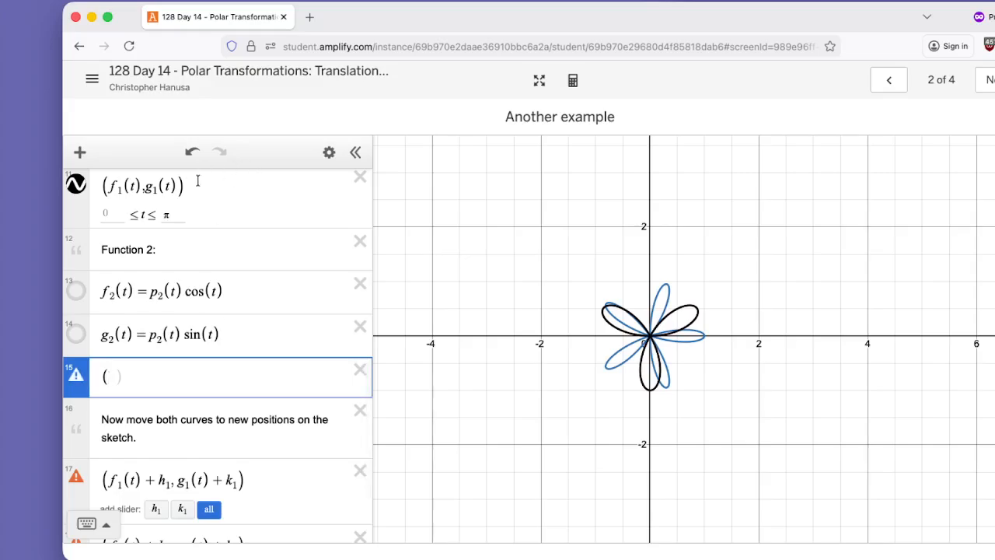
left_click_drag(196, 184, 92, 194)
key("super+c")
left_click(115, 432)
key("super+v")
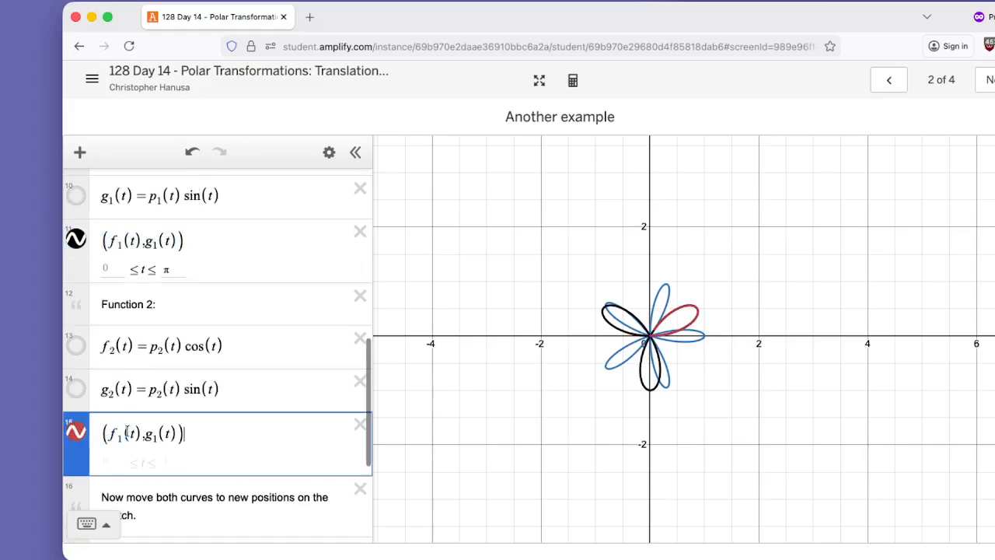
Change the copied curve to (f₂(t), g₂(t)) and set its upper t bound to π.
left_click(118, 437)
key("BackSpace")
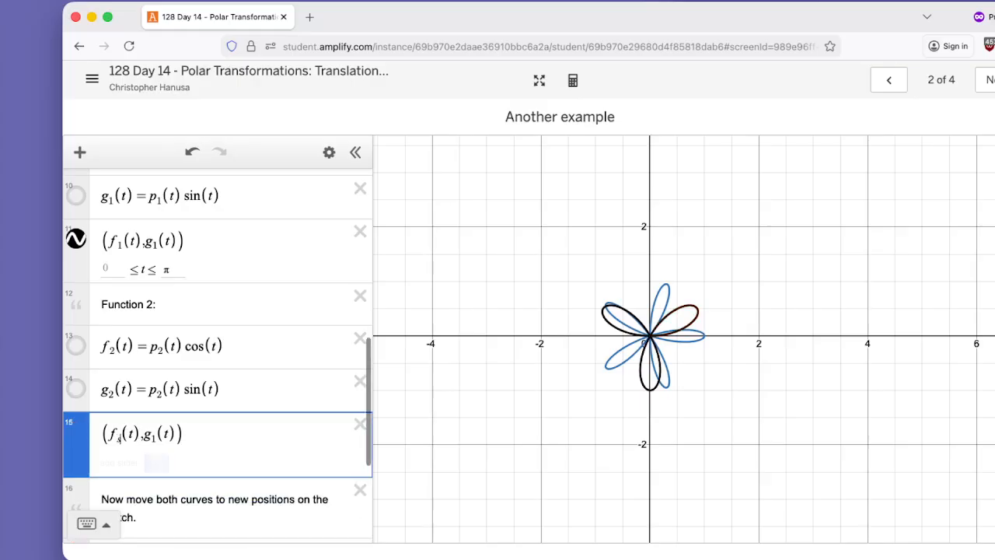
type("2")
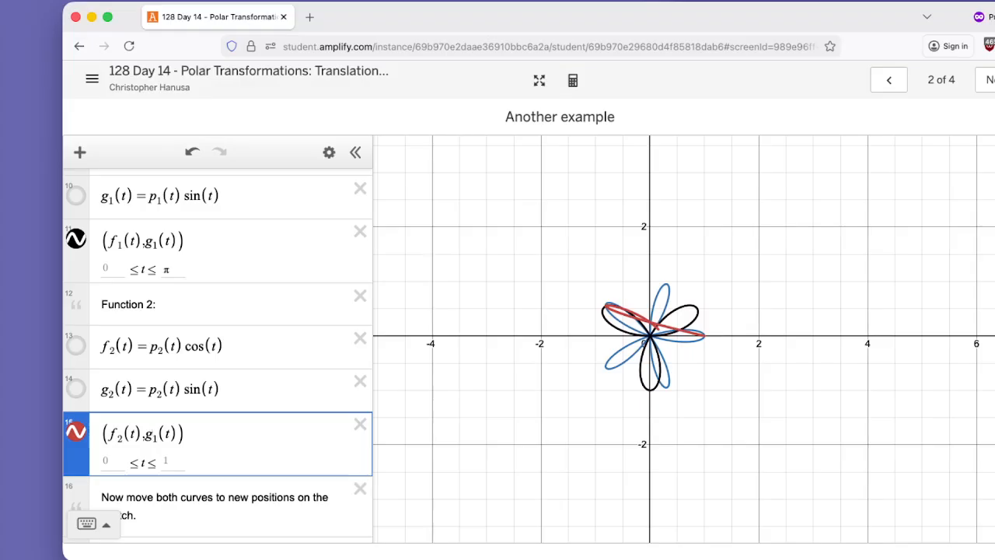
key("BackSpace")
type("2")
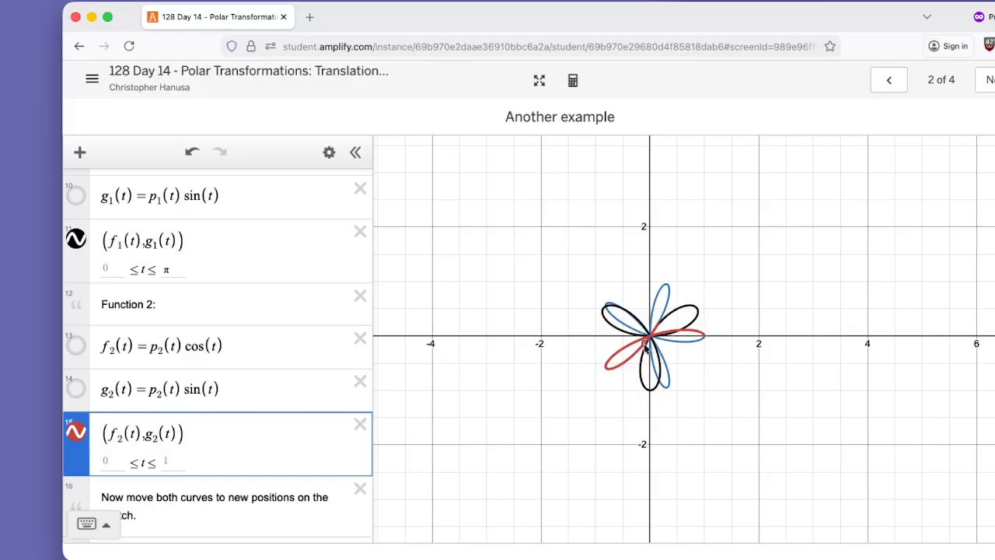
left_click(168, 463)
type("pi")
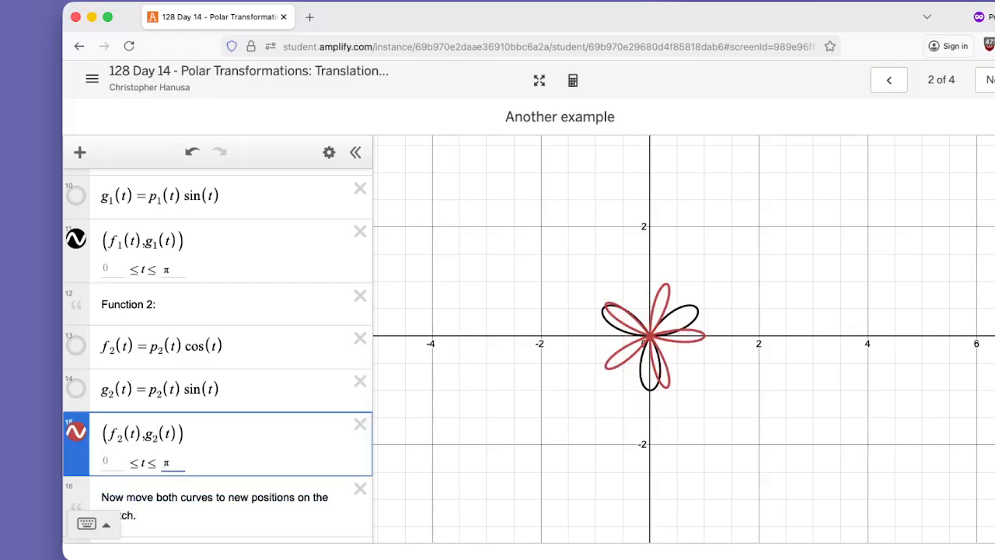
Create sliders for h₁, k₁, h₂ and k₂ from the two translated parametric curve expressions.
scroll(200, 439, "down", 1)
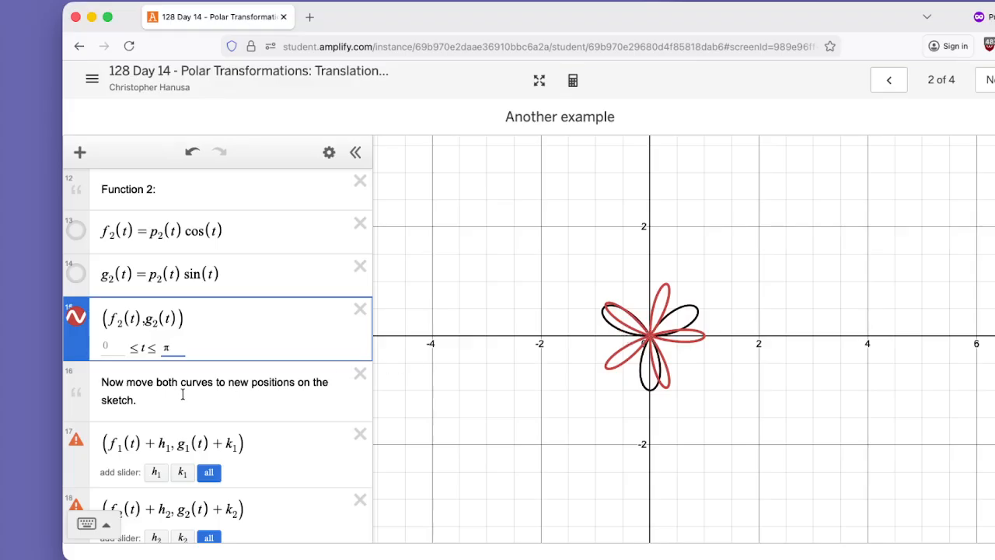
scroll(184, 394, "down", 2)
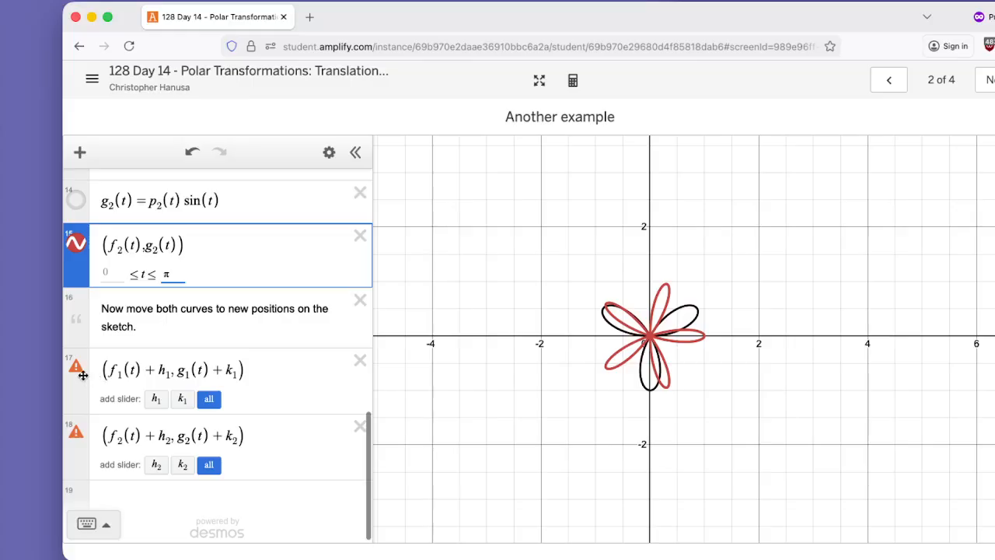
left_click_drag(102, 370, 230, 370)
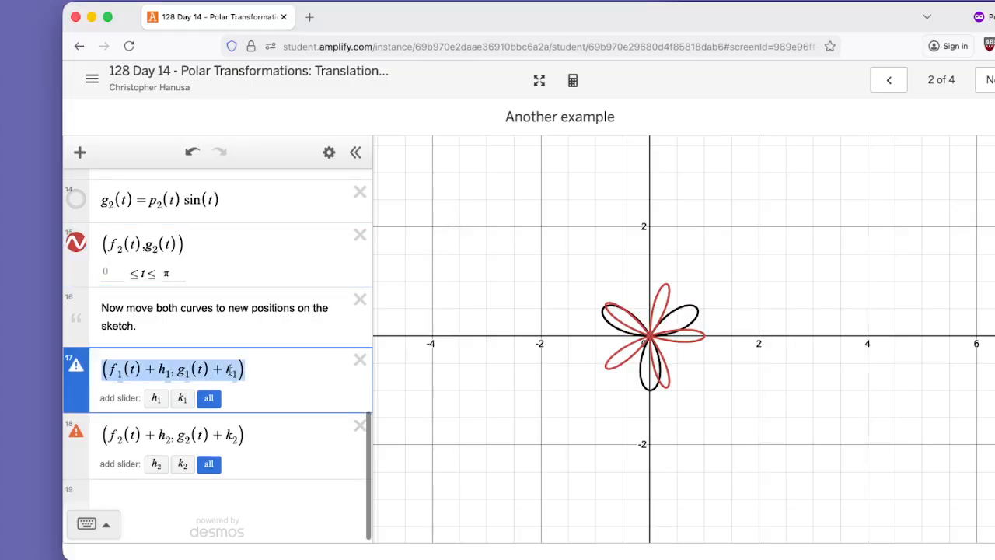
left_click(109, 370)
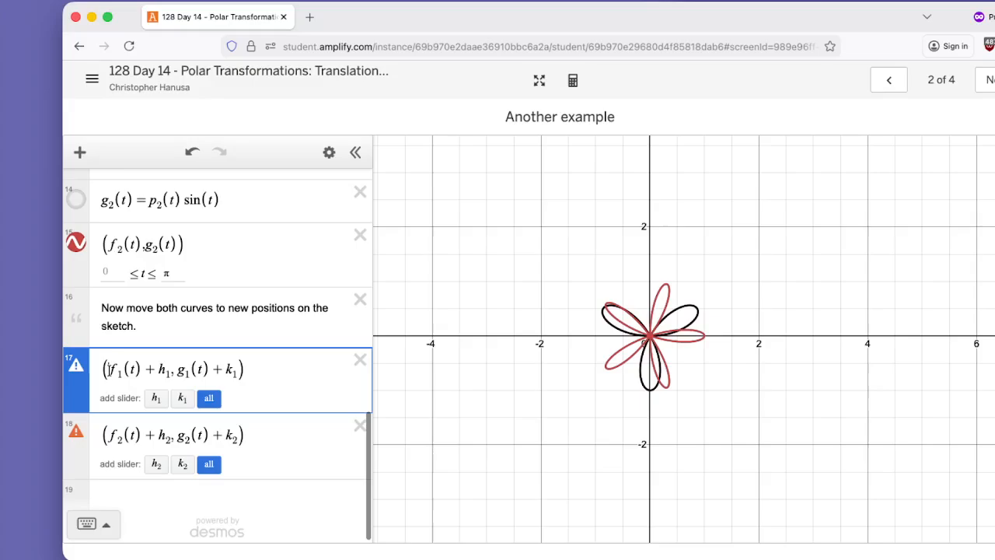
left_click_drag(110, 370, 253, 371)
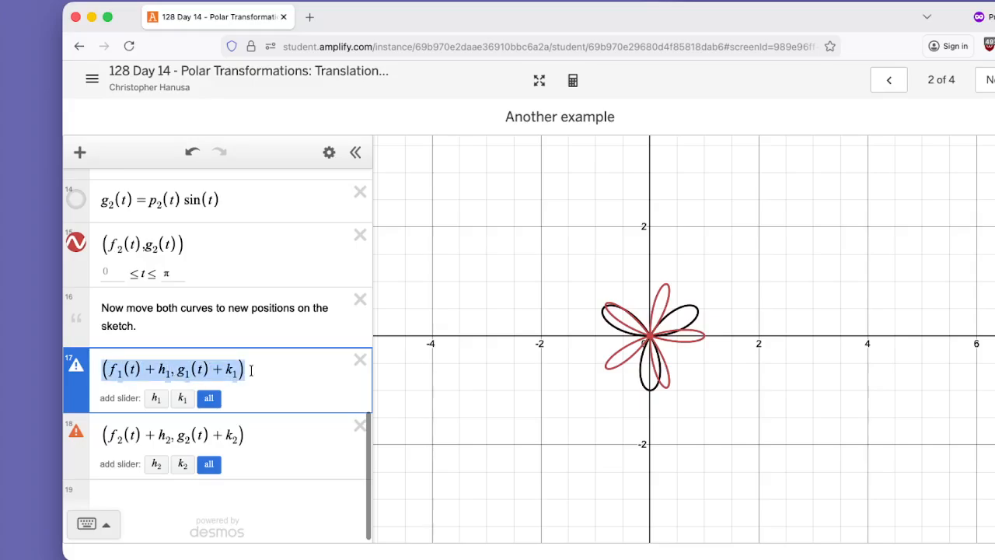
left_click(106, 434)
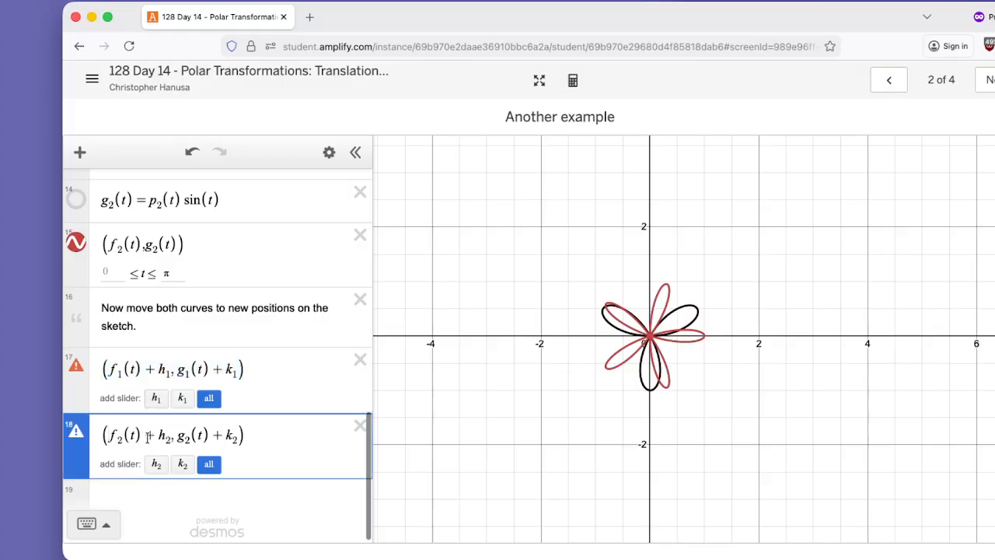
left_click_drag(143, 435, 165, 436)
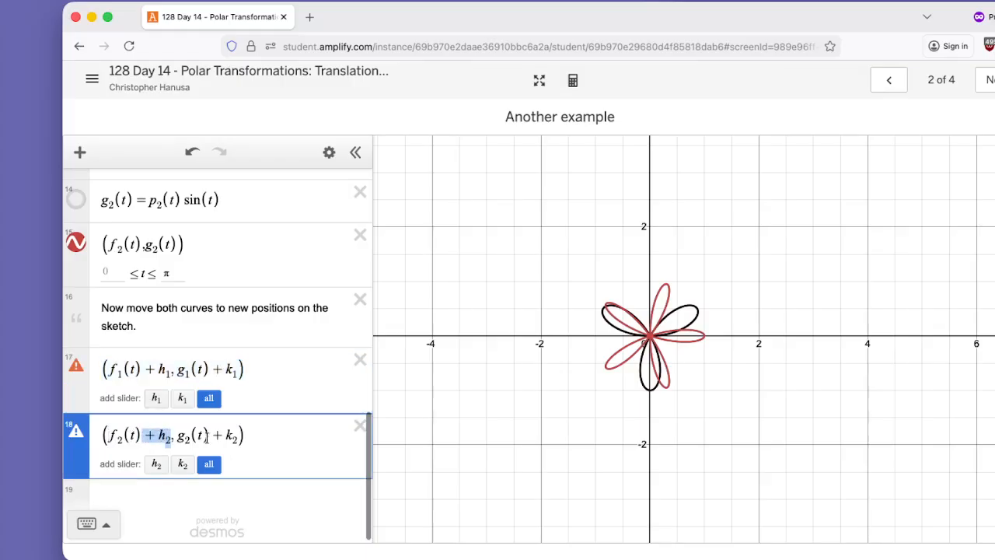
left_click(208, 398)
left_click(210, 469)
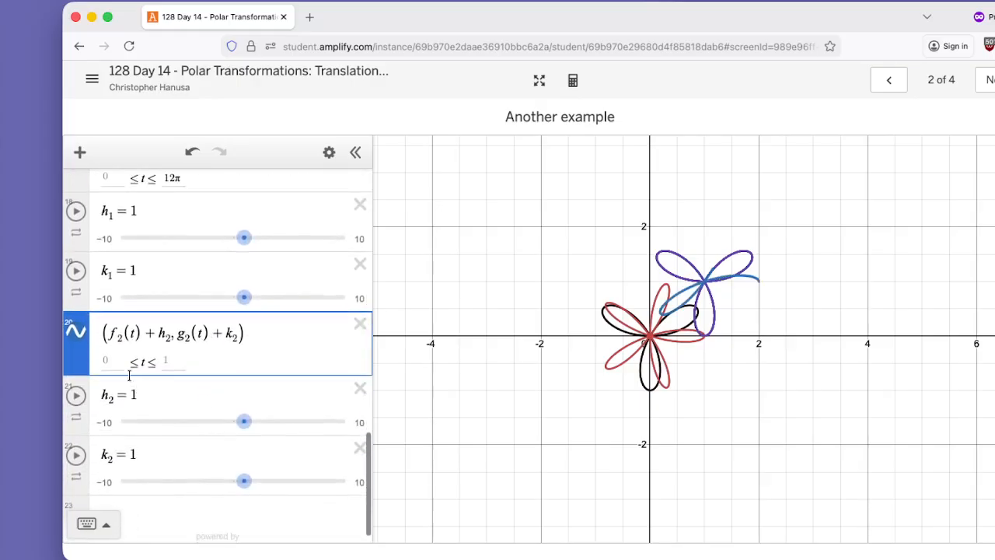
Set the upper t bound of both translated parametric curves to π.
scroll(155, 365, "up", 2)
left_click(172, 261)
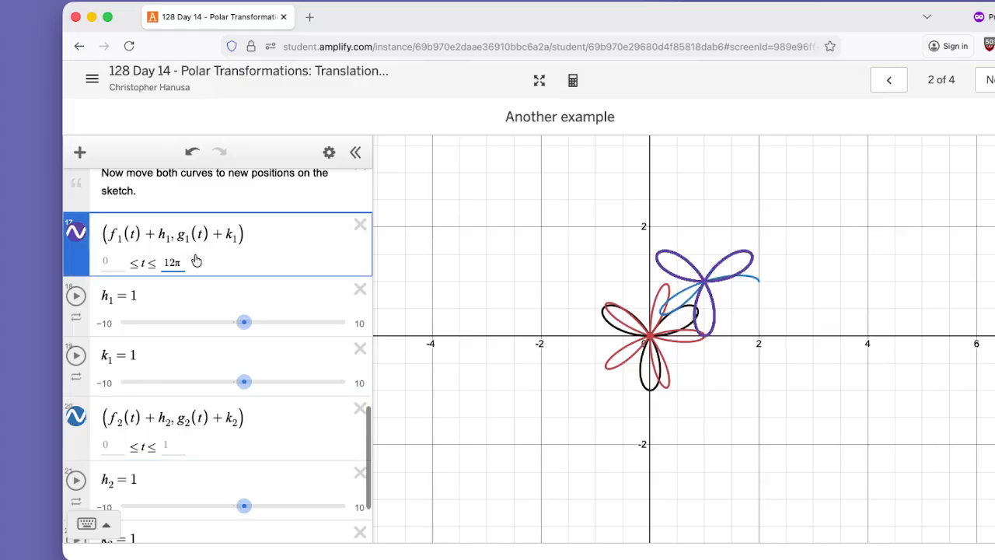
key("BackSpace")
key("BackSpace")
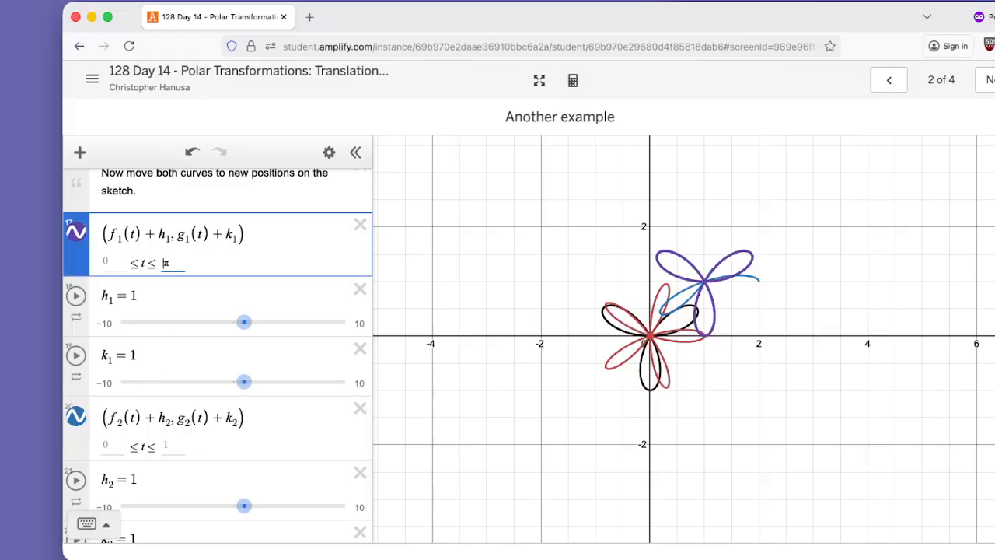
left_click(168, 447)
key("BackSpace")
type("pi")
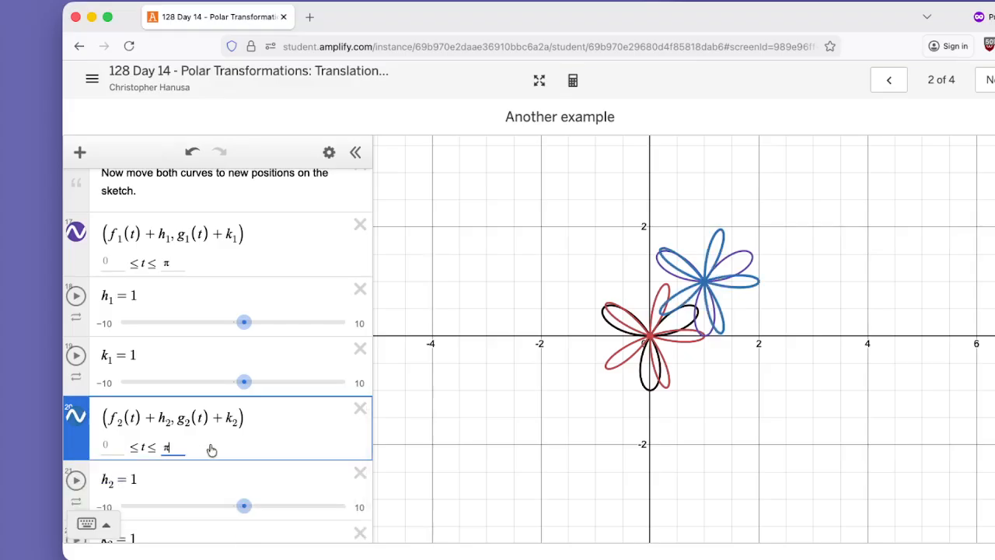
Translate the second curve by setting h₂ to -0.9 and k₂ to -0.5.
scroll(299, 452, "down", 1)
left_click_drag(246, 451, 226, 459)
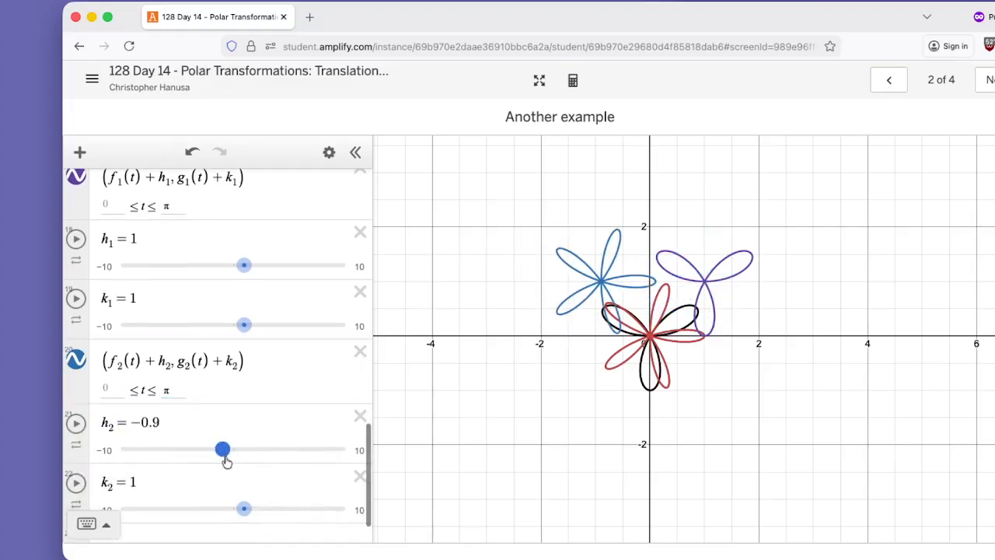
left_click_drag(244, 508, 225, 512)
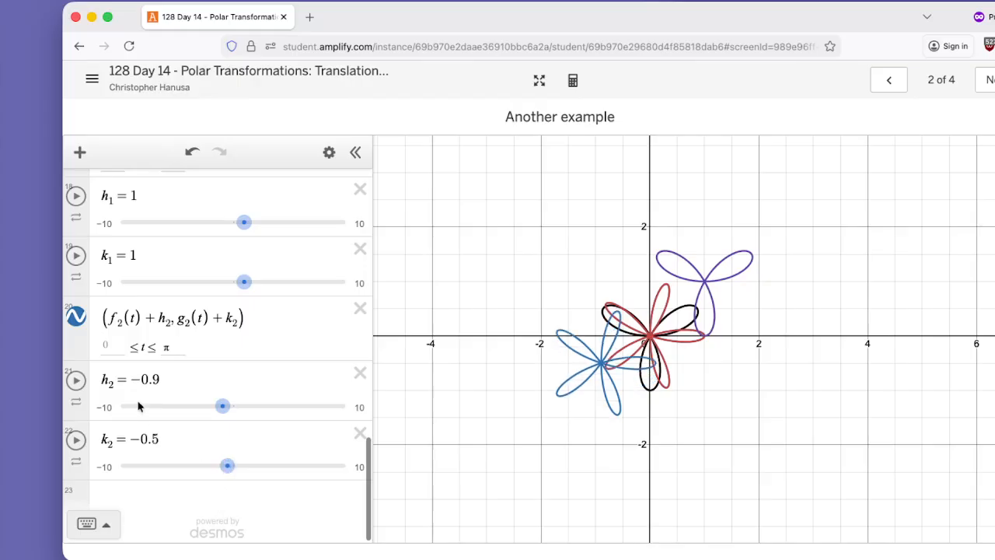
Hide both original polar graphs and the untranslated curves (f₁(t), g₁(t)) and (f₂(t), g₂(t)).
scroll(140, 406, "up", 20)
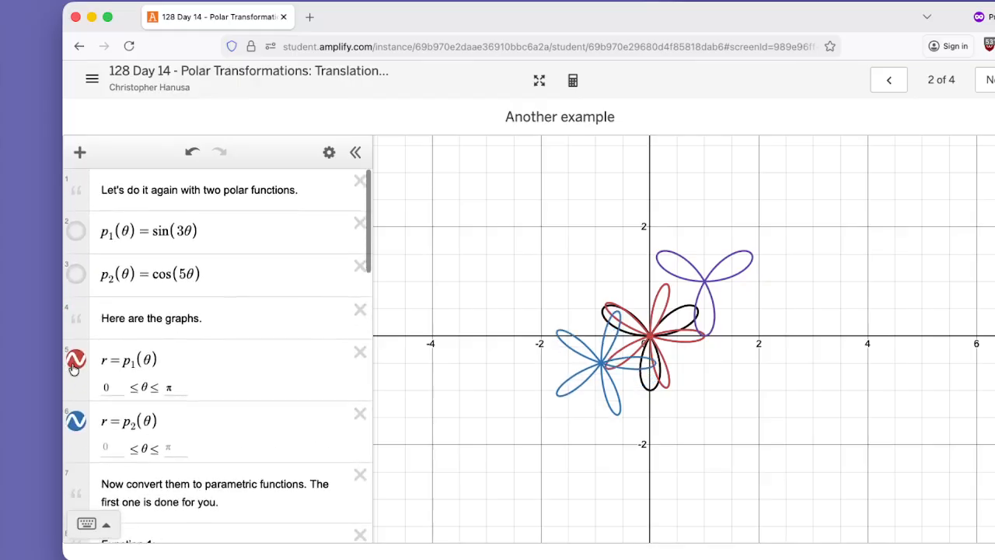
left_click(75, 361)
left_click(76, 421)
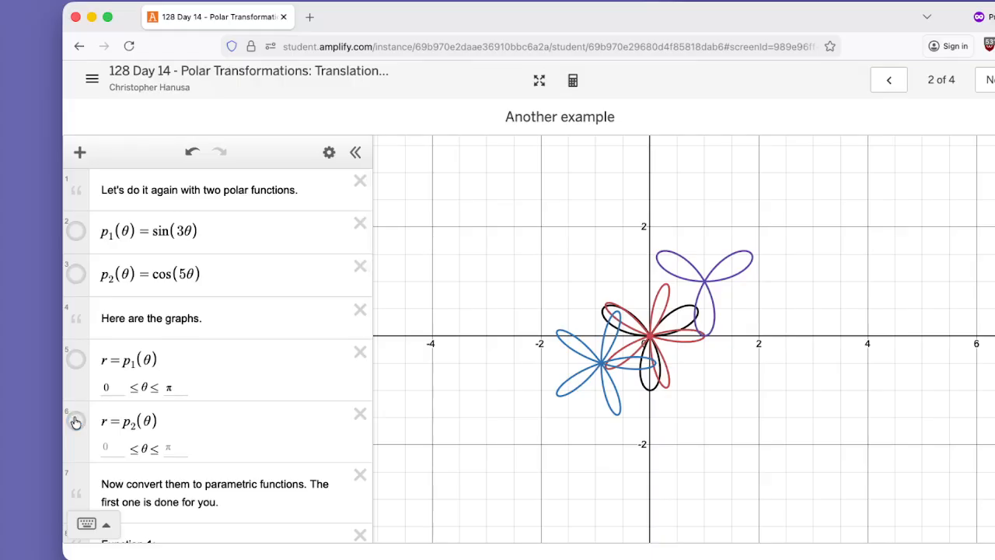
scroll(101, 416, "down", 5)
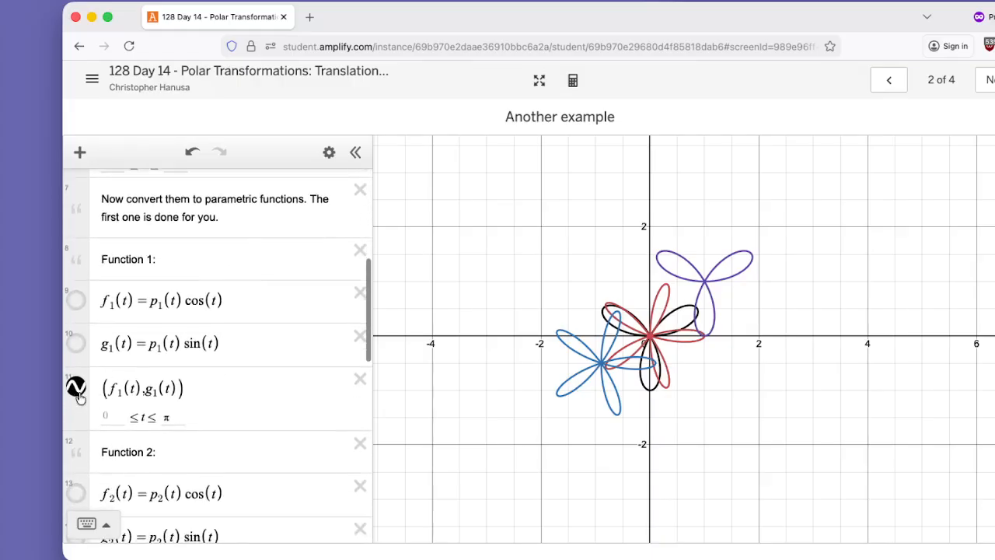
left_click(77, 389)
scroll(77, 405, "down", 3)
left_click(75, 421)
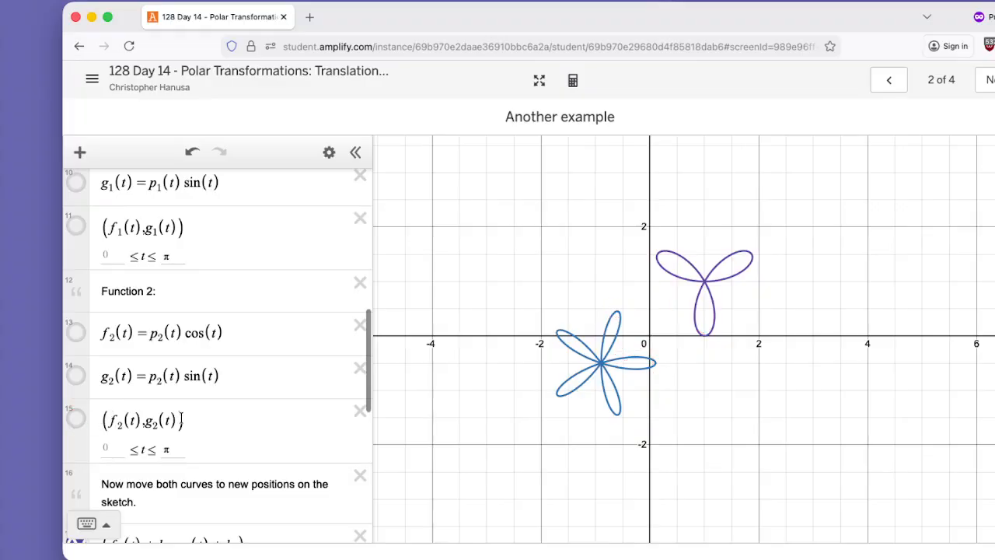
Reposition the two translated curves by setting h₁ to 0.4, k₁ to -0.2 and h₂ to -0.1.
scroll(182, 415, "down", 5)
scroll(184, 422, "down", 2)
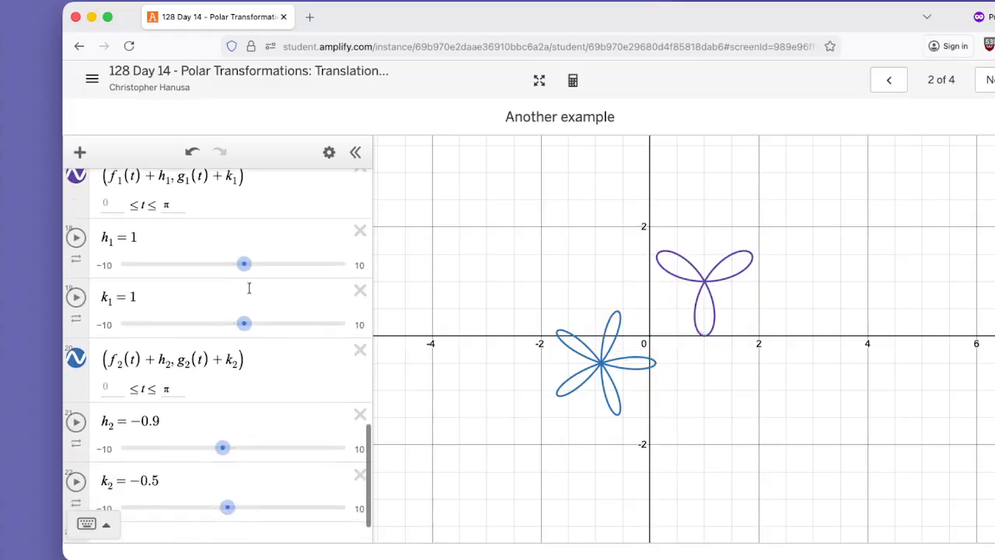
left_click_drag(244, 278, 237, 266)
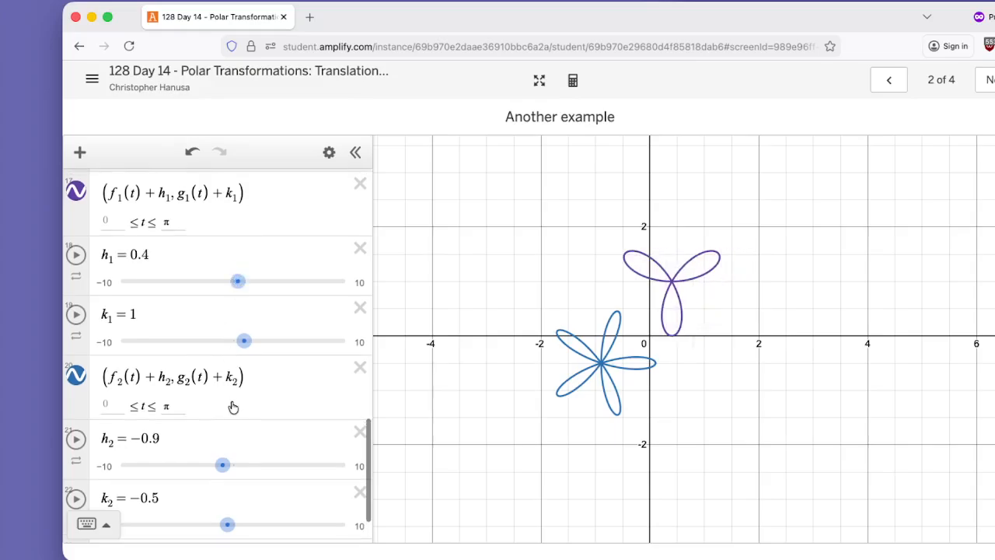
left_click_drag(243, 339, 235, 340)
left_click_drag(222, 469, 224, 469)
left_click_drag(238, 342, 239, 355)
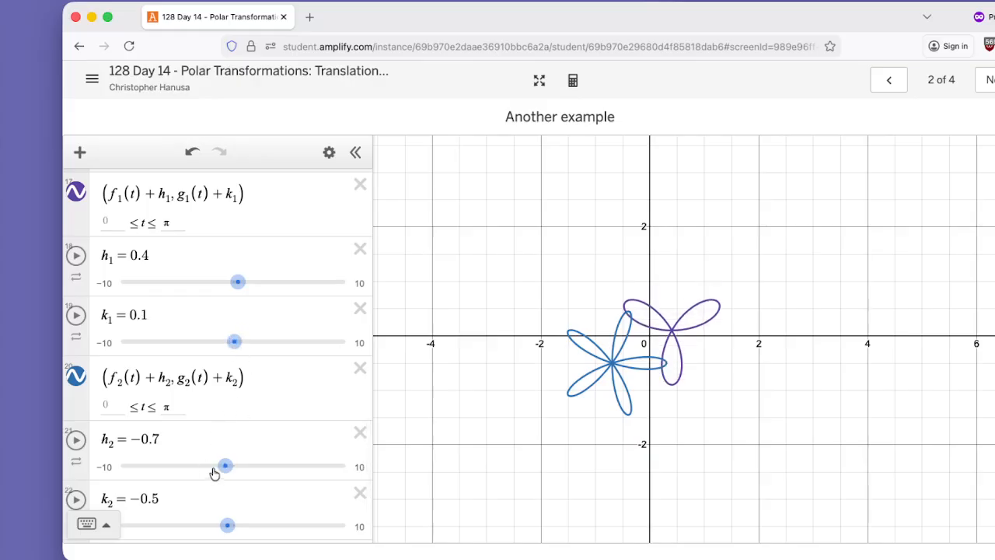
left_click_drag(223, 469, 230, 471)
left_click_drag(225, 345, 231, 344)
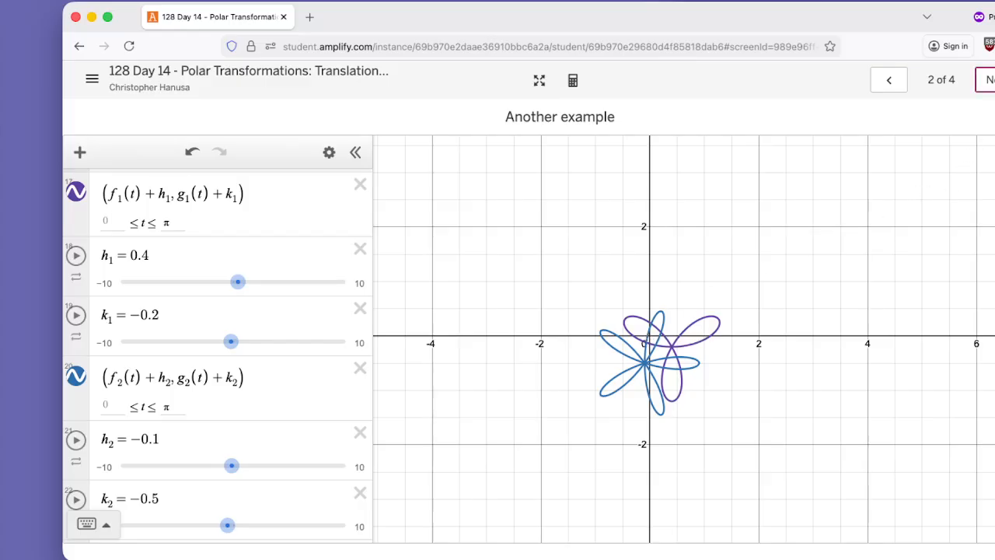
Advance to the third activity screen about cropping polar functions.
left_click(986, 80)
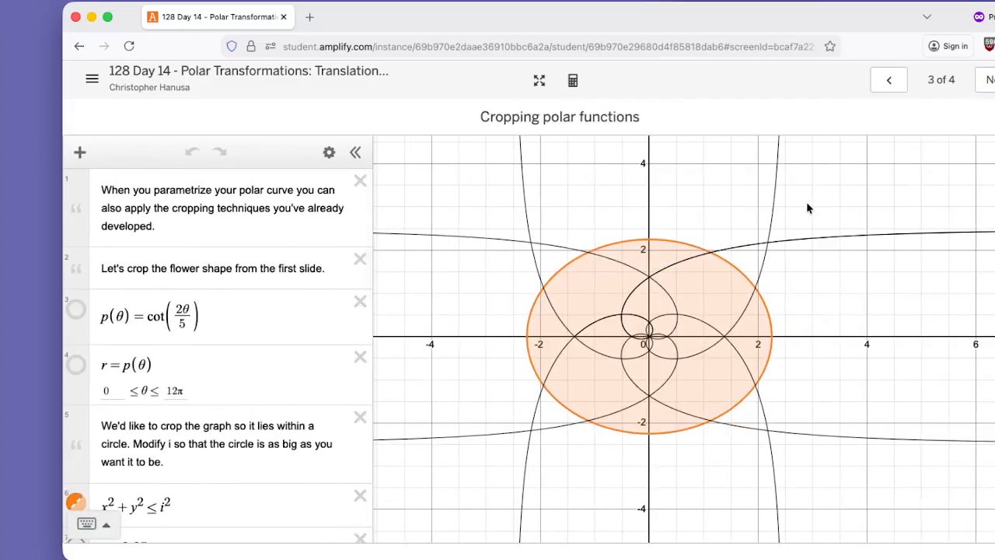
Set the graph to equal axis scales and hide the shaded circle x² + y² ≤ i².
left_click(994, 155)
left_click(935, 256)
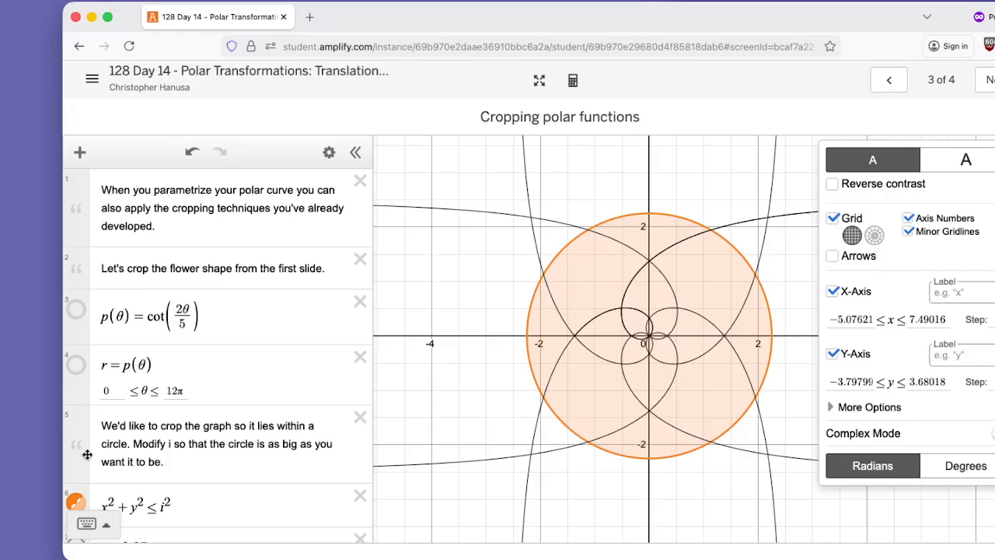
left_click(76, 503)
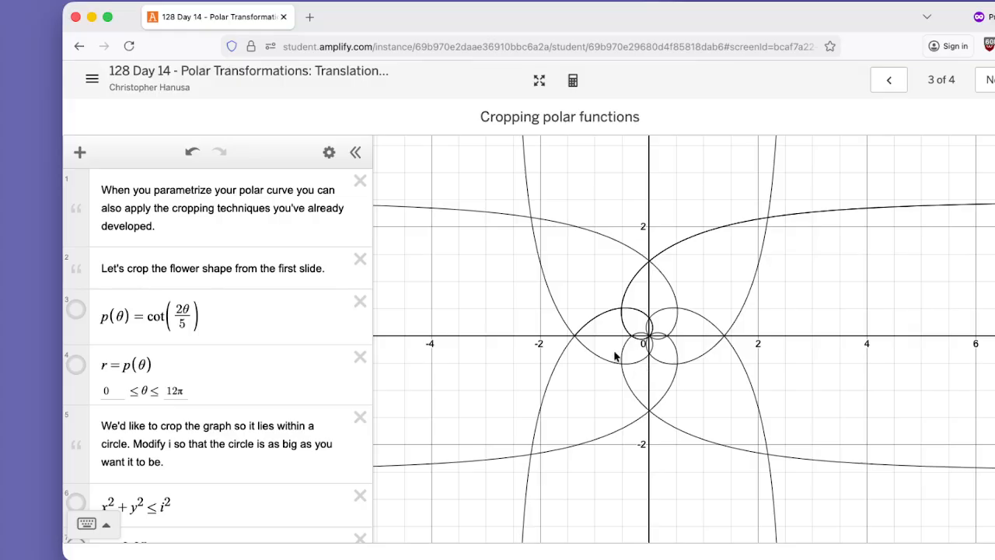
Show the circle region x² + y² ≤ i² and set its radius i to 0.74.
scroll(149, 301, "down", 3)
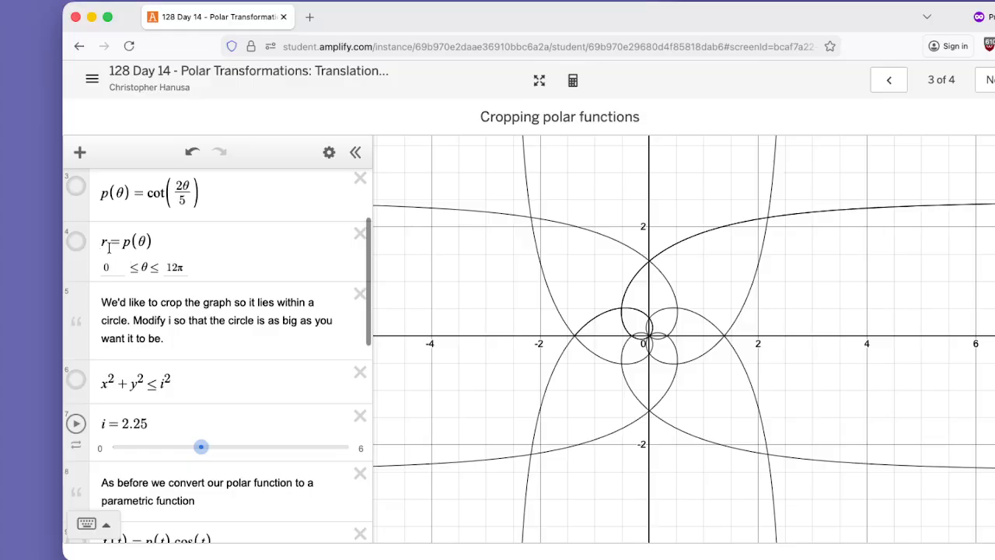
scroll(155, 295, "down", 1)
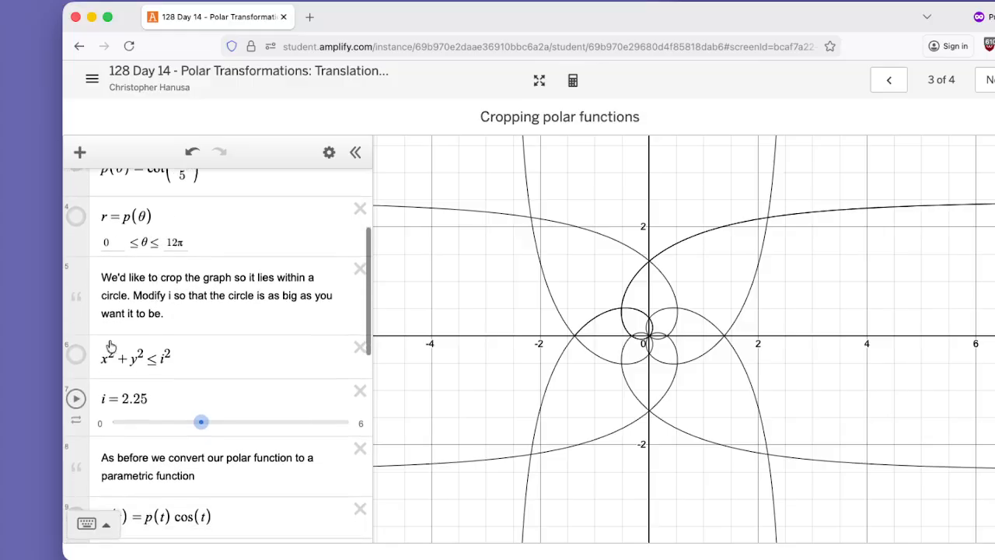
left_click(76, 358)
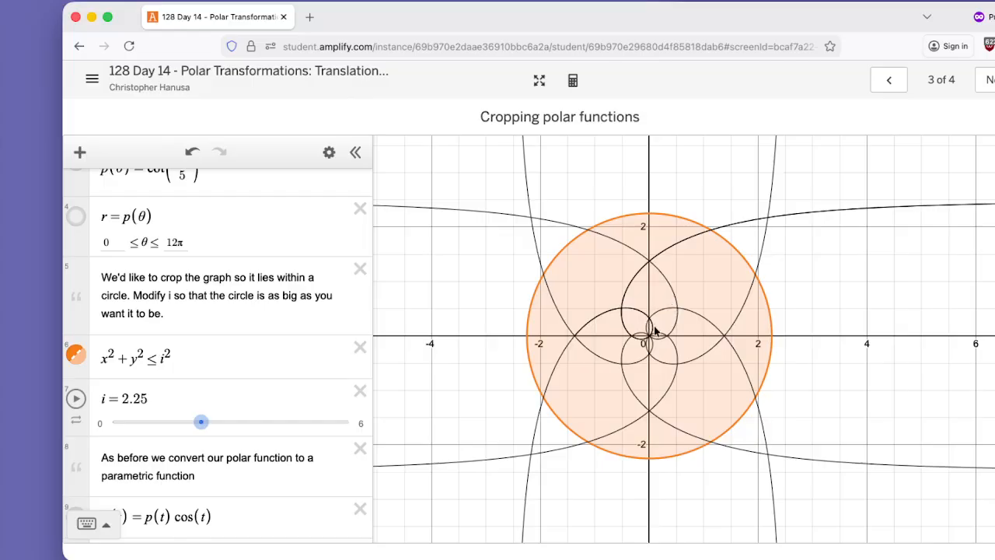
left_click_drag(199, 422, 140, 423)
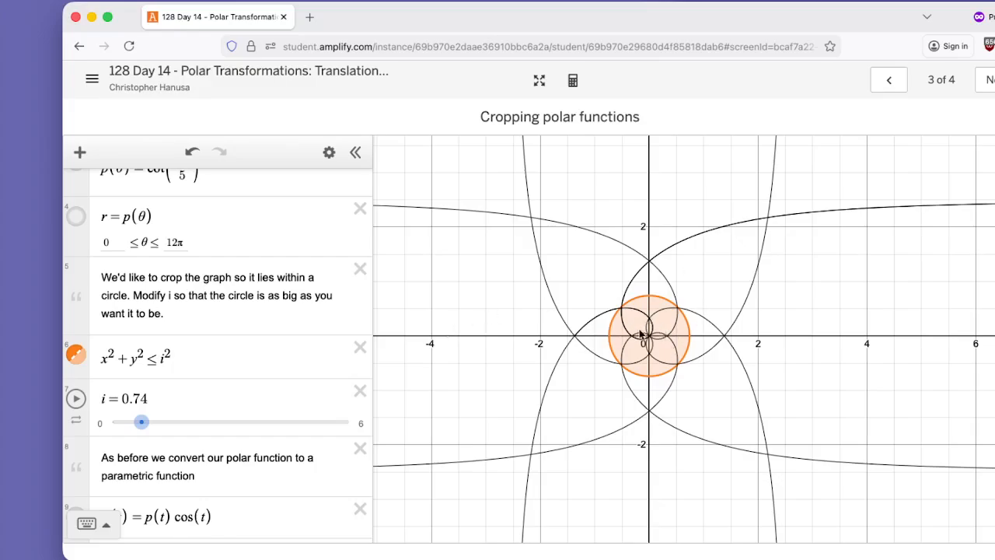
Examine the polar function p(θ) and its parametric conversion through f(t), g(t) and the curve (f(t), g(t)).
scroll(233, 422, "down", 1)
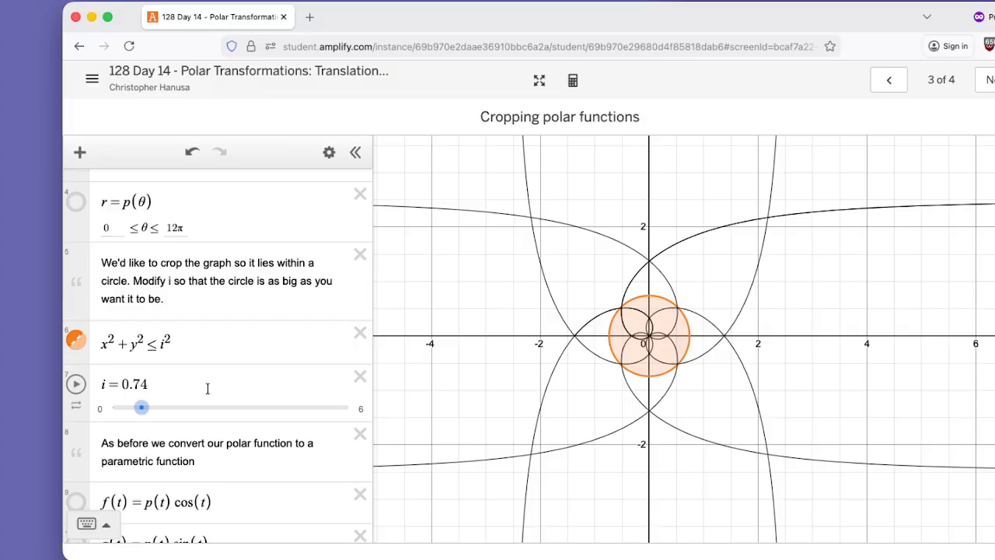
scroll(233, 389, "down", 2)
scroll(226, 384, "up", 3)
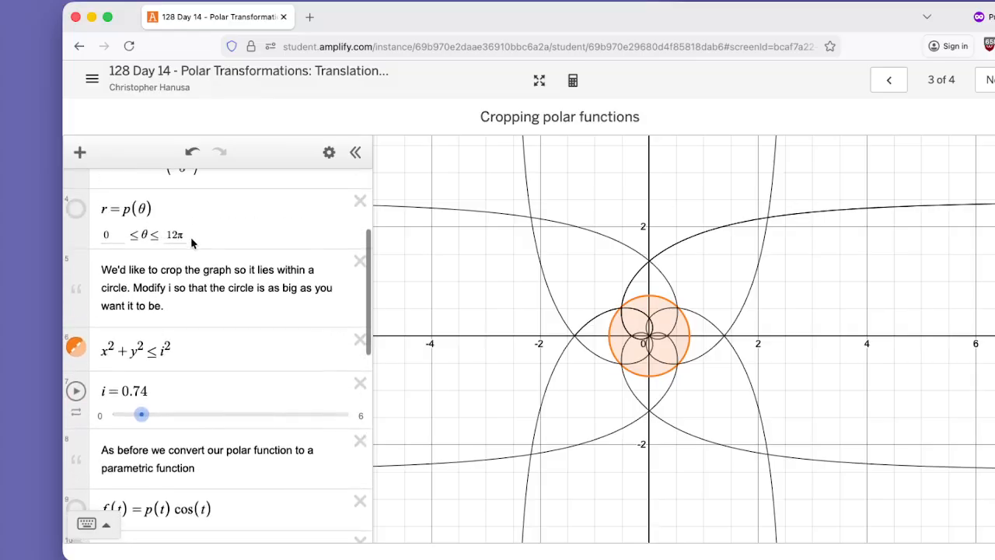
scroll(192, 244, "up", 2)
left_click_drag(103, 224, 196, 233)
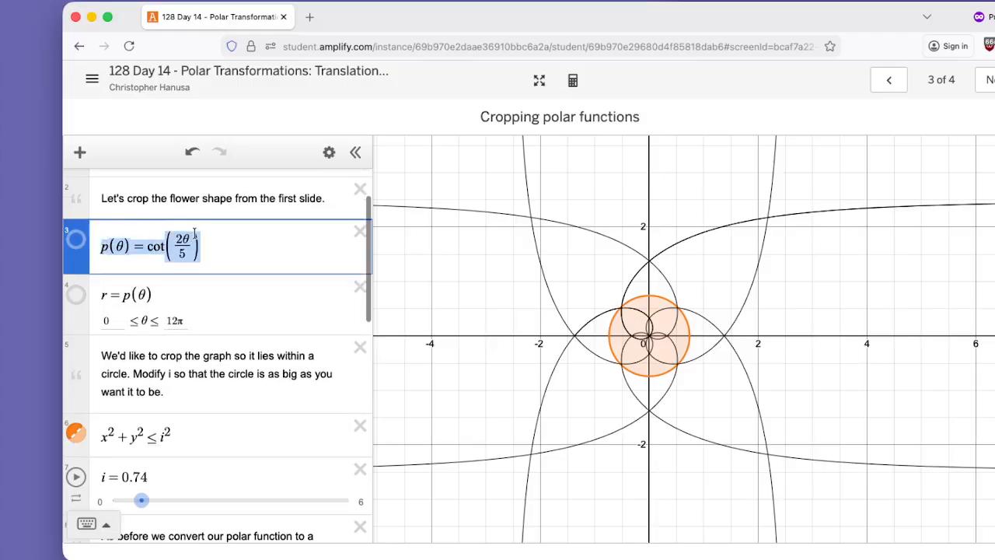
scroll(253, 336, "down", 5)
scroll(253, 335, "down", 3)
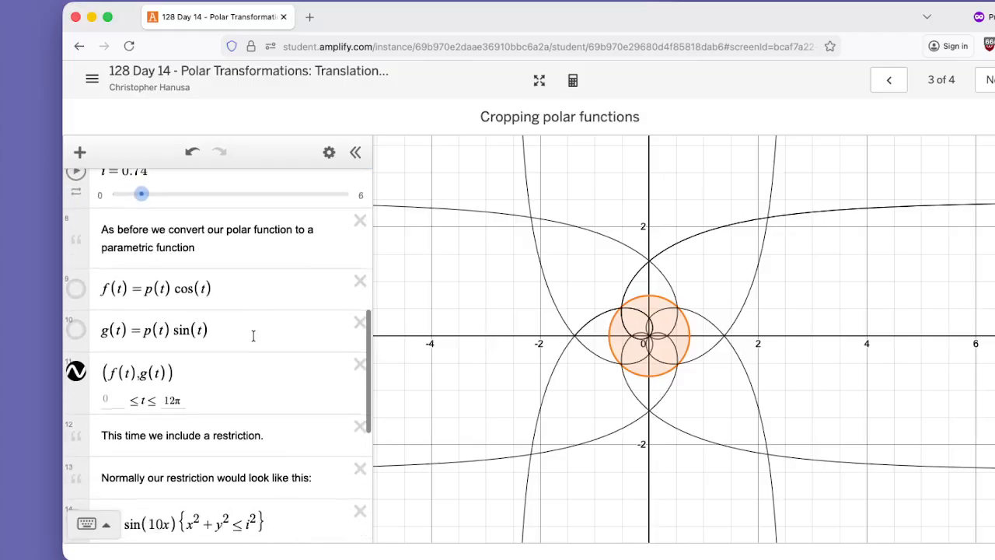
left_click(229, 288)
left_click_drag(231, 285, 99, 292)
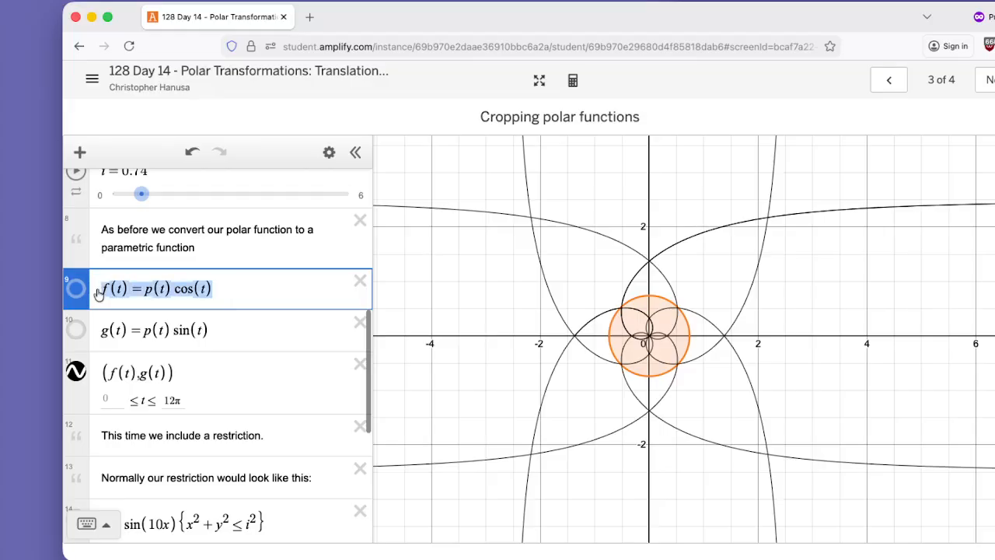
left_click_drag(212, 329, 99, 334)
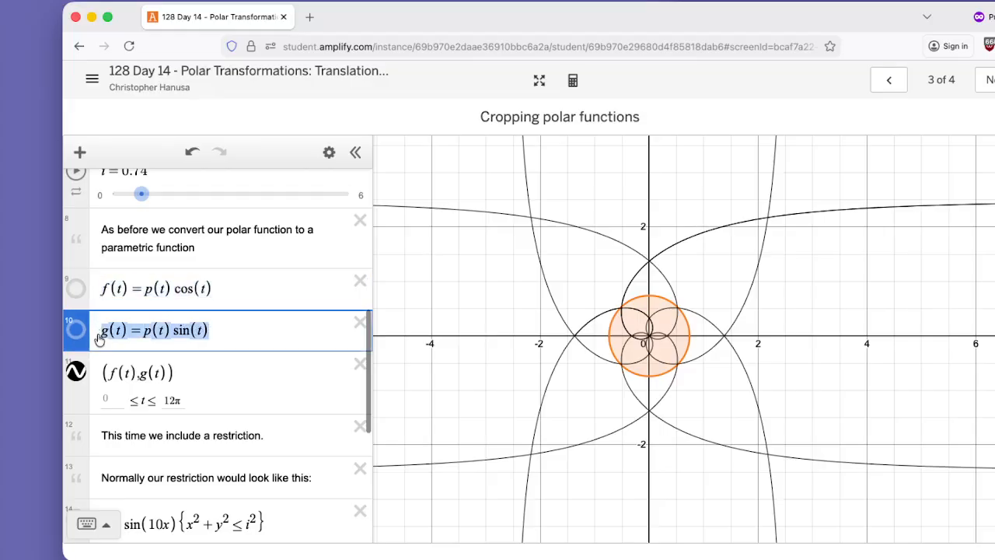
scroll(220, 340, "down", 1)
scroll(219, 339, "down", 1)
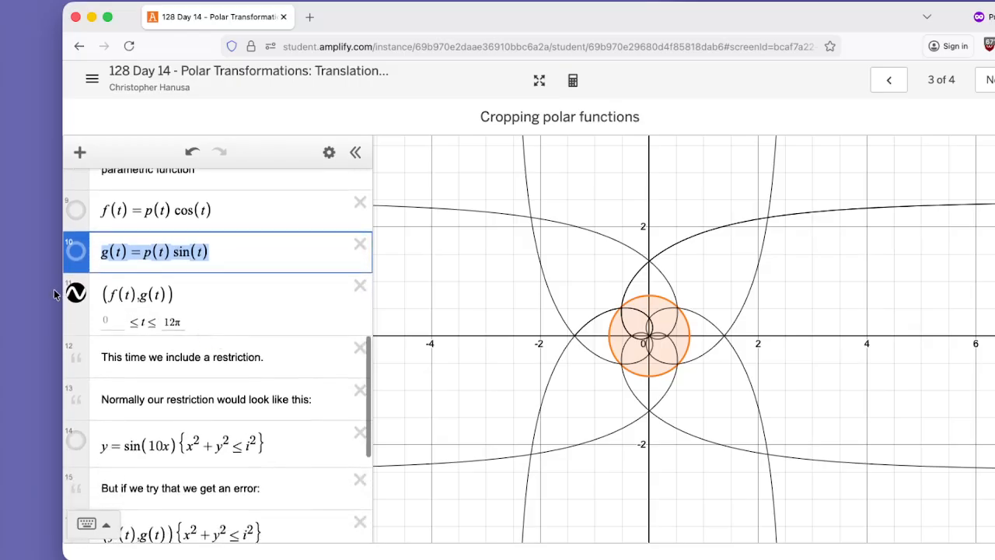
left_click_drag(187, 288, 120, 291)
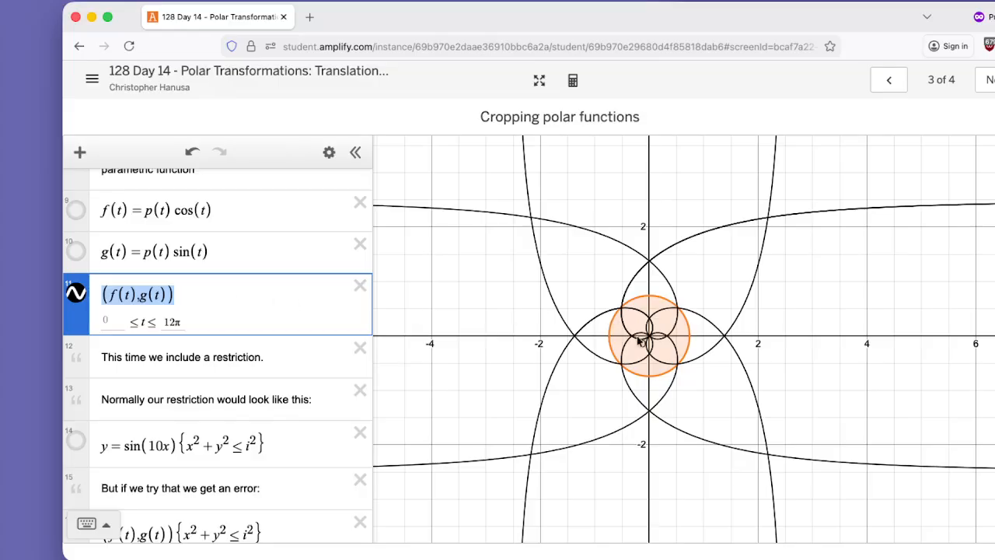
Graph y = sin(10x){x² + y² ≤ i²} temporarily to examine how its restriction crops it, and hide it again.
scroll(281, 351, "down", 3)
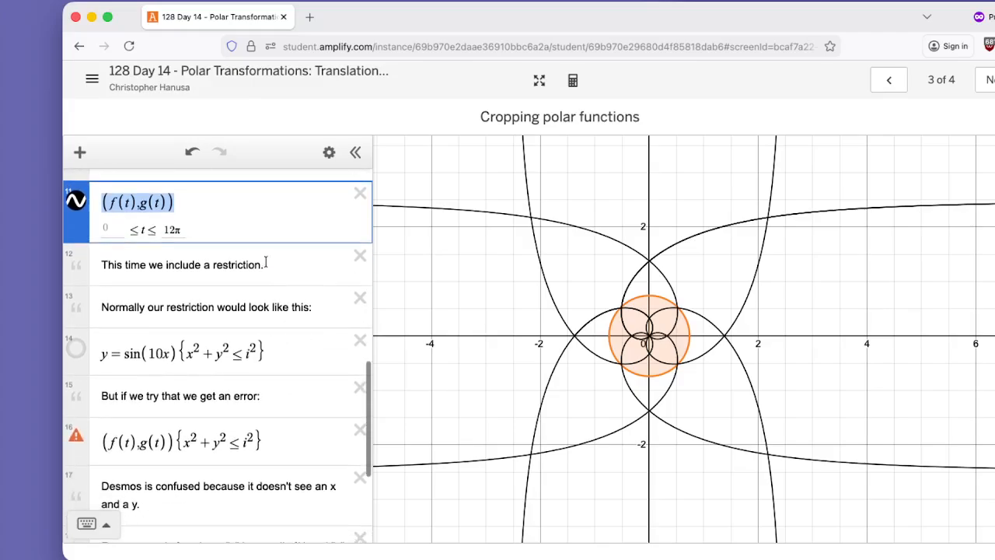
left_click_drag(103, 354, 159, 354)
left_click(116, 355)
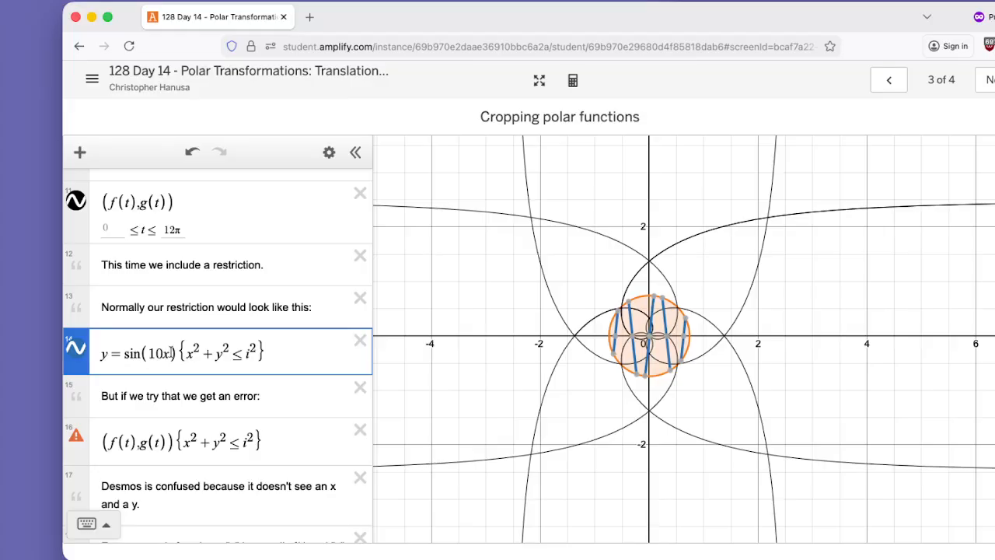
left_click_drag(174, 354, 126, 354)
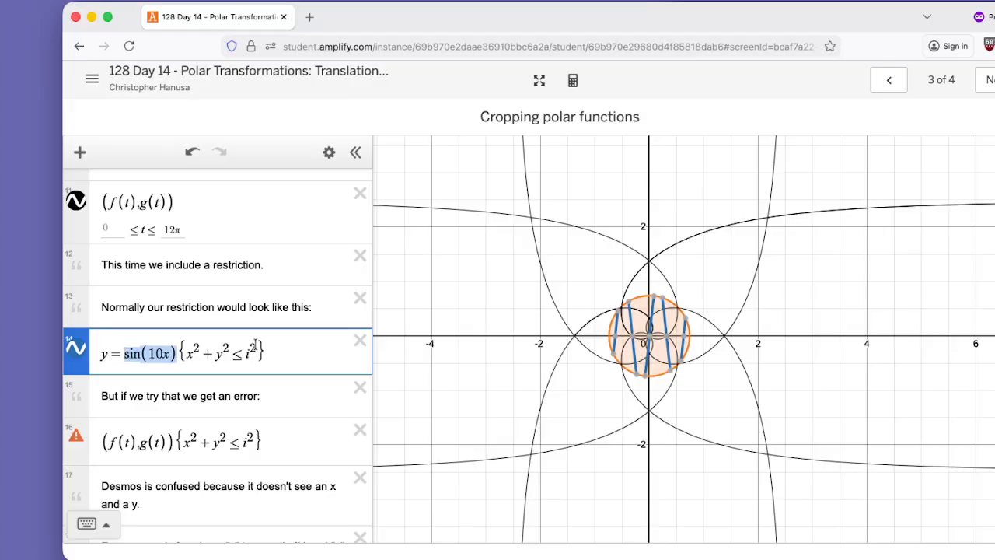
left_click_drag(264, 352, 207, 352)
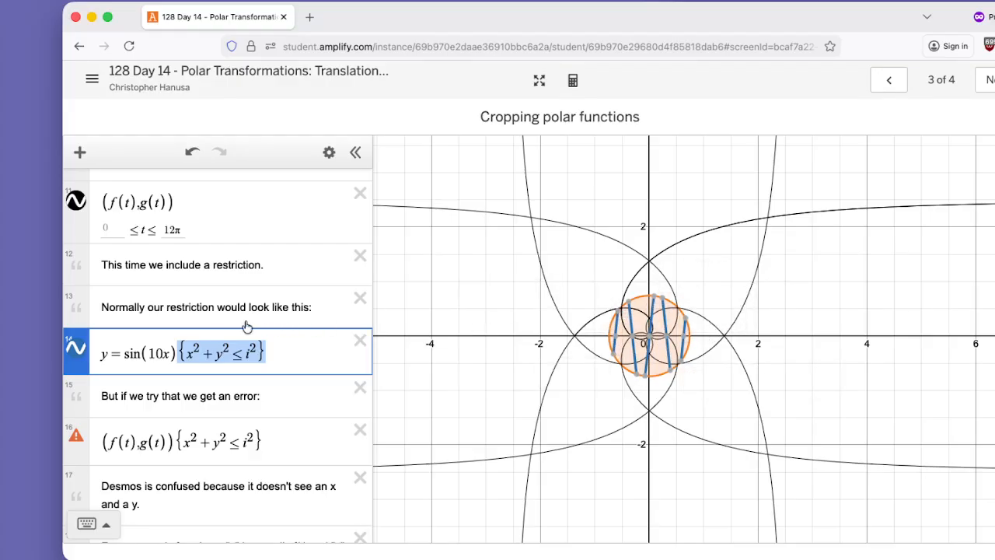
left_click(78, 354)
Examine the curve (f(t), g(t)) and its restricted version (f(t), g(t)){x² + y² ≤ i²}, checking coordinates against the restriction's variables.
left_click_drag(174, 202, 130, 200)
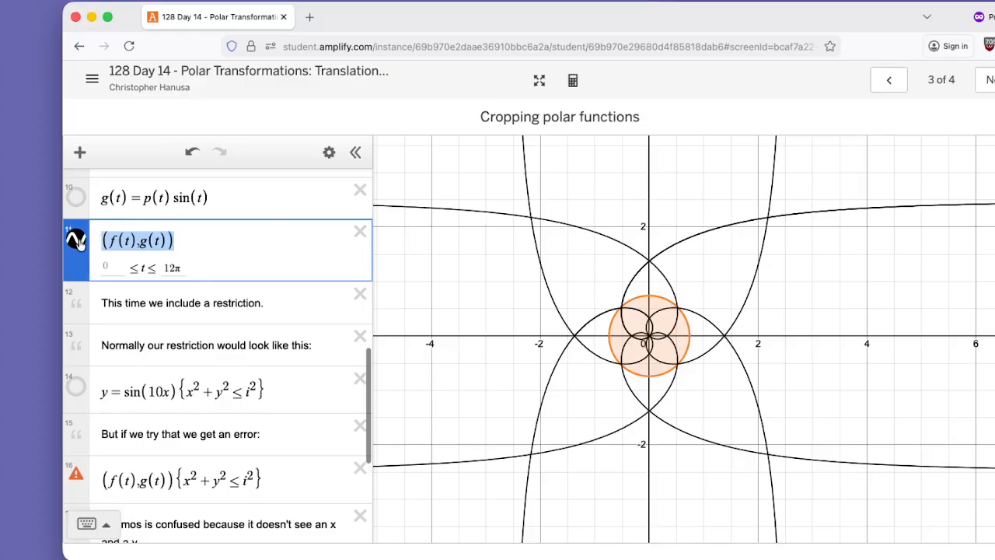
scroll(194, 310, "down", 3)
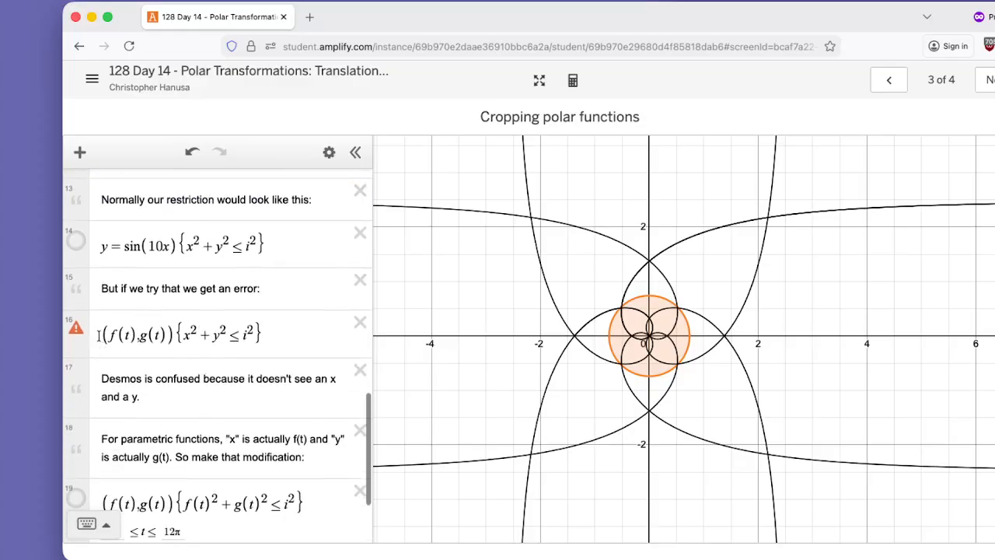
left_click_drag(98, 334, 162, 333)
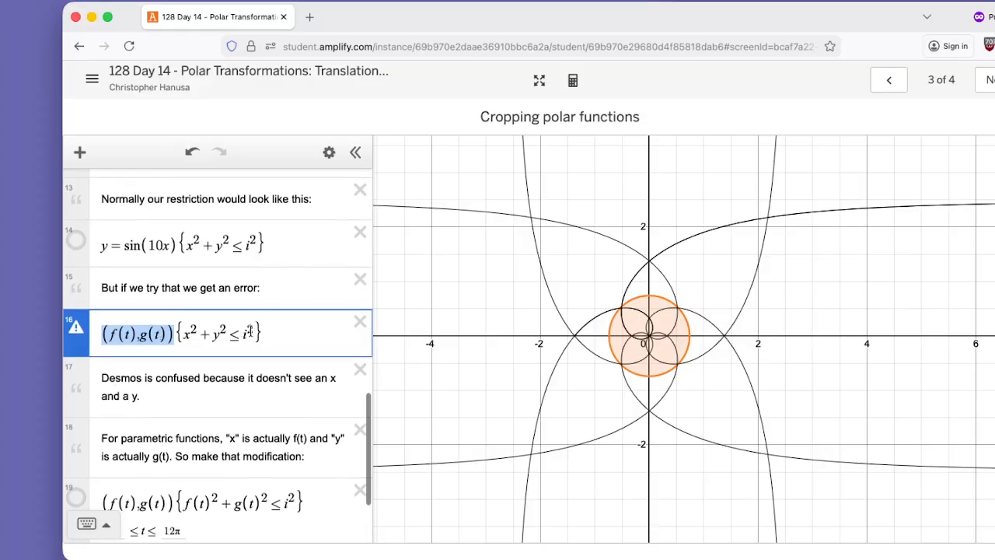
left_click_drag(268, 331, 174, 333)
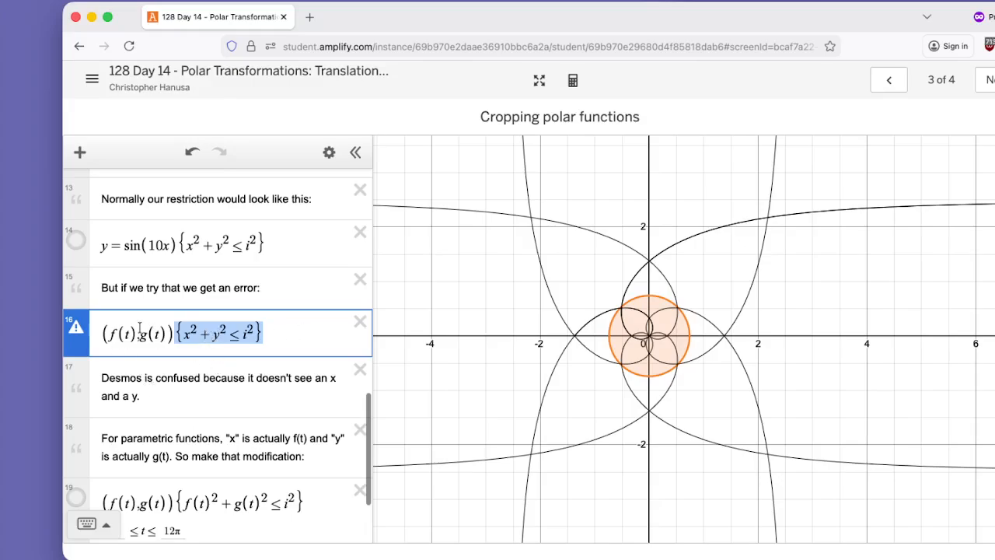
mouse_move(76, 330)
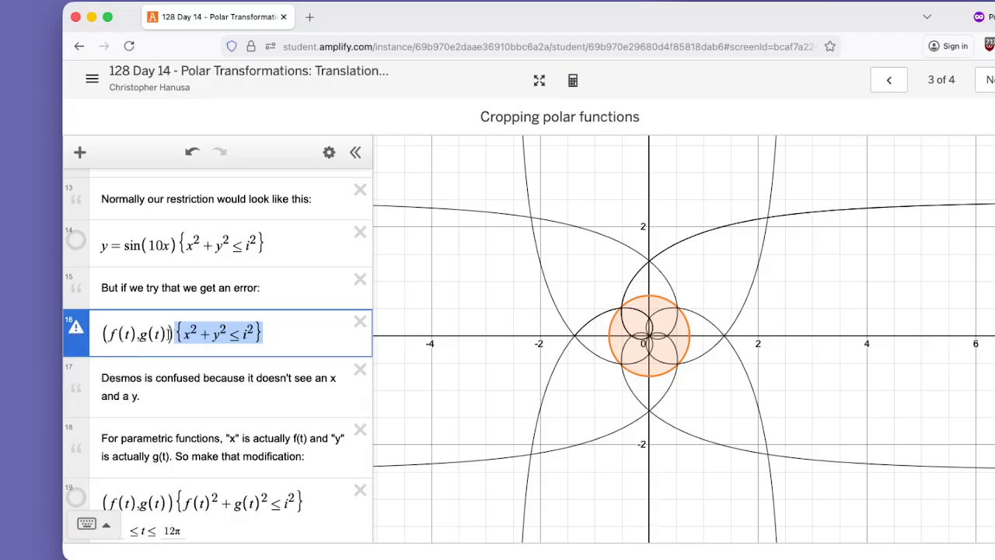
left_click_drag(110, 334, 153, 333)
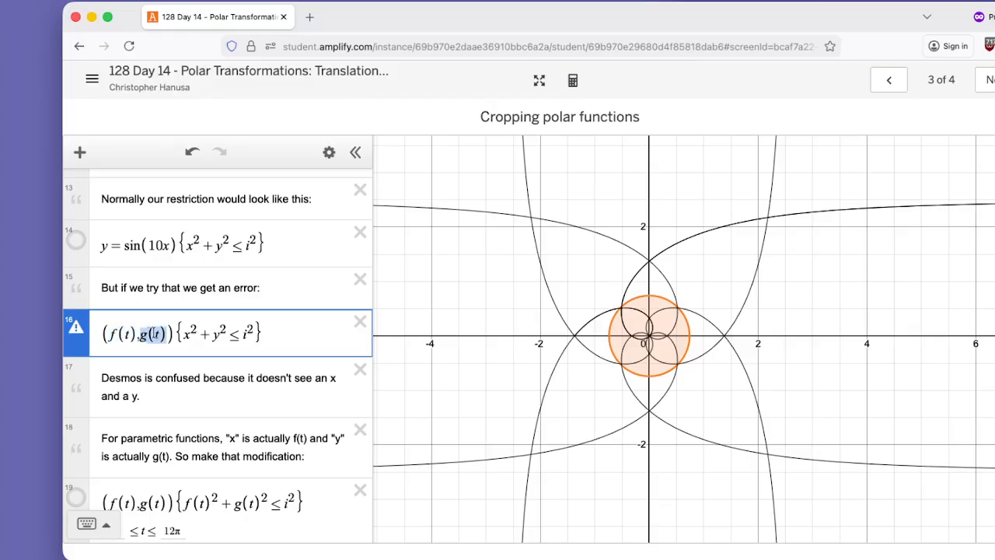
left_click(190, 332)
scroll(219, 381, "down", 1)
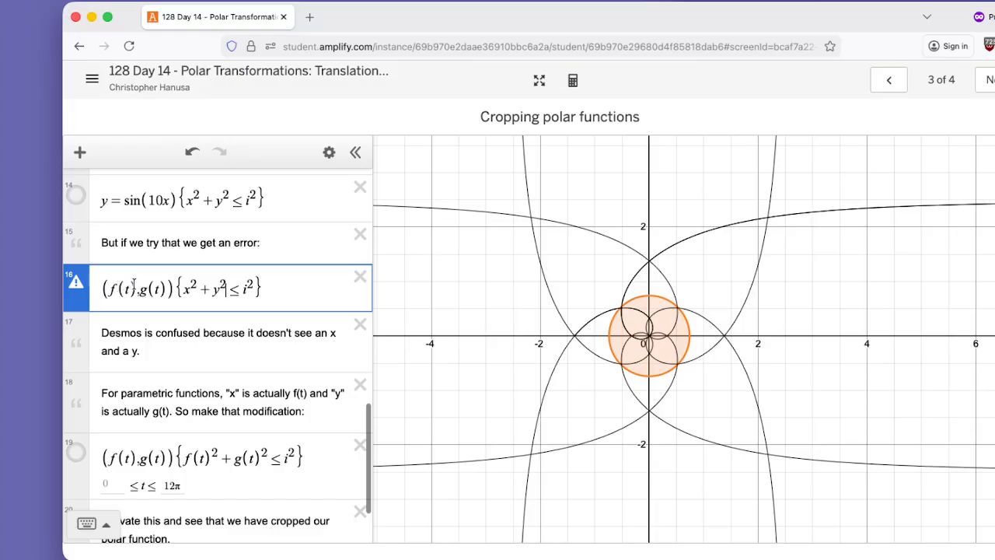
left_click_drag(134, 284, 111, 288)
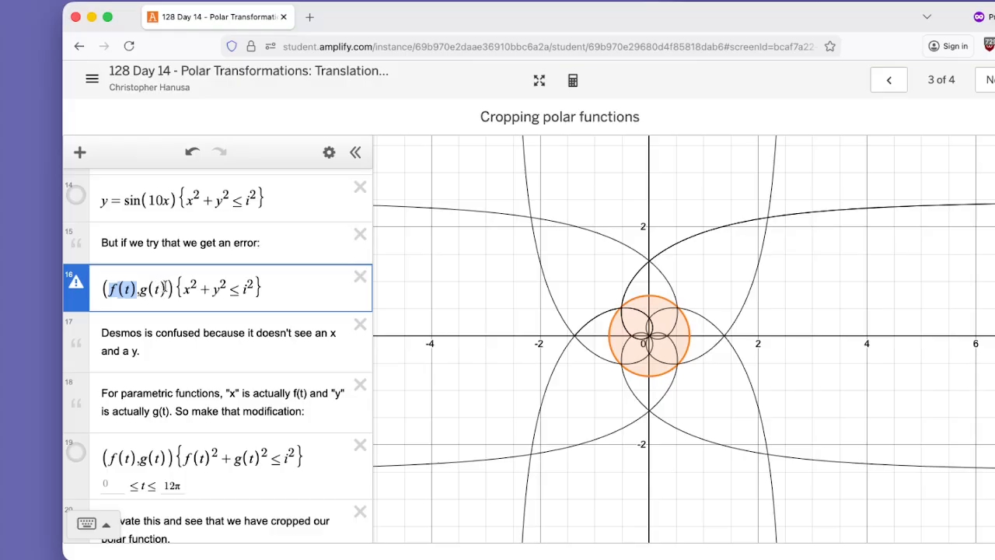
left_click_drag(165, 288, 142, 289)
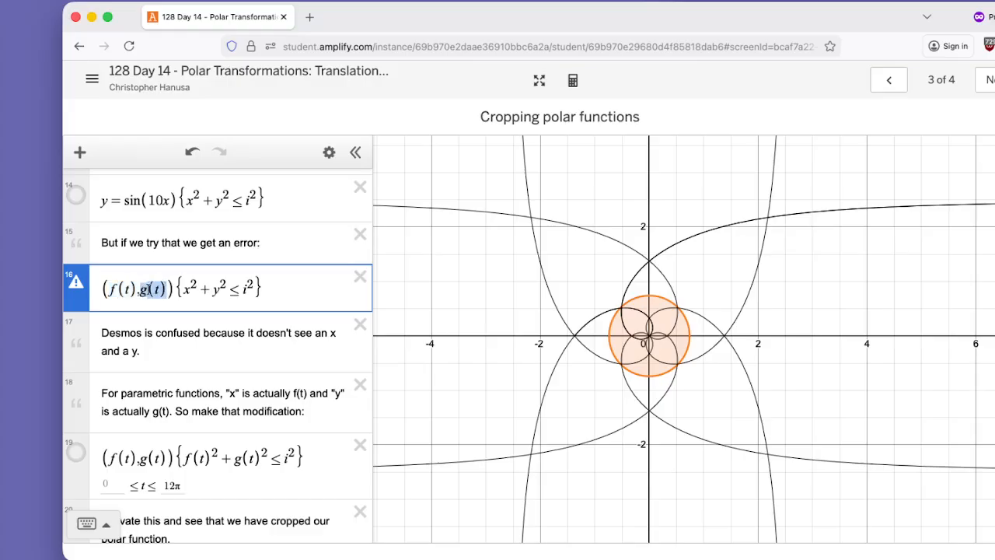
left_click(184, 294)
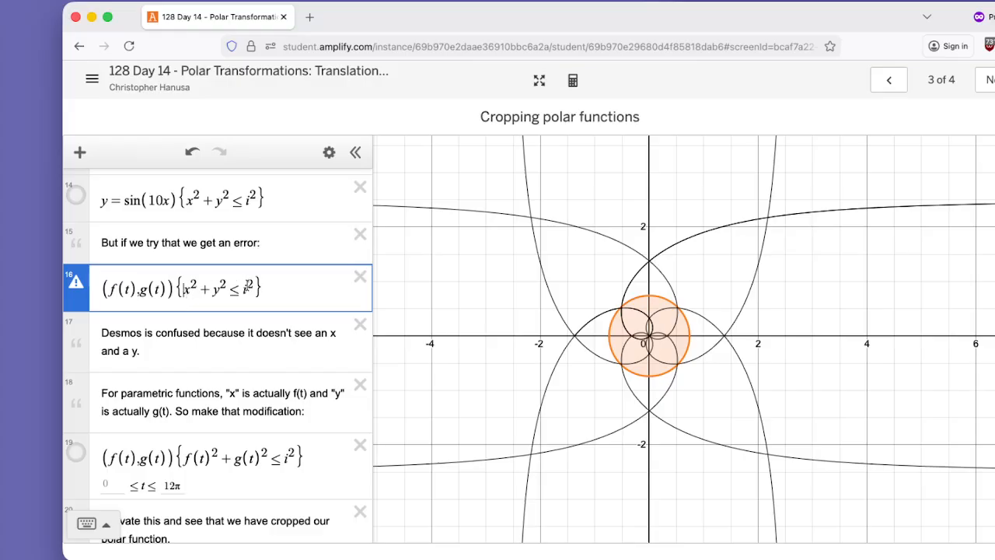
left_click_drag(263, 287, 208, 287)
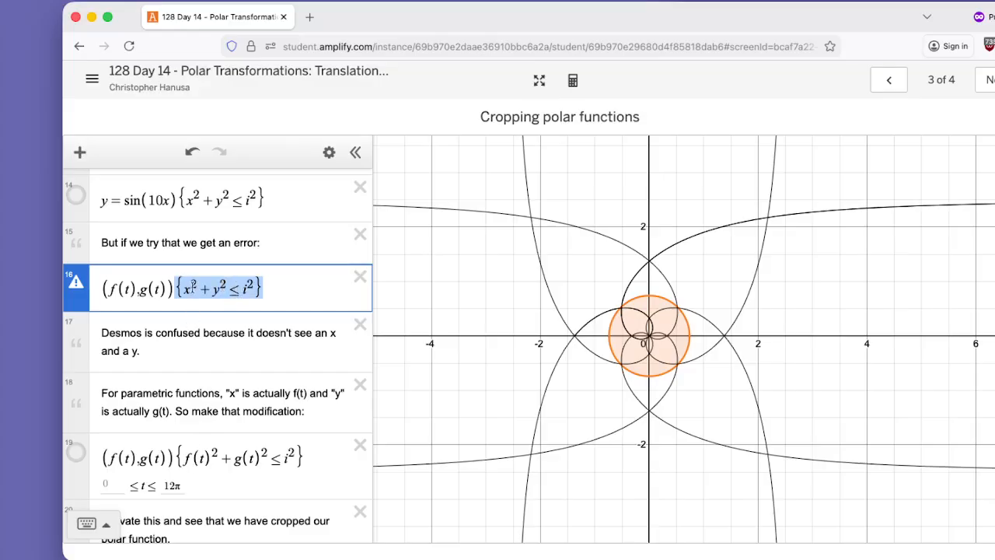
Compare x and y in the restriction {x² + y² ≤ i²} with f(t) and g(t) in {f(t)² + g(t)² ≤ i²}.
left_click(193, 292)
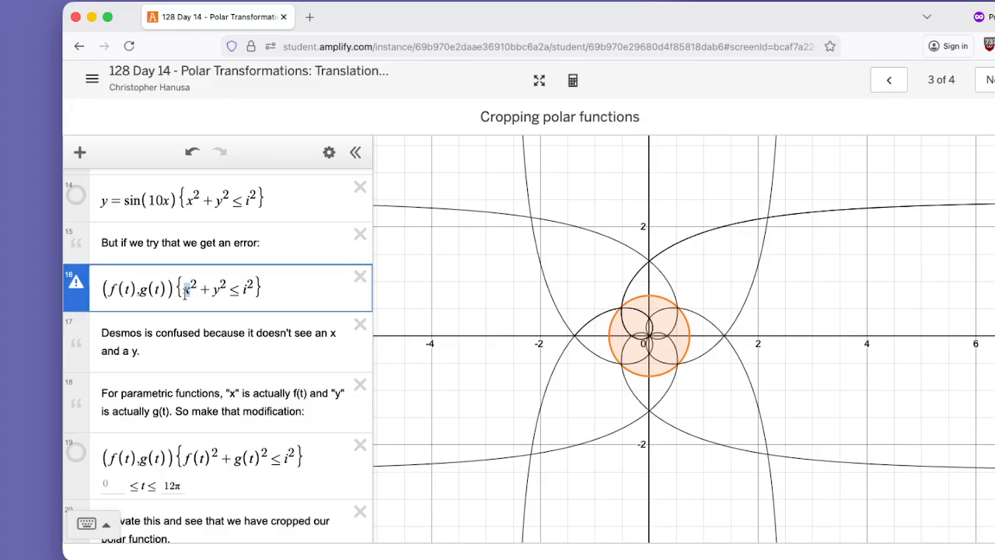
left_click_drag(211, 463, 183, 462)
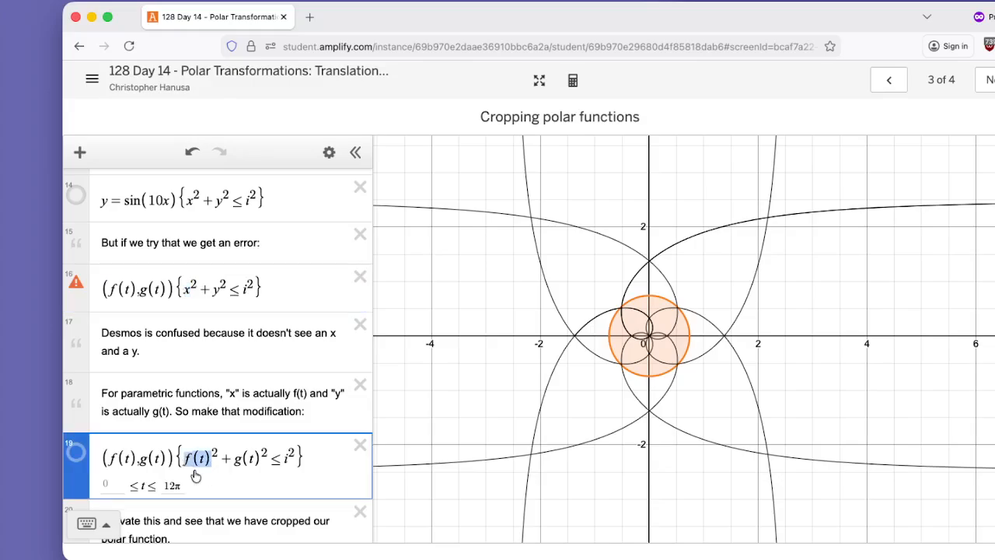
left_click_drag(217, 293, 211, 294)
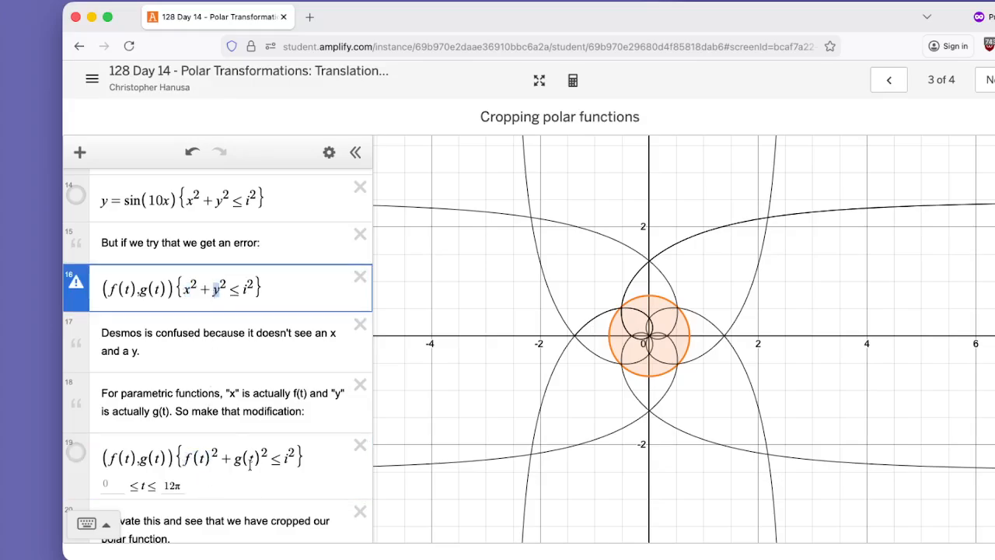
left_click_drag(257, 460, 228, 458)
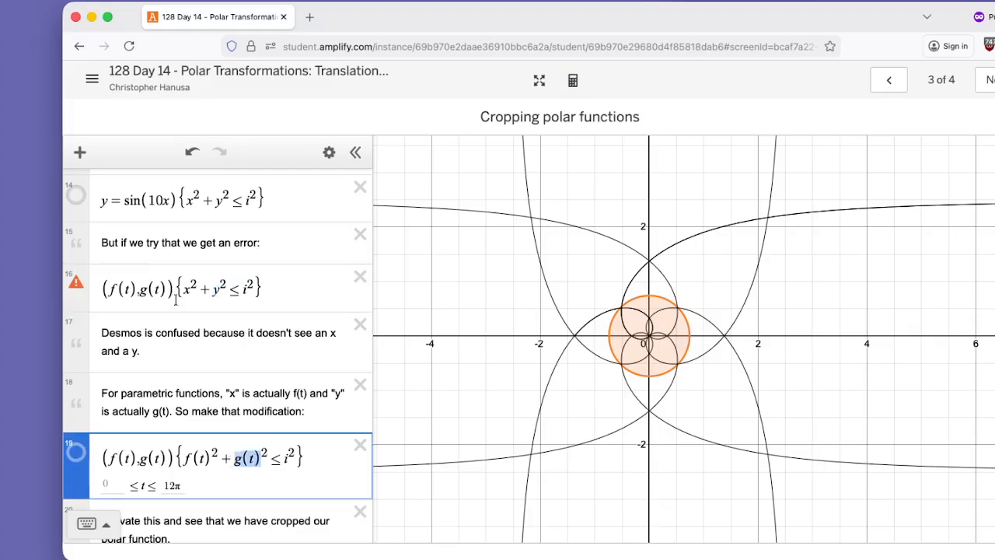
left_click_drag(177, 288, 246, 287)
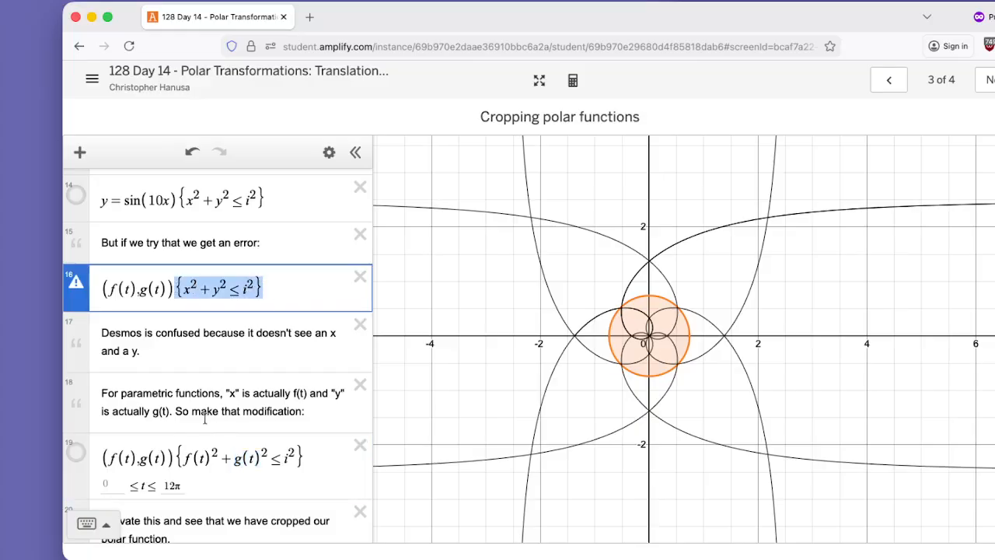
left_click_drag(173, 457, 212, 457)
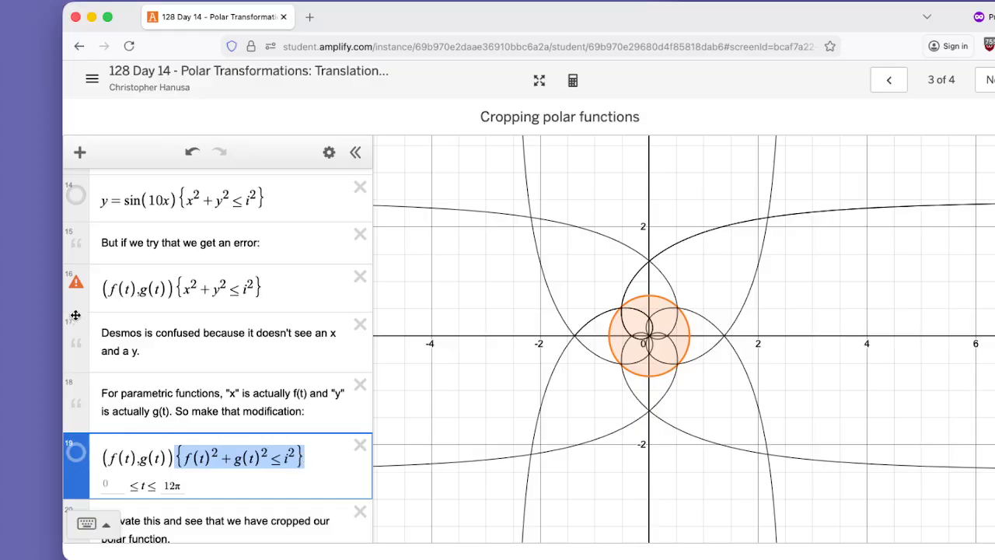
Graph the restricted curve (f(t), g(t)){f(t)² + g(t)² ≤ i²} and hide the unrestricted curve (f(t), g(t)).
left_click(78, 459)
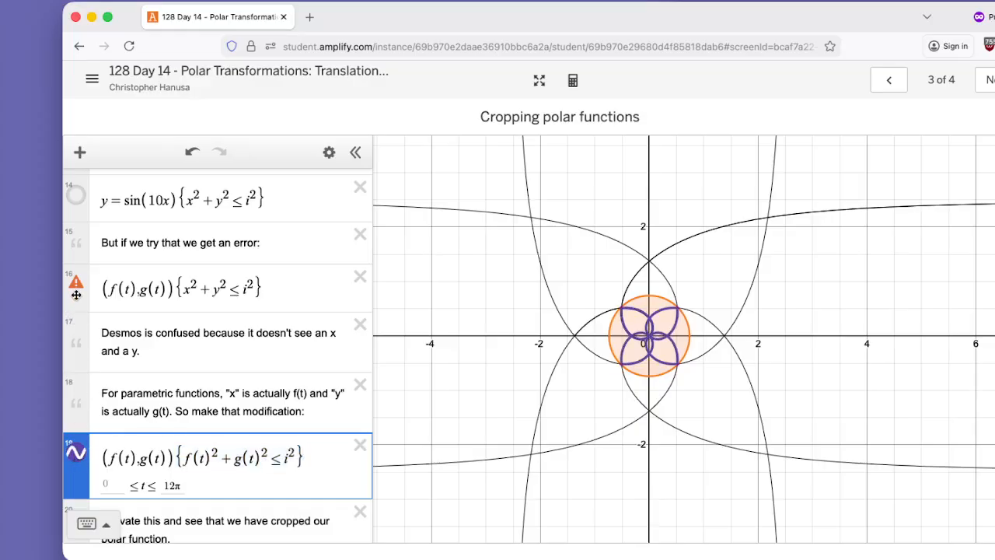
scroll(133, 284, "up", 3)
scroll(134, 289, "up", 3)
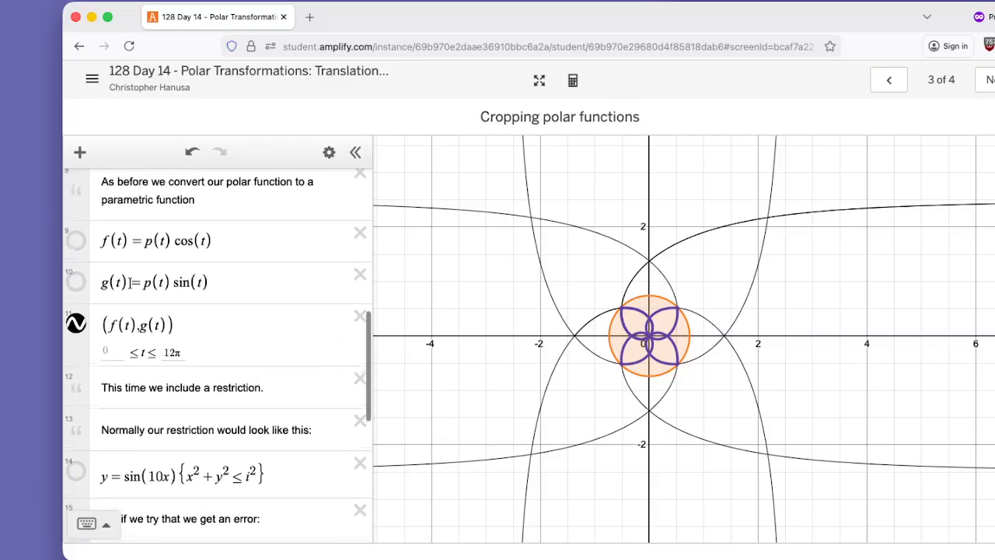
left_click(77, 327)
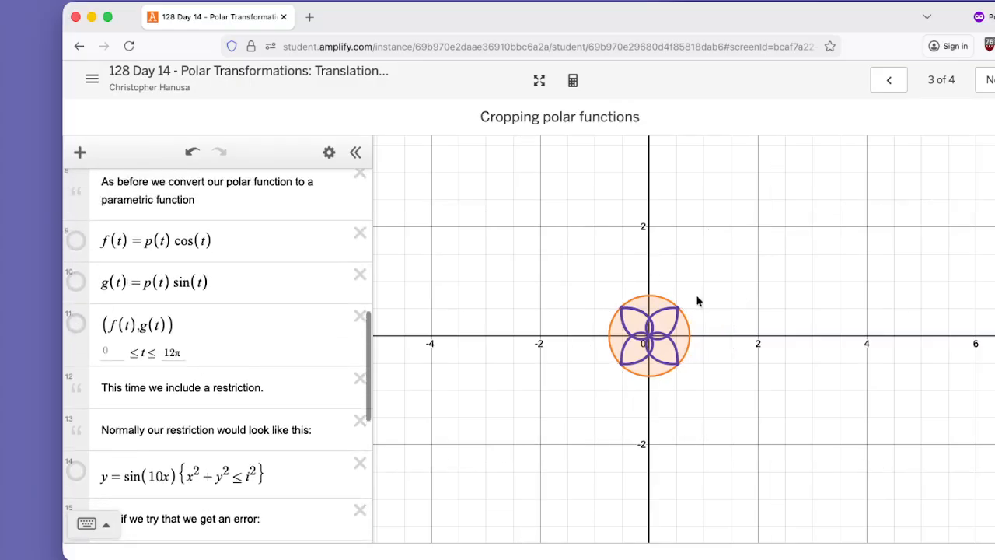
Try a radius i of 0.72 for the cropping circle, checking it closely at the lower petal's corner.
scroll(655, 347, "up", 3)
scroll(654, 347, "up", 5)
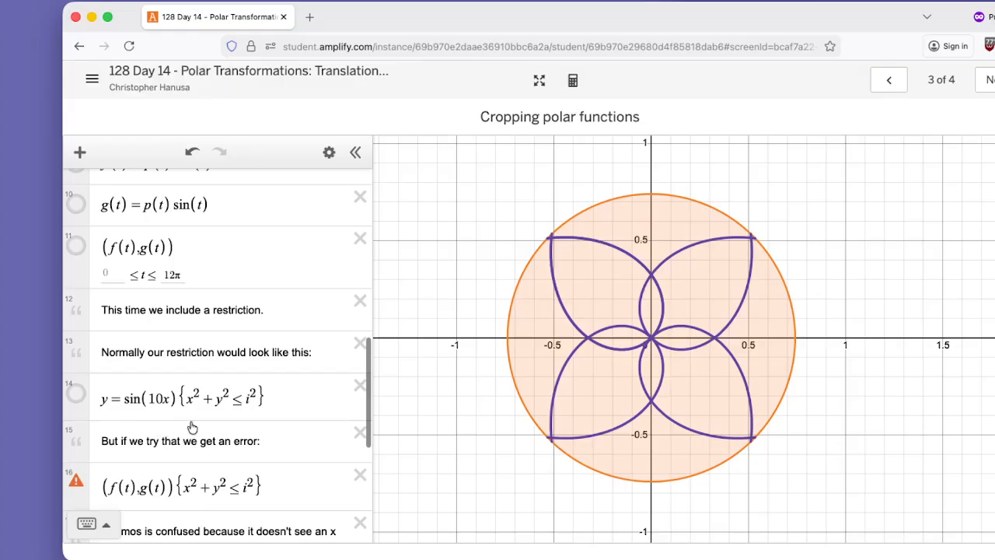
scroll(192, 427, "down", 2)
scroll(189, 420, "up", 8)
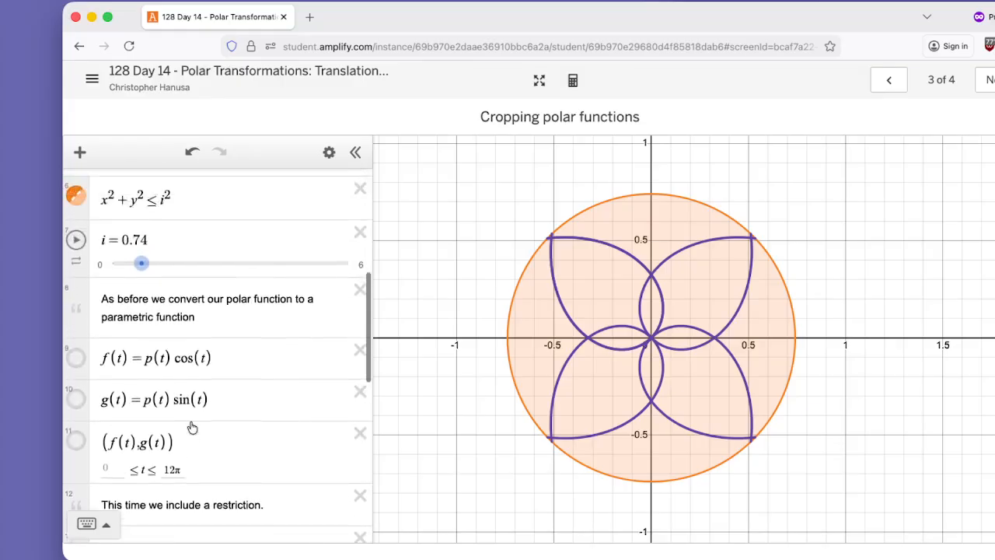
left_click_drag(143, 325, 149, 329)
scroll(736, 419, "up", 10)
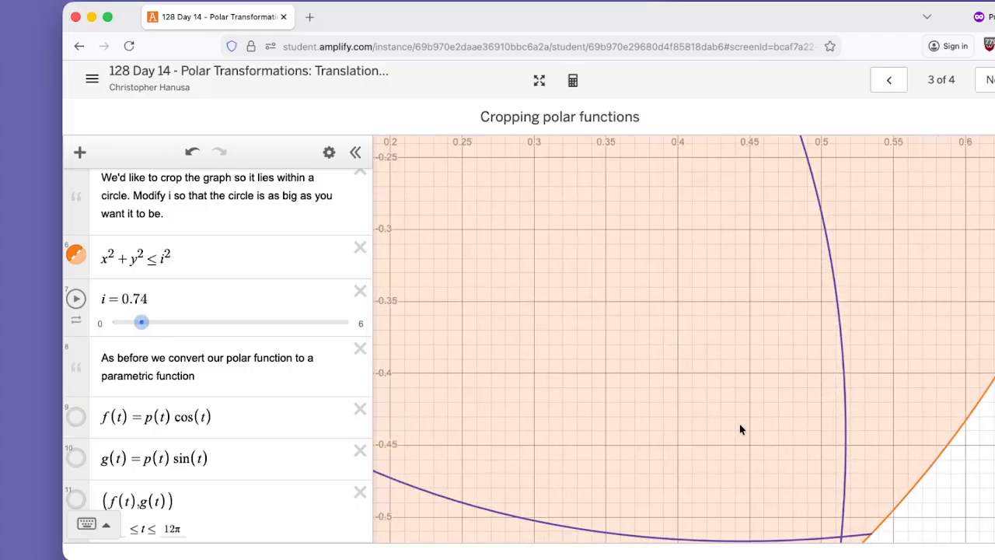
left_click_drag(739, 429, 600, 218)
left_click_drag(141, 322, 141, 325)
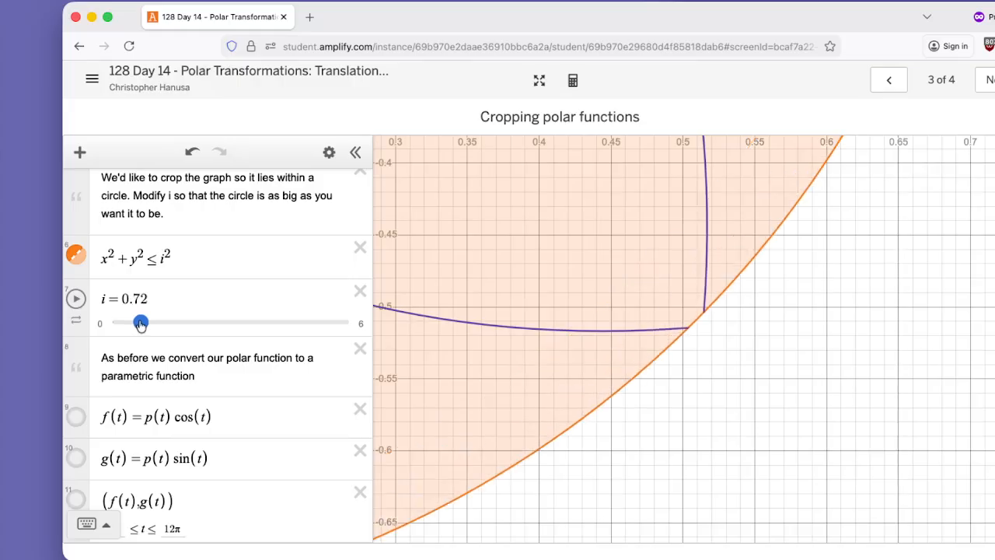
Try the radius i at 0.73, 0.72, 0.725, 0.726 and 0.727 to match the point where the curves cross.
left_click(145, 299)
key("BackSpace")
type("3")
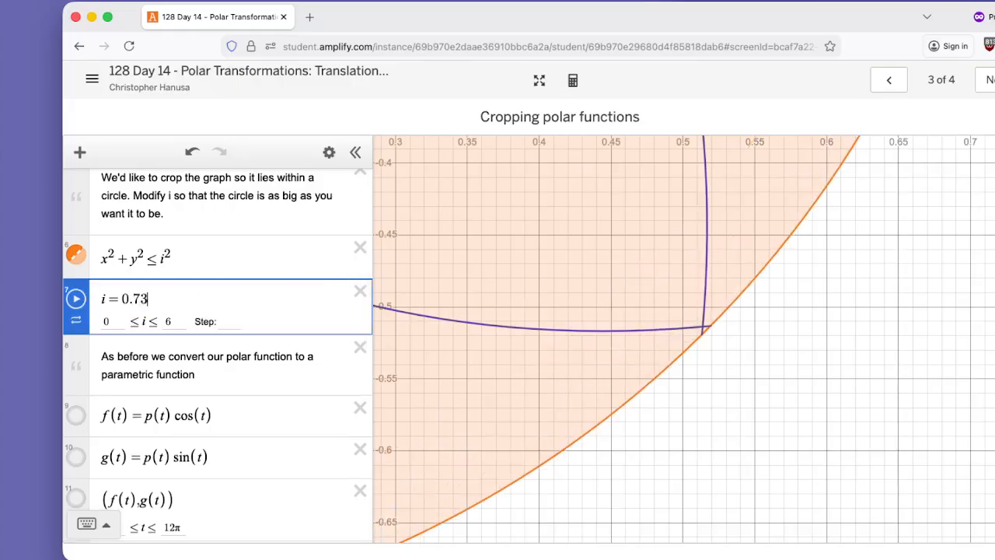
key("BackSpace")
type("2")
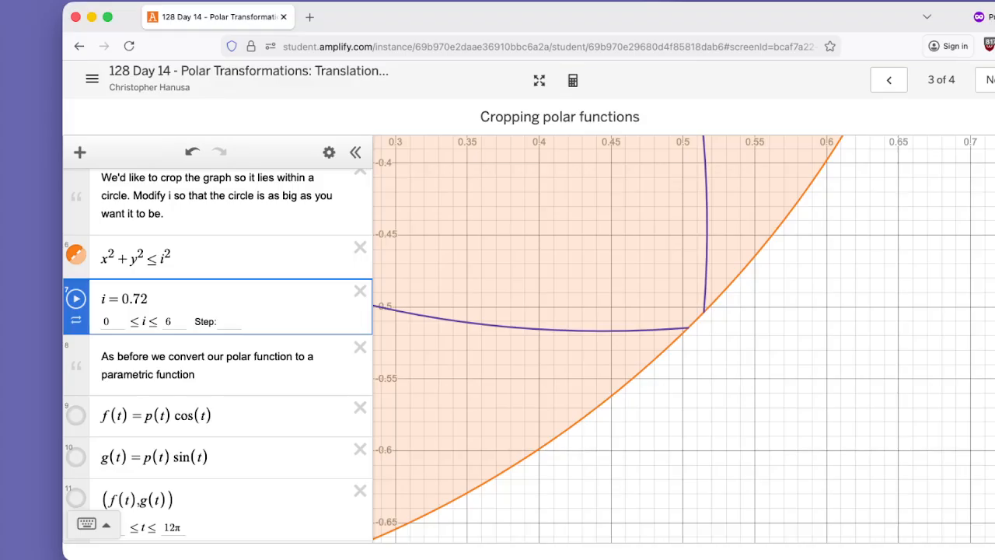
type("5")
key("BackSpace")
type("6")
key("BackSpace")
type("7")
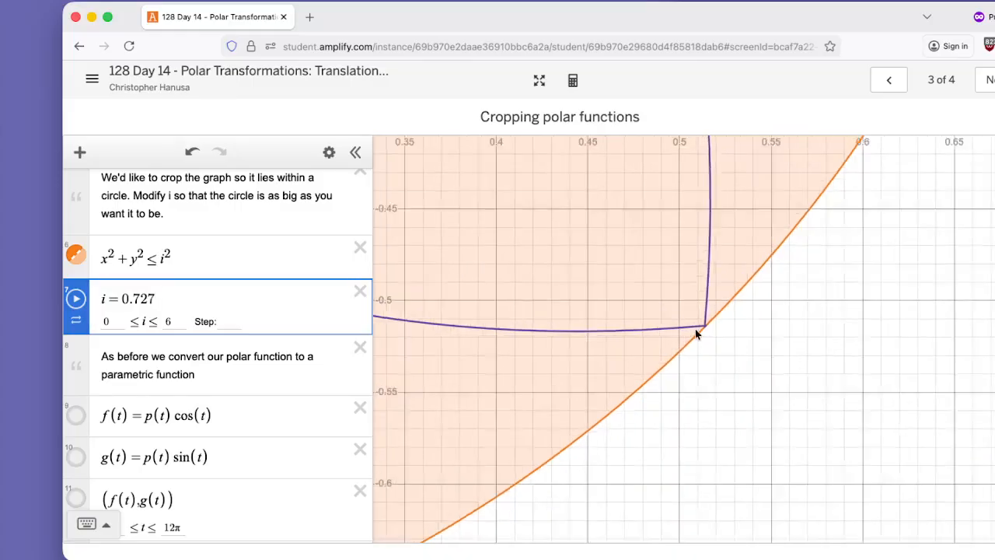
Refine the cropping radius i to 0.7265 so the circle meets the curve's crossing point.
scroll(697, 330, "up", 10)
scroll(717, 325, "up", 2)
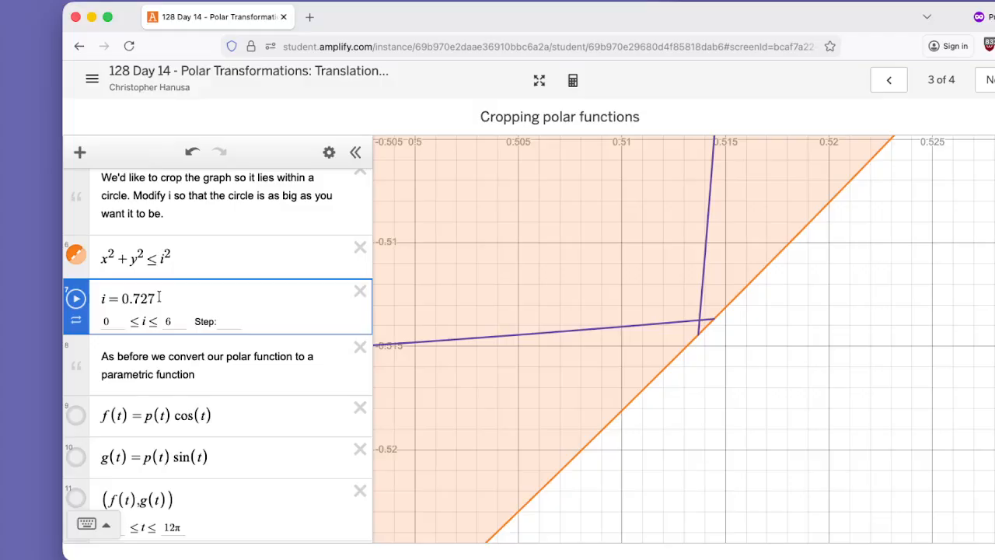
key("BackSpace")
type("67")
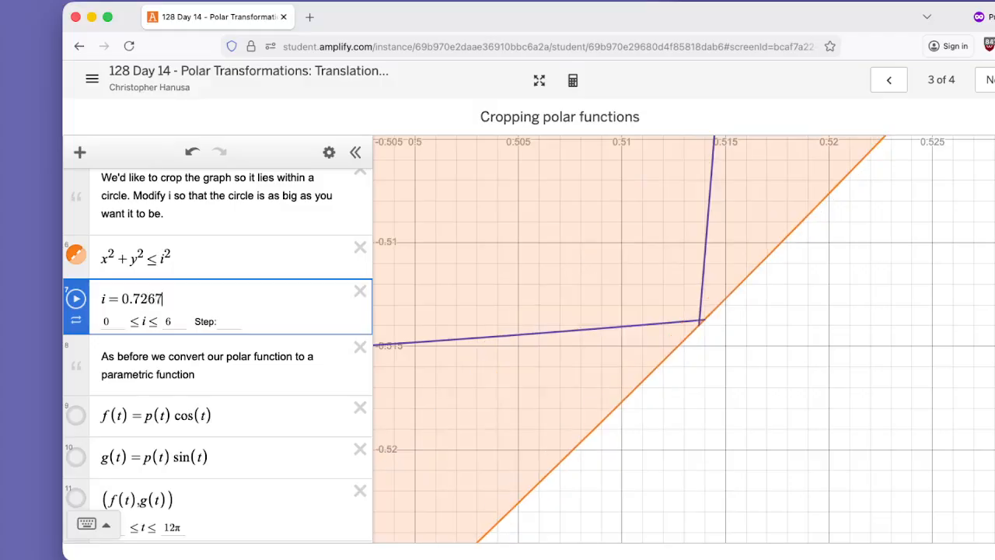
key("BackSpace")
type("6")
key("BackSpace")
type("5")
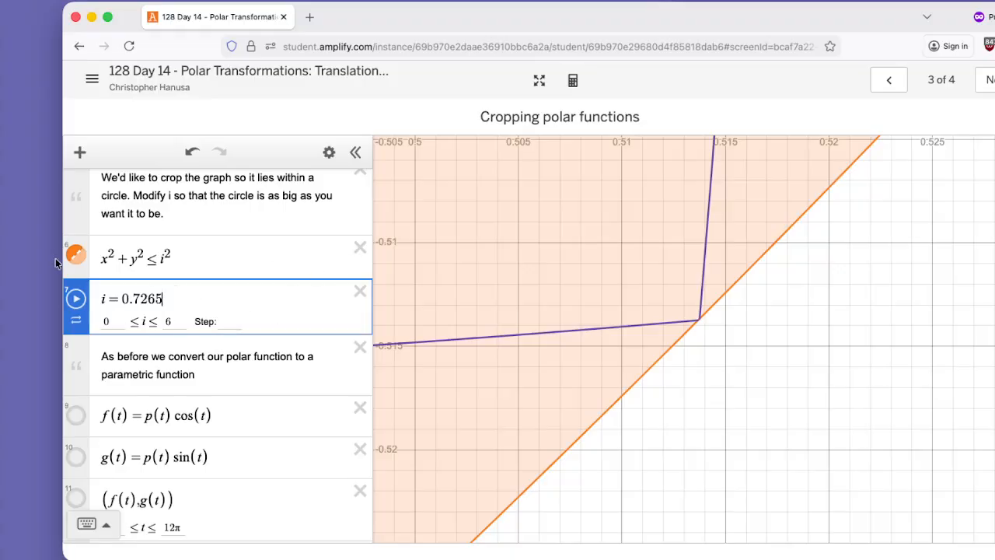
Hide the circle region x² + y² ≤ i² and review the whole cropped flower with its restricted curve expression.
left_click(75, 255)
scroll(502, 335, "up", 4)
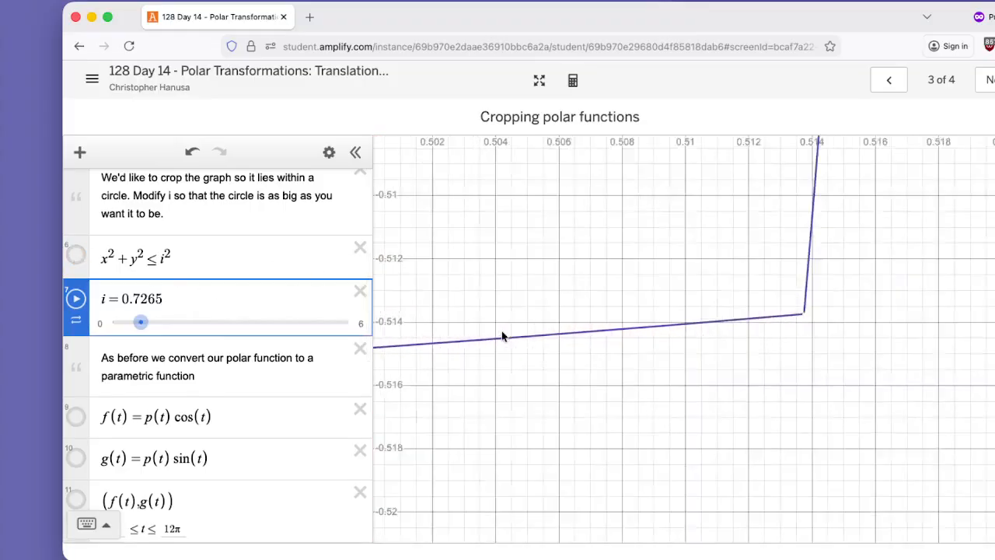
scroll(501, 334, "down", 10)
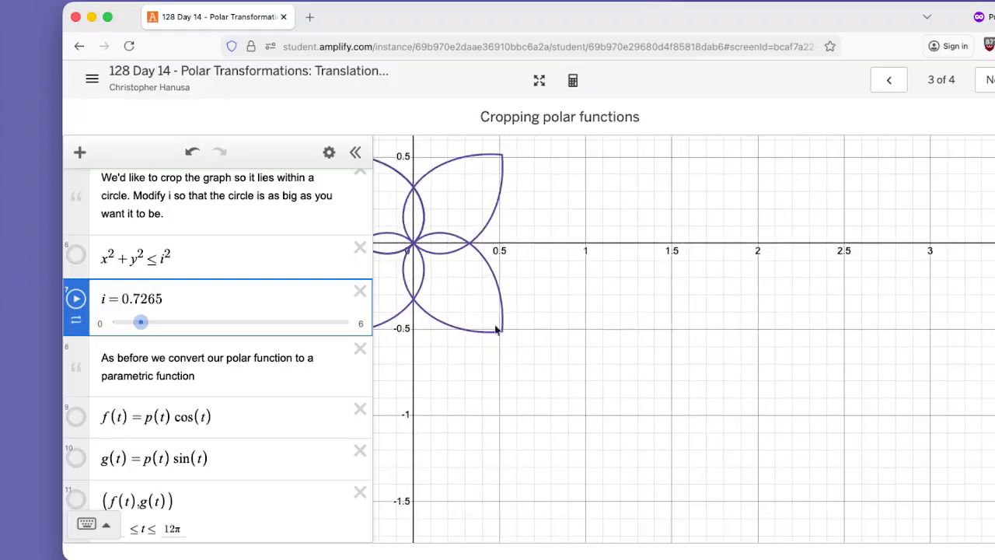
left_click_drag(496, 330, 654, 361)
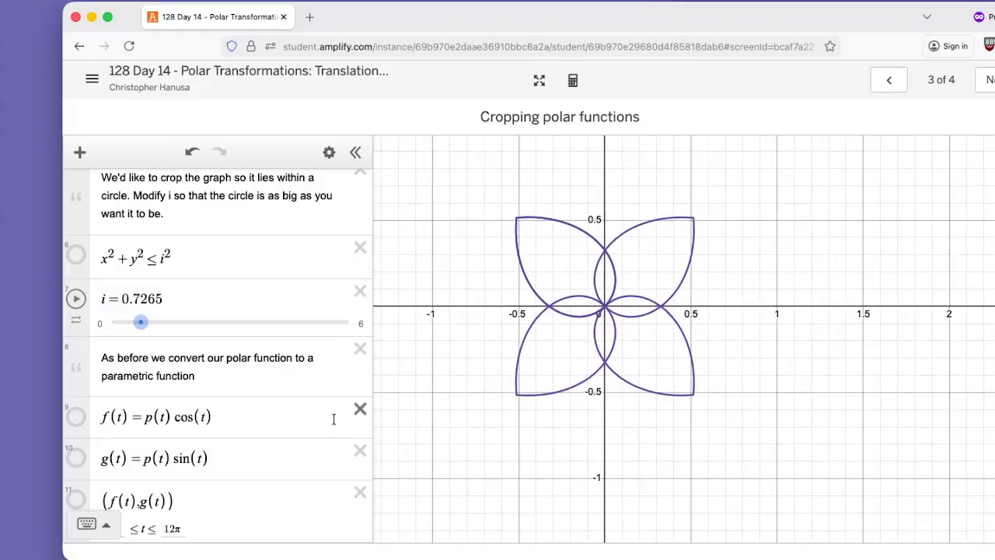
scroll(272, 420, "down", 5)
scroll(273, 425, "down", 1)
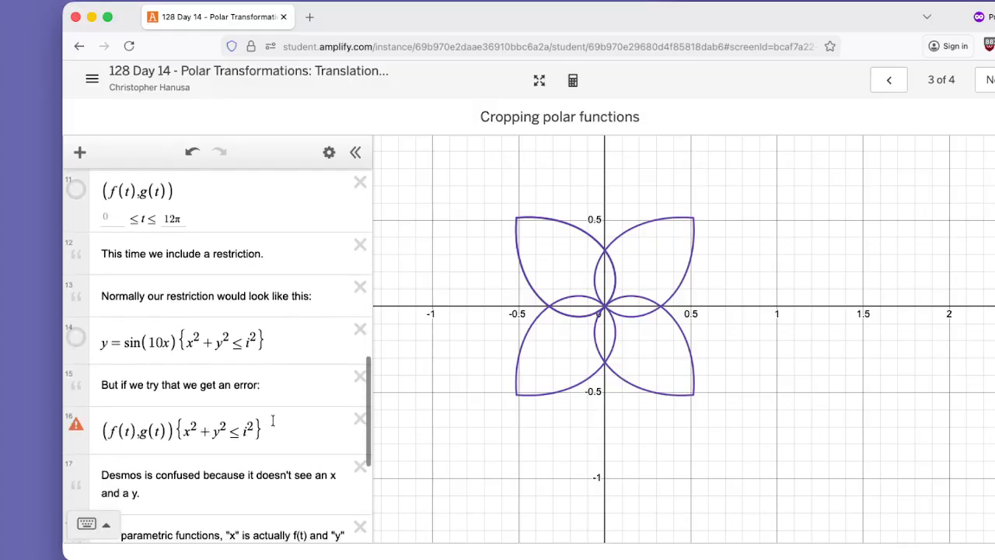
scroll(243, 411, "down", 3)
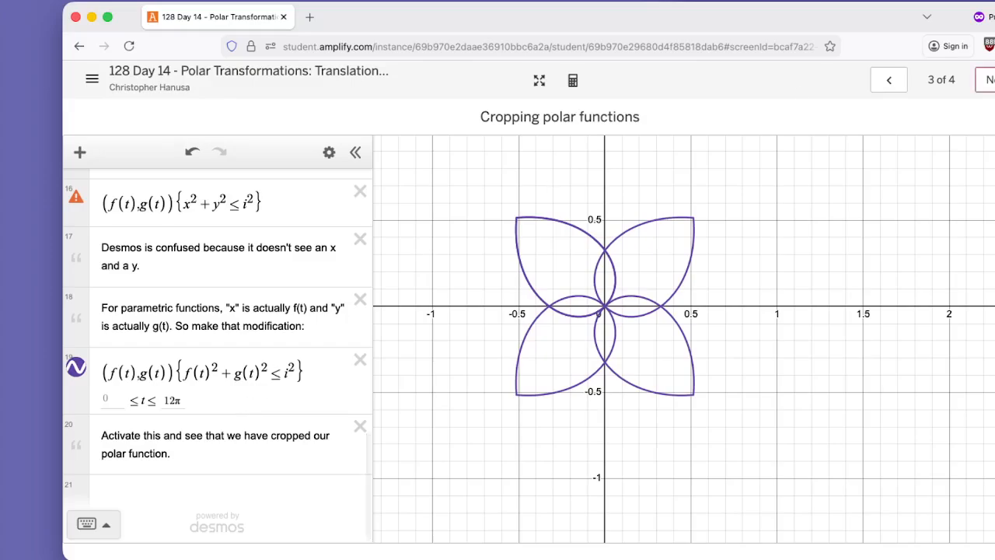
Go to the "Combining translating and cropping" slide and examine its setup of p(θ), f(t) and g(t).
left_click(986, 80)
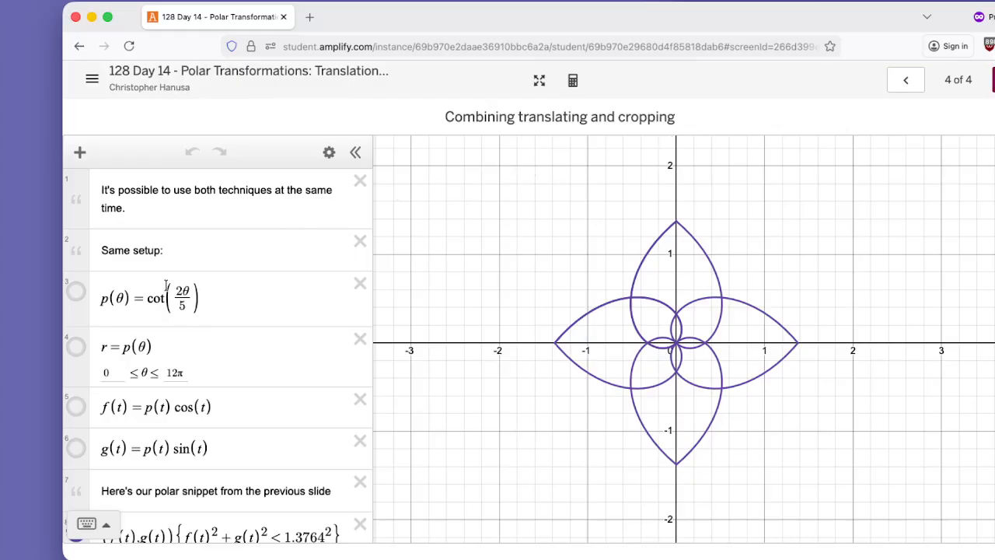
double_click(530, 115)
double_click(662, 118)
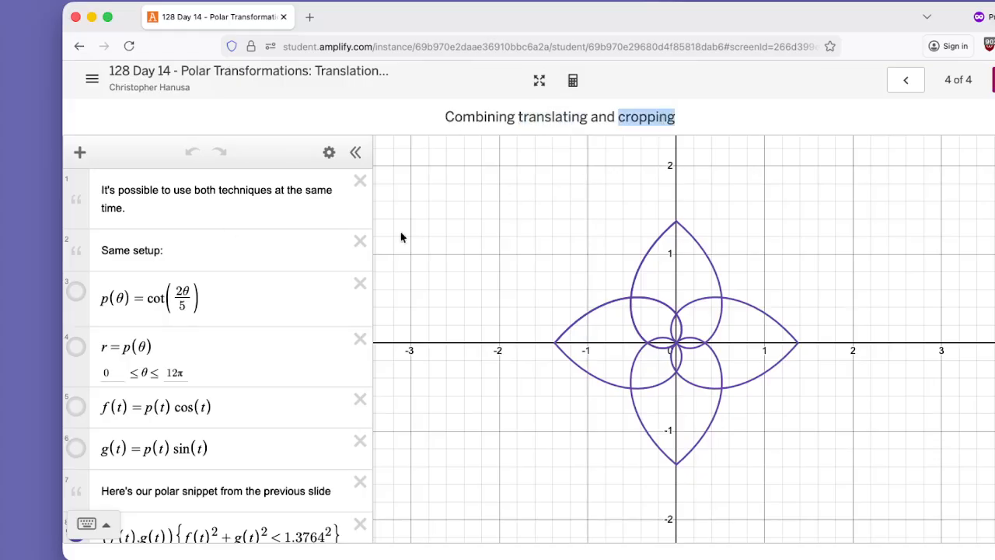
scroll(128, 295, "down", 1)
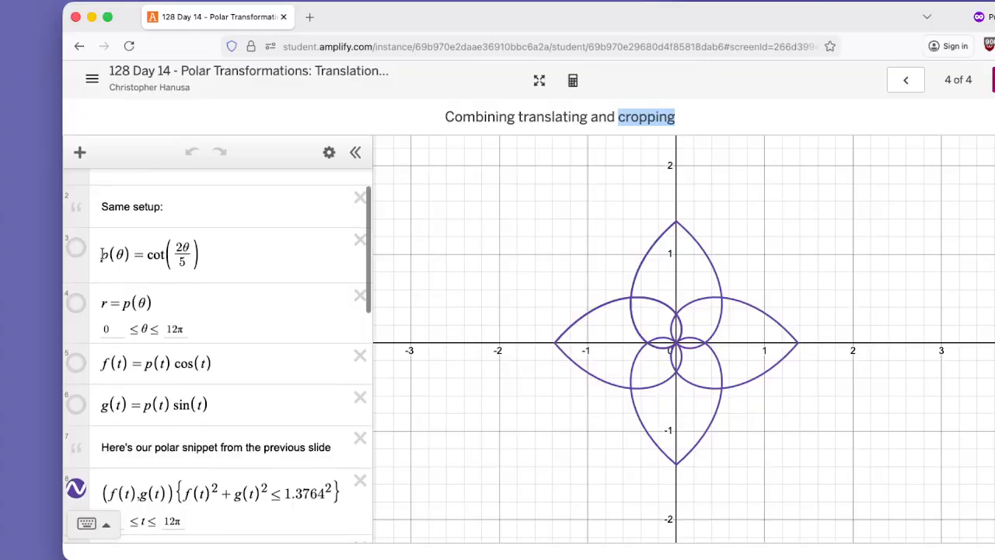
left_click_drag(102, 254, 176, 253)
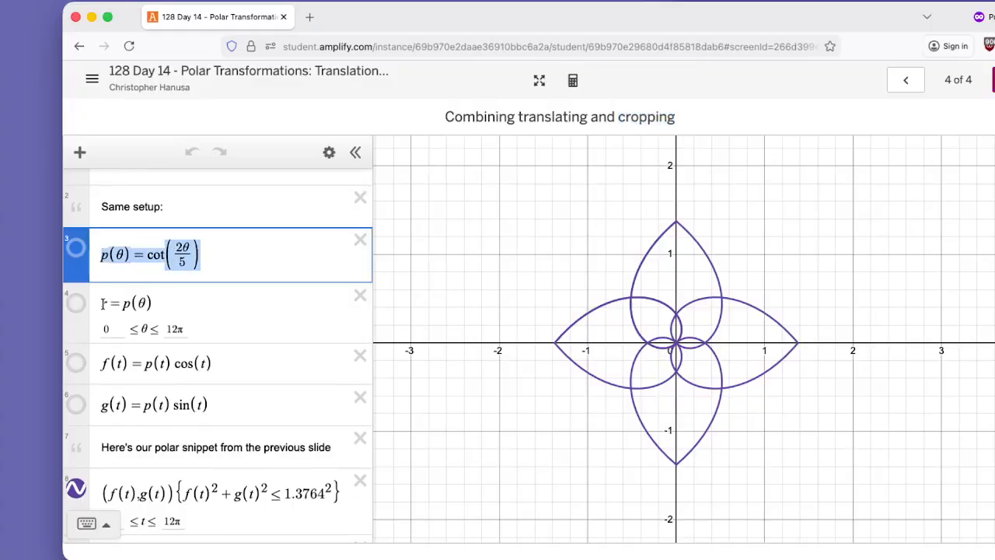
left_click_drag(100, 362, 189, 363)
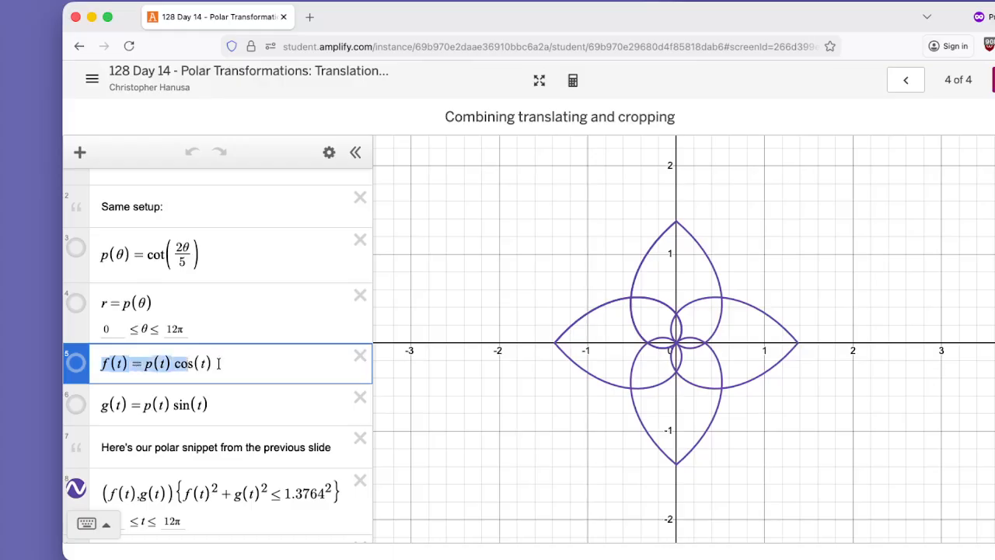
left_click_drag(103, 405, 214, 404)
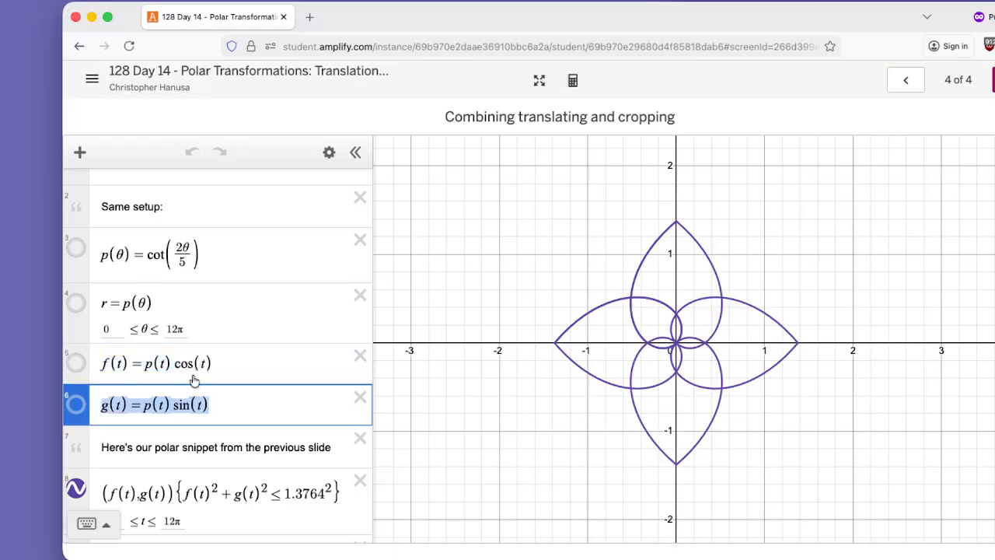
scroll(231, 354, "down", 2)
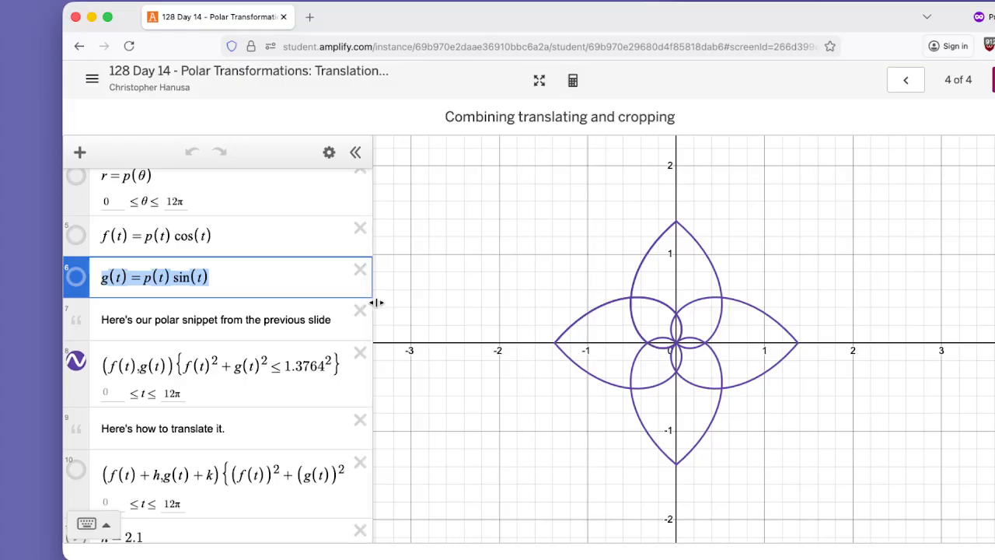
Compare the flower with the one on the "Cropping polar functions" slide and examine the 1.3764² limit in its restriction.
left_click_drag(380, 301, 410, 300)
left_click(905, 82)
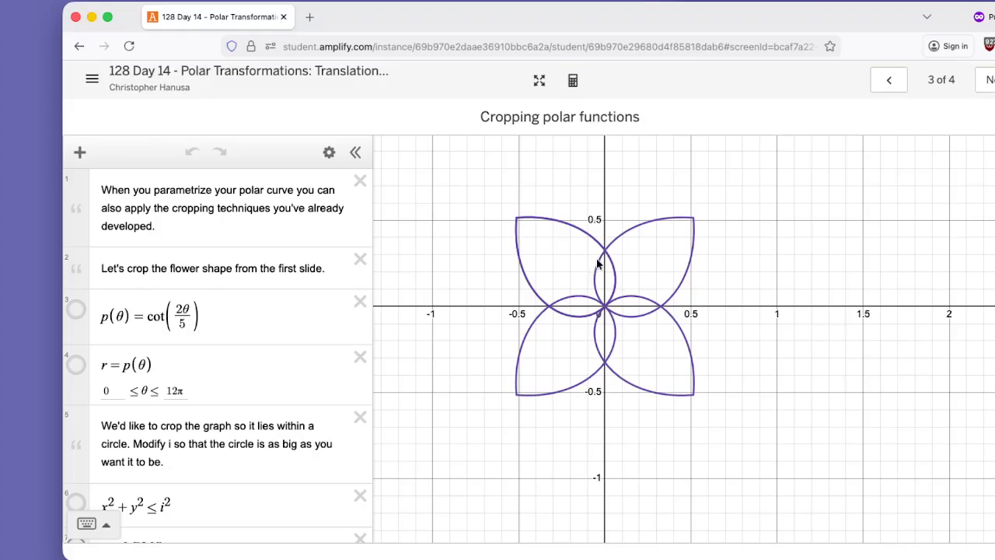
left_click(985, 79)
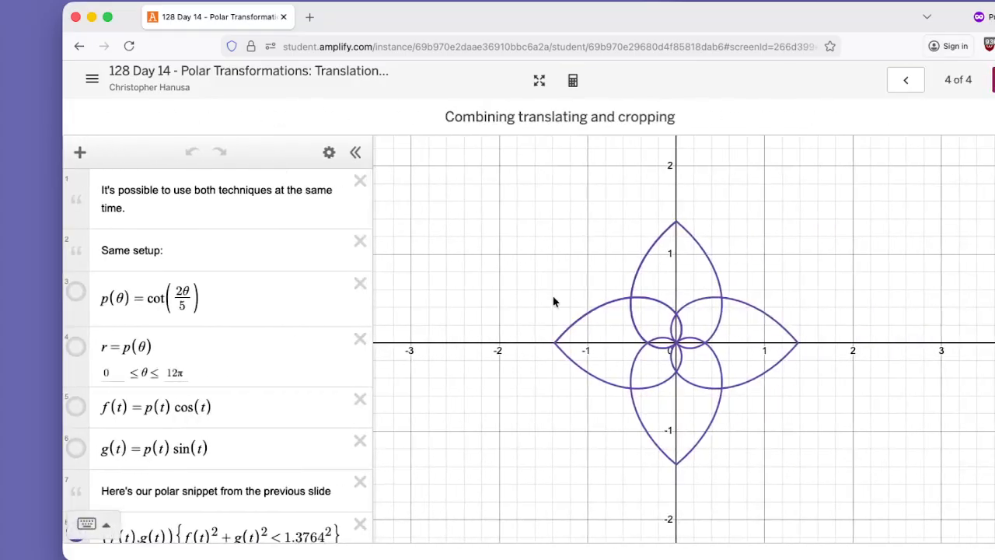
scroll(315, 451, "down", 2)
left_click_drag(283, 463, 340, 450)
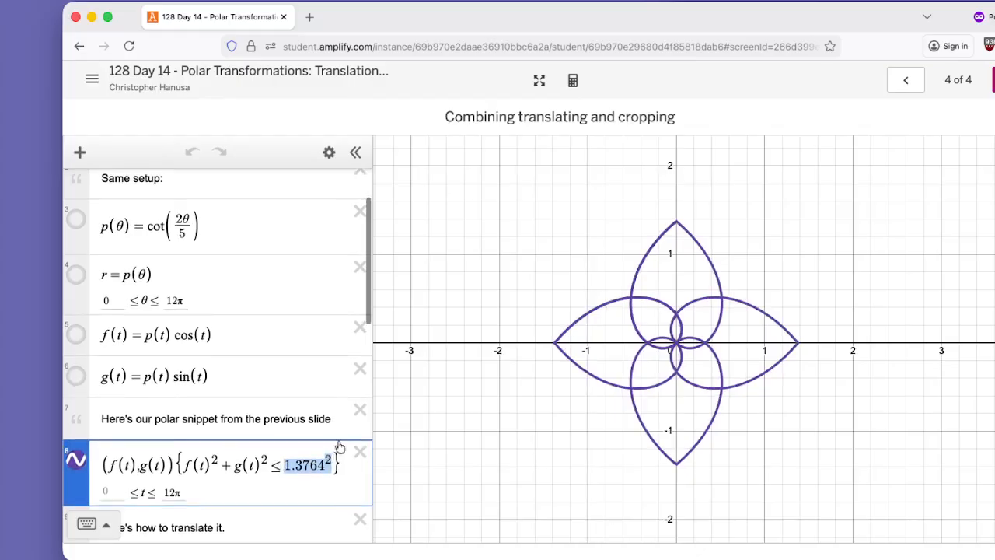
Compare the restricted curve using i² on the "Cropping polar functions" slide with the 1.3764² version on the combining slide.
left_click(905, 79)
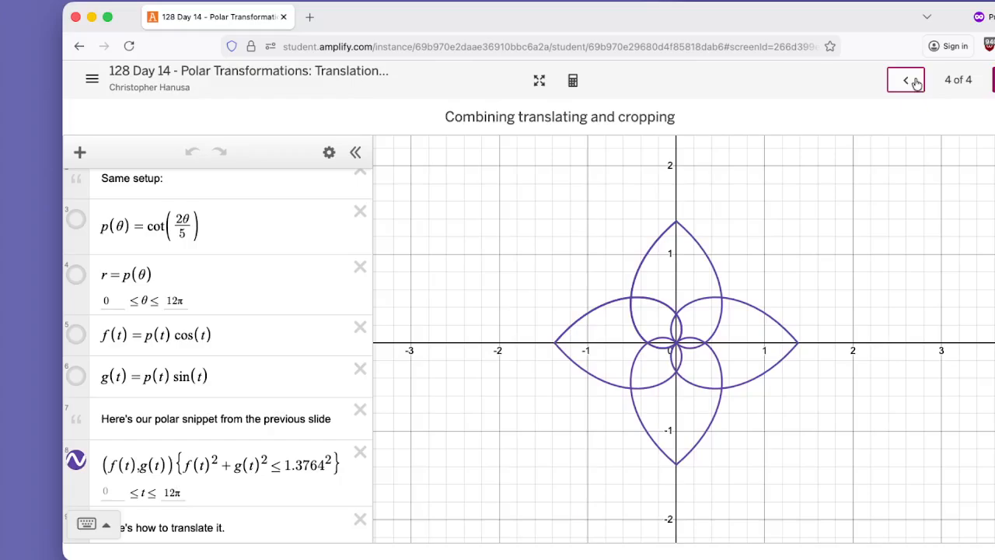
scroll(261, 369, "down", 5)
scroll(261, 369, "down", 15)
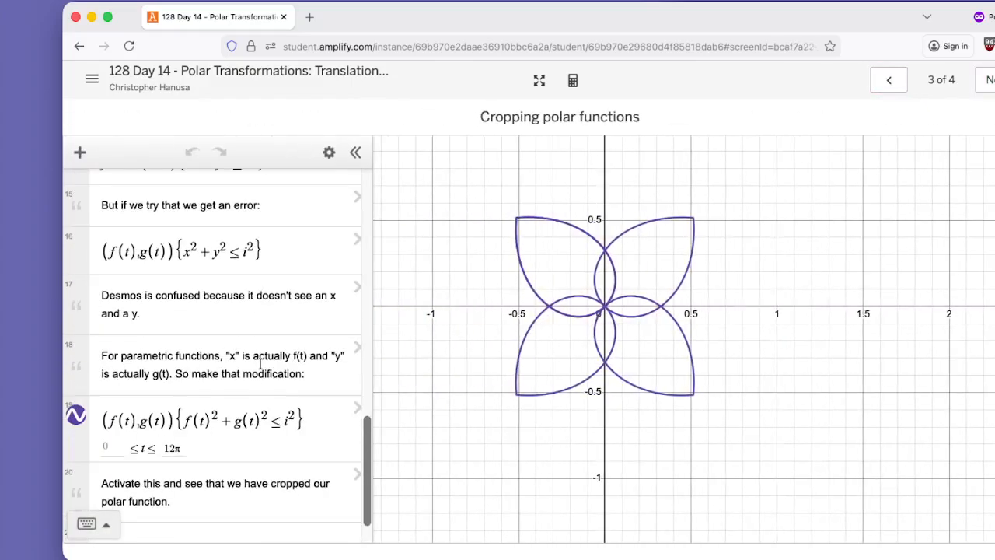
scroll(168, 359, "up", 1)
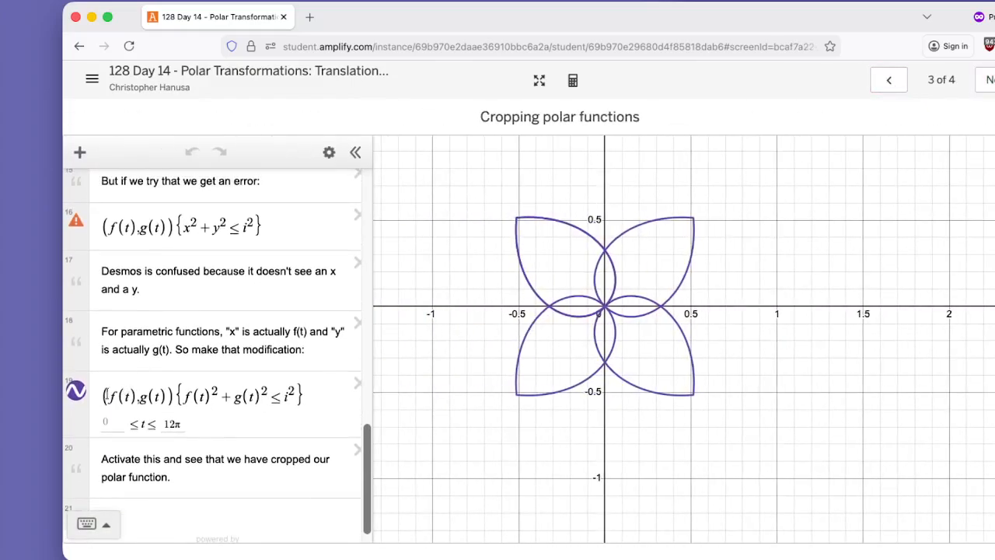
left_click_drag(102, 395, 289, 390)
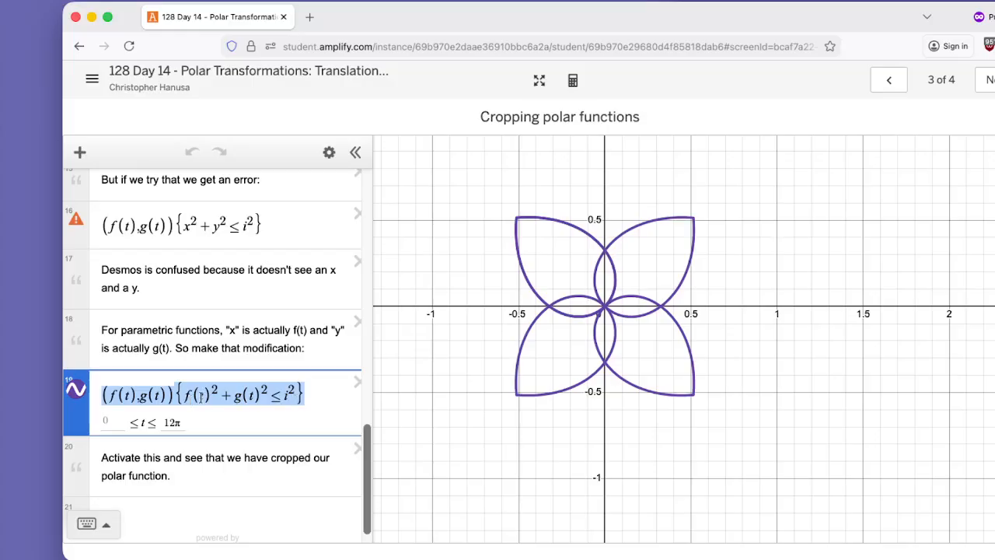
left_click(984, 79)
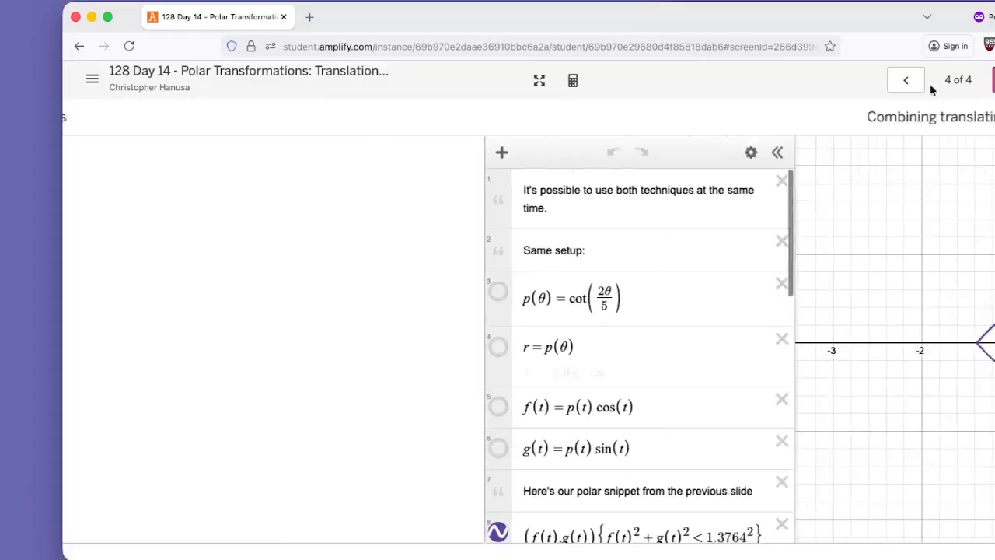
scroll(241, 398, "down", 3)
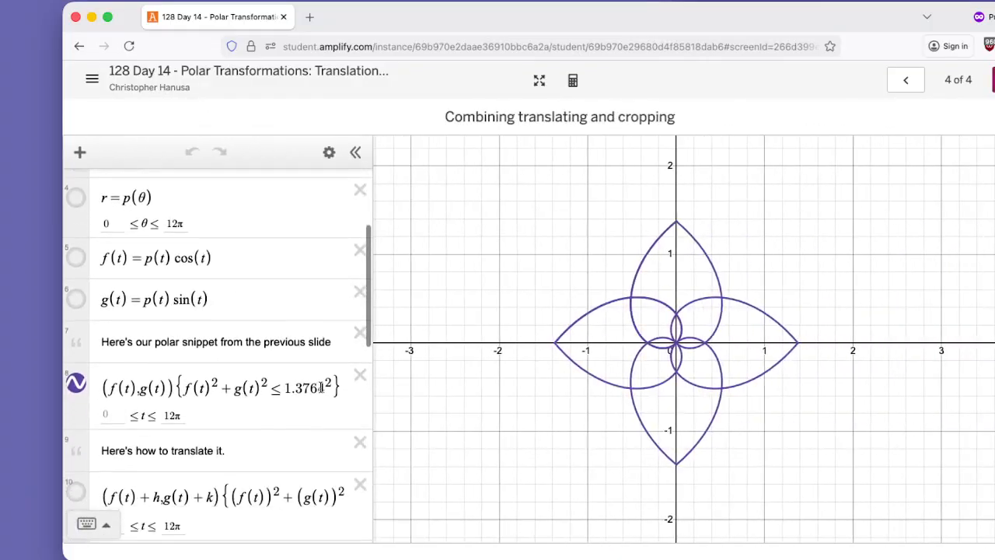
left_click_drag(321, 388, 283, 389)
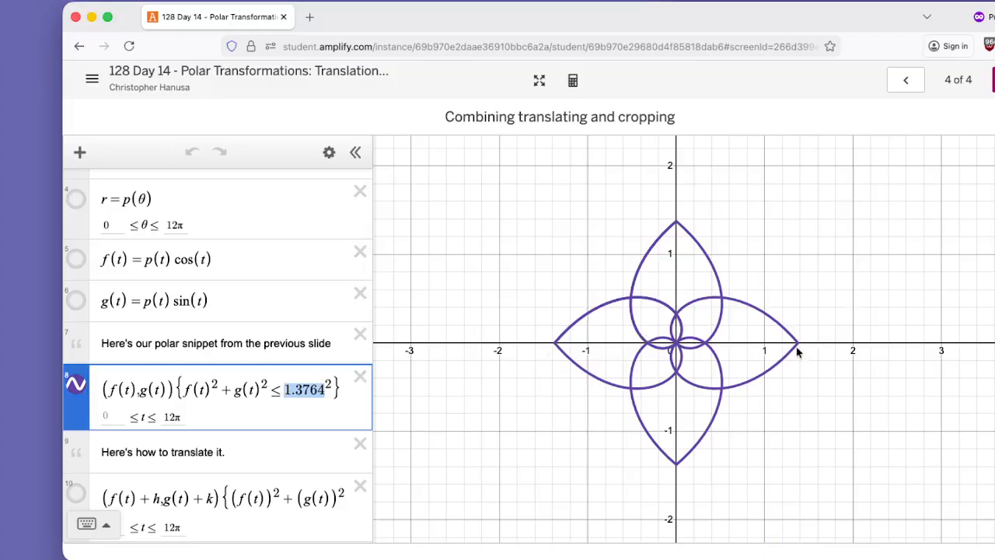
Examine the flower's petal tip on the positive x-axis up close to check the 1.3764 crop limit.
scroll(797, 351, "up", 15)
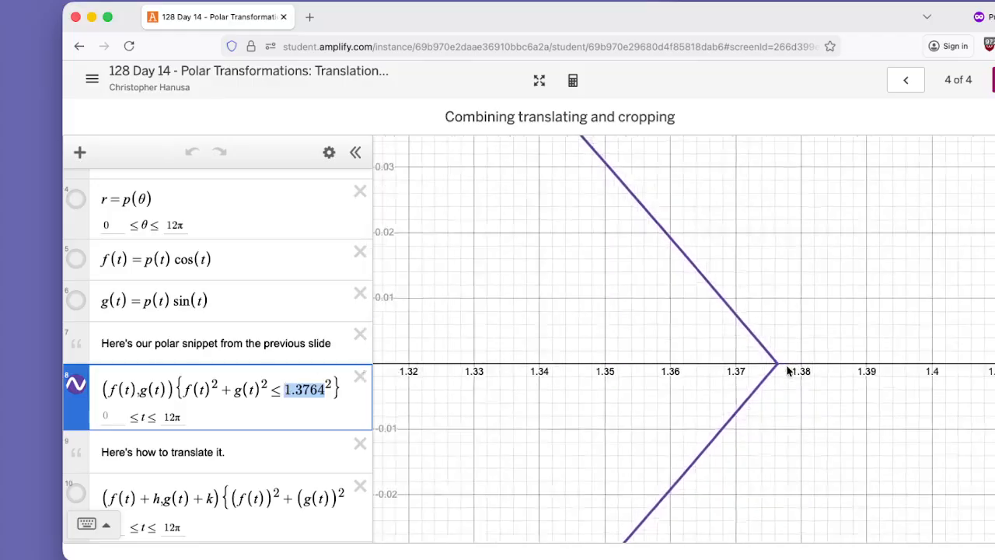
scroll(786, 371, "down", 15)
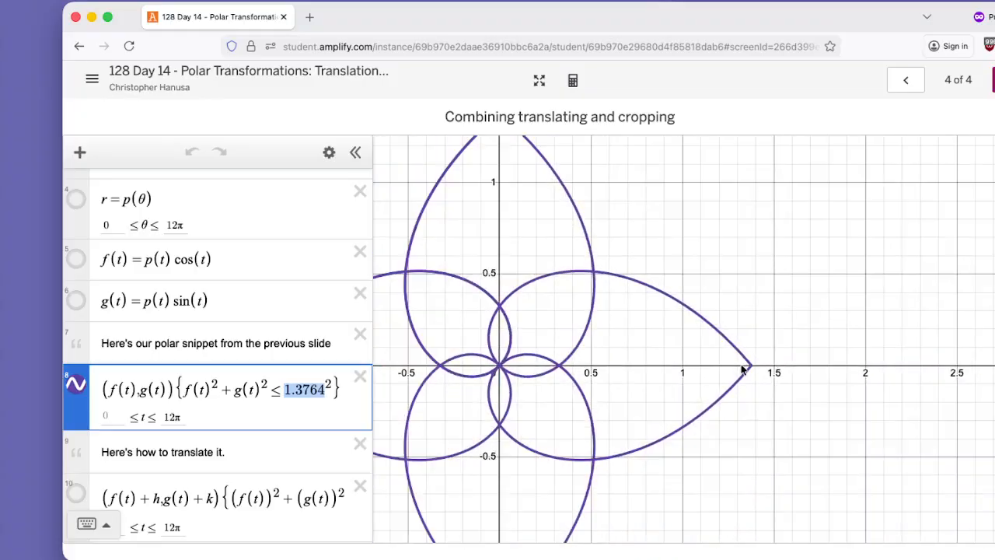
scroll(744, 370, "down", 10)
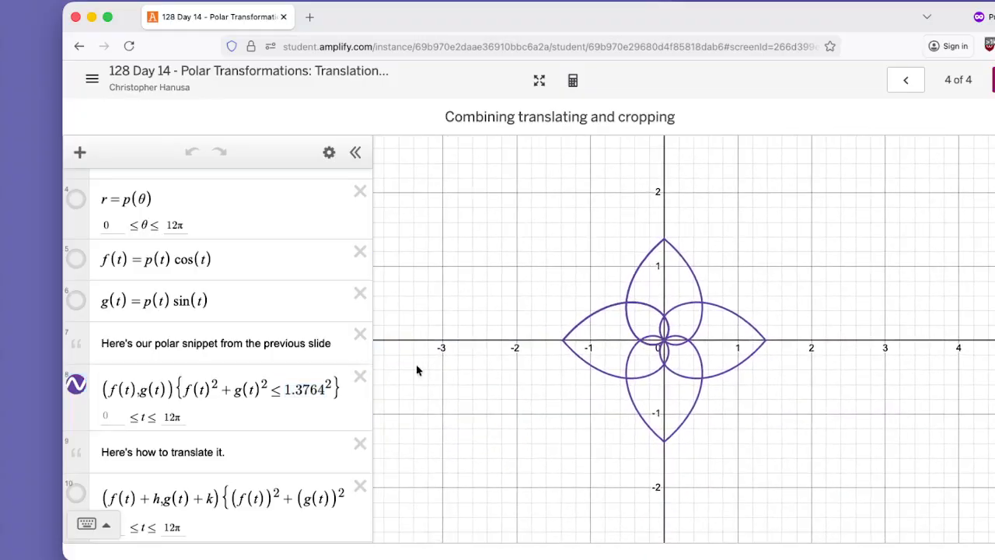
Widen the expression list to fit the translated curve's expression and examine its + h and + k terms against the original.
left_click_drag(372, 351, 457, 356)
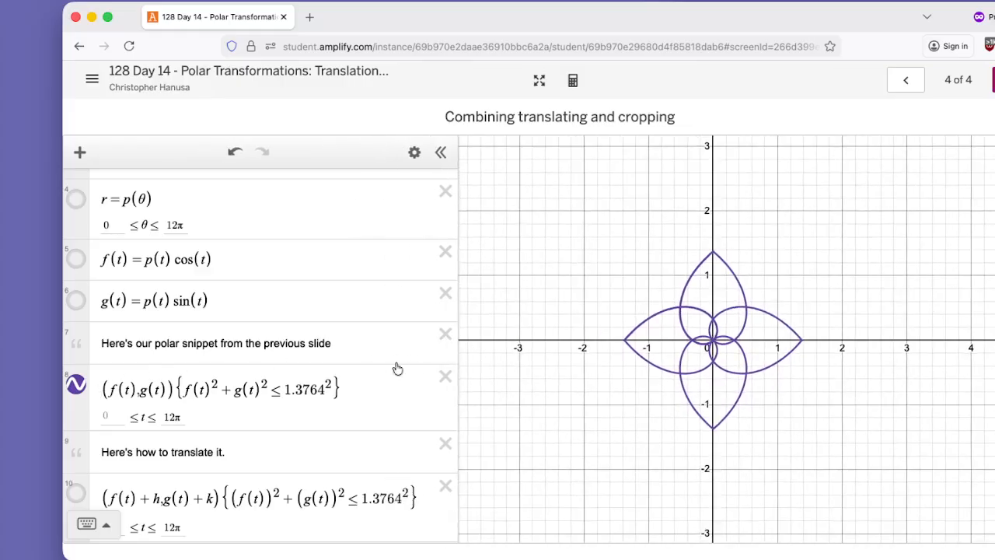
scroll(256, 381, "down", 5)
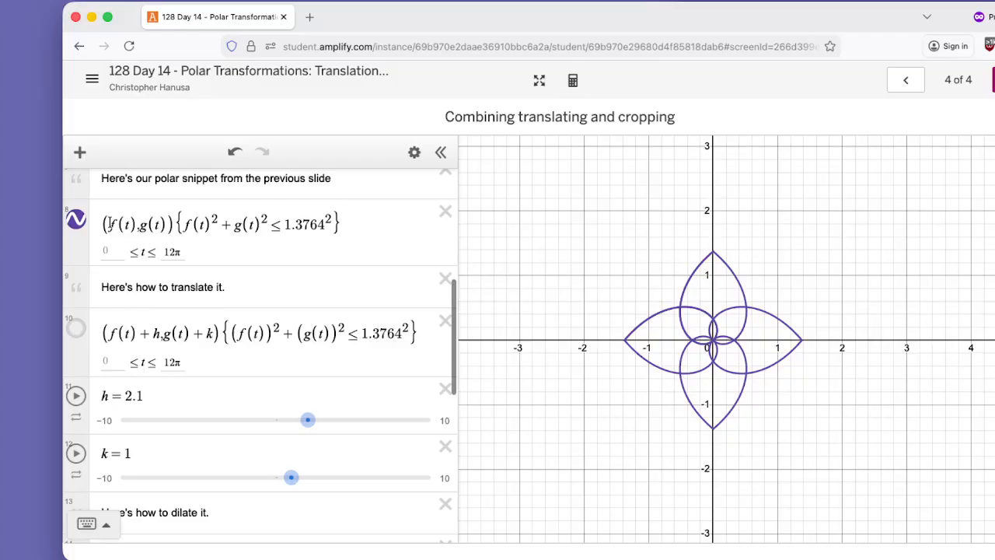
left_click_drag(103, 224, 154, 231)
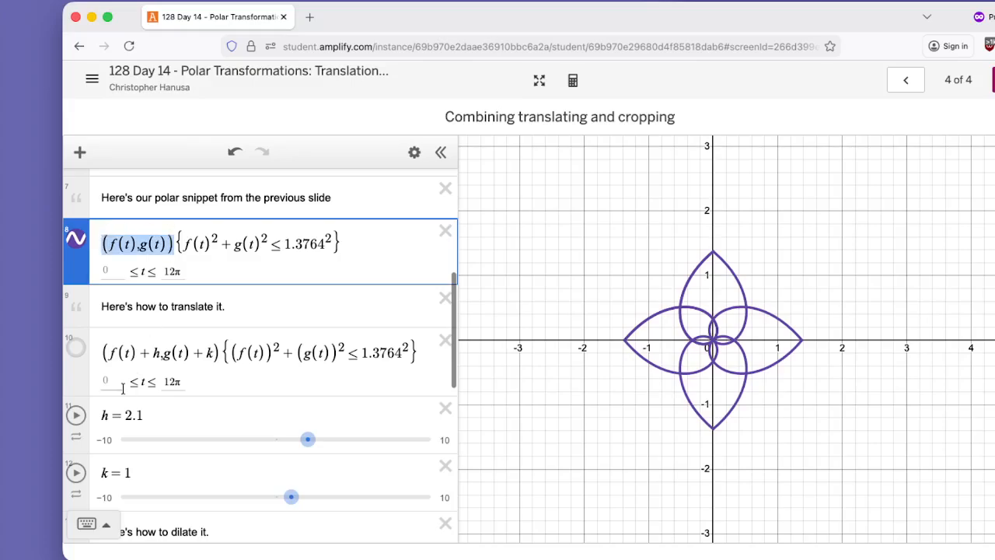
left_click_drag(102, 352, 141, 353)
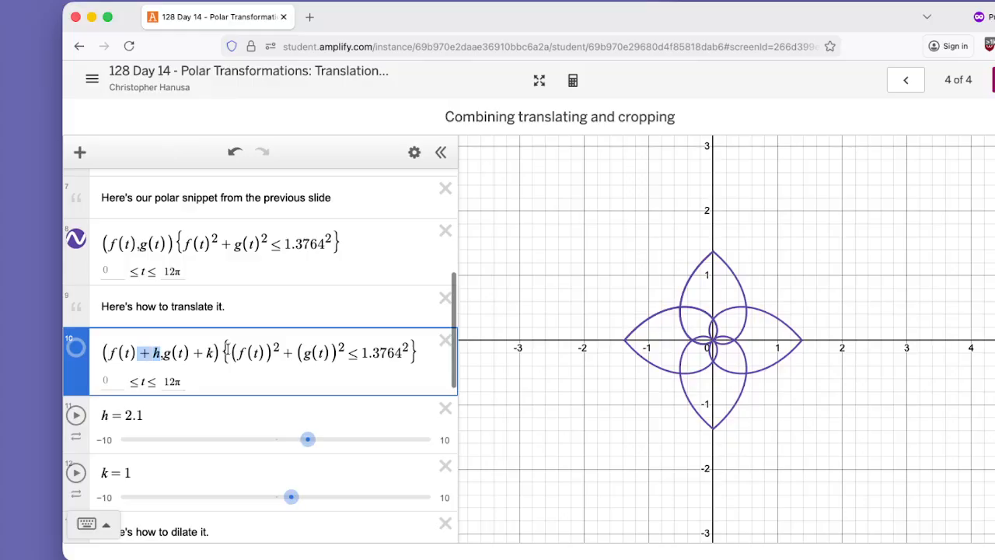
left_click_drag(208, 353, 191, 354)
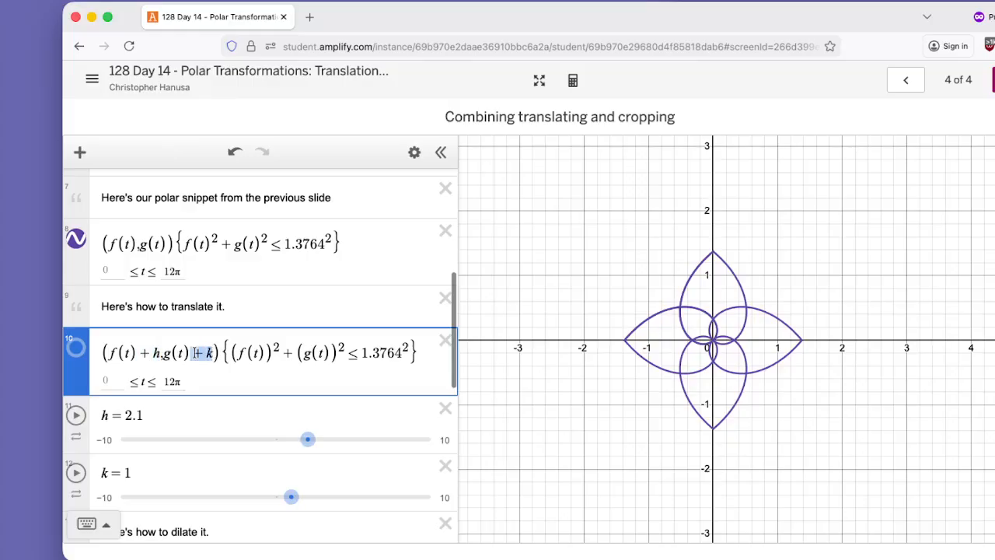
Show the translated cropped flower with h set to 2 and k kept at 1, and examine its restriction.
left_click(75, 350)
mouse_move(307, 440)
left_mouse_down()
mouse_move(256, 449)
mouse_move(306, 440)
left_mouse_up()
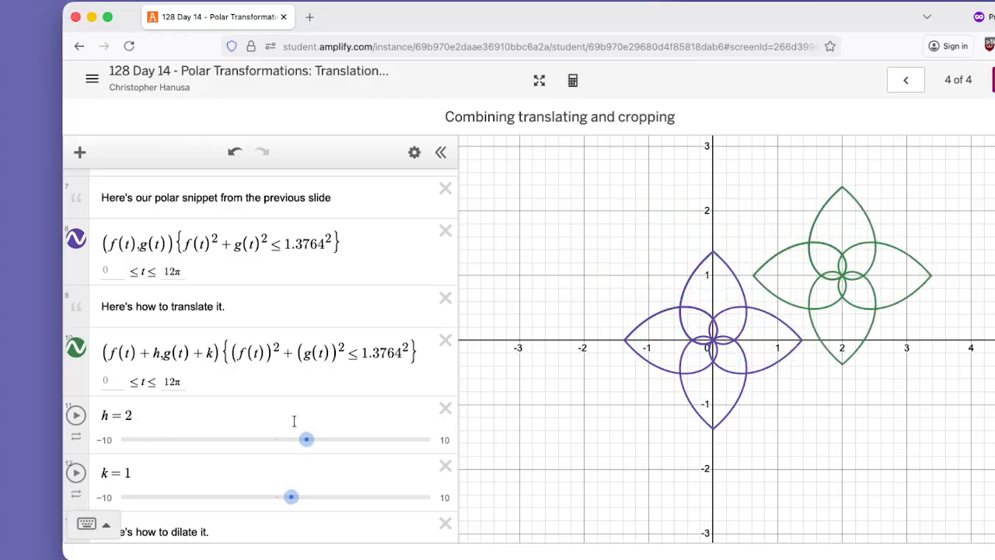
left_click_drag(222, 352, 369, 354)
mouse_move(290, 497)
left_mouse_down()
mouse_move(255, 497)
mouse_move(300, 493)
mouse_move(288, 495)
left_mouse_up()
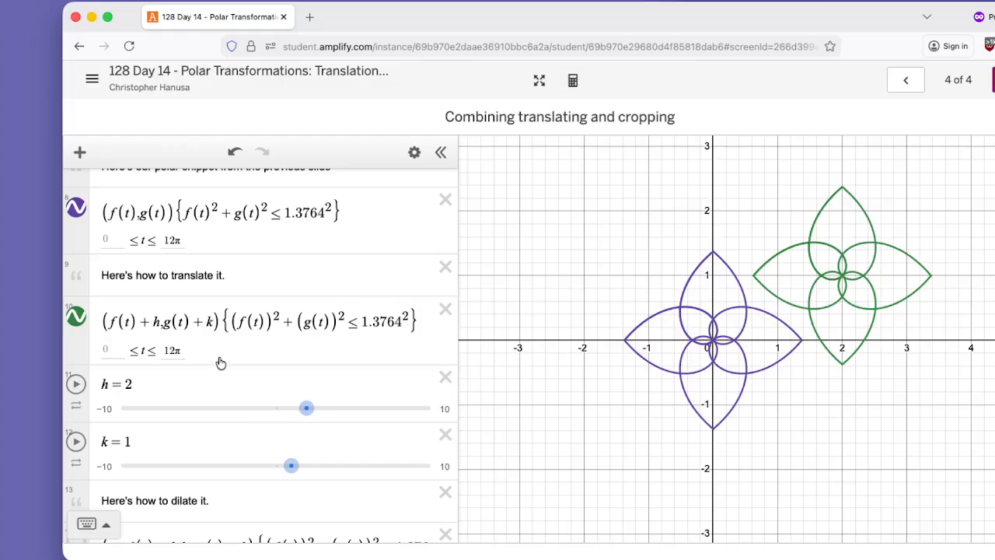
Widen the expression list to fit the whole dilation expression and examine how a multiplies f(t).
scroll(259, 341, "down", 4)
scroll(259, 340, "down", 3)
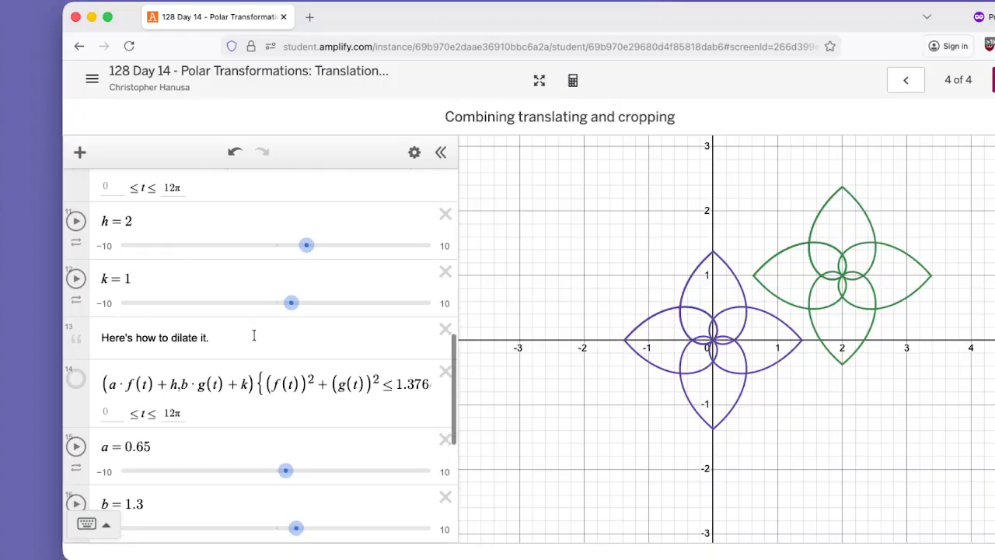
scroll(255, 340, "down", 1)
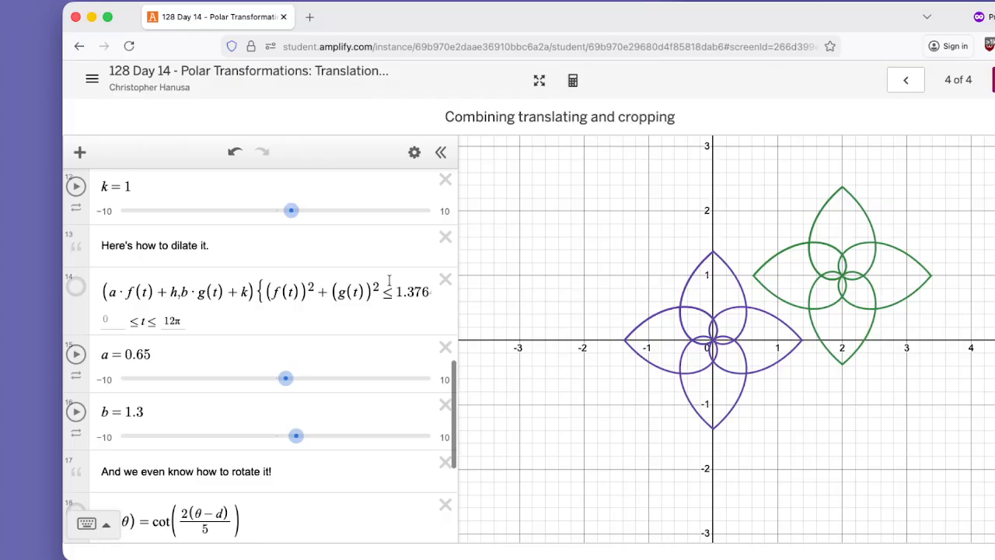
left_click_drag(462, 282, 495, 284)
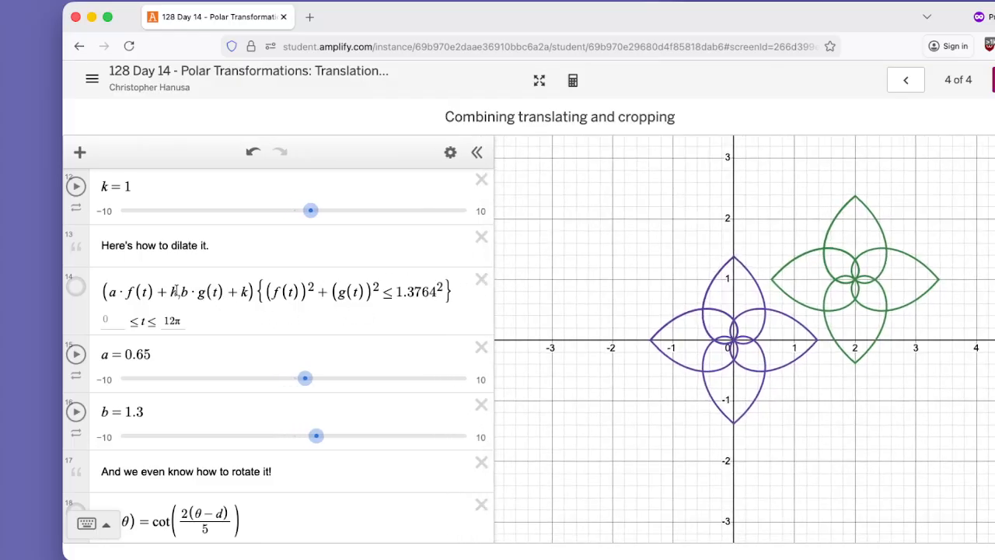
scroll(155, 288, "up", 5)
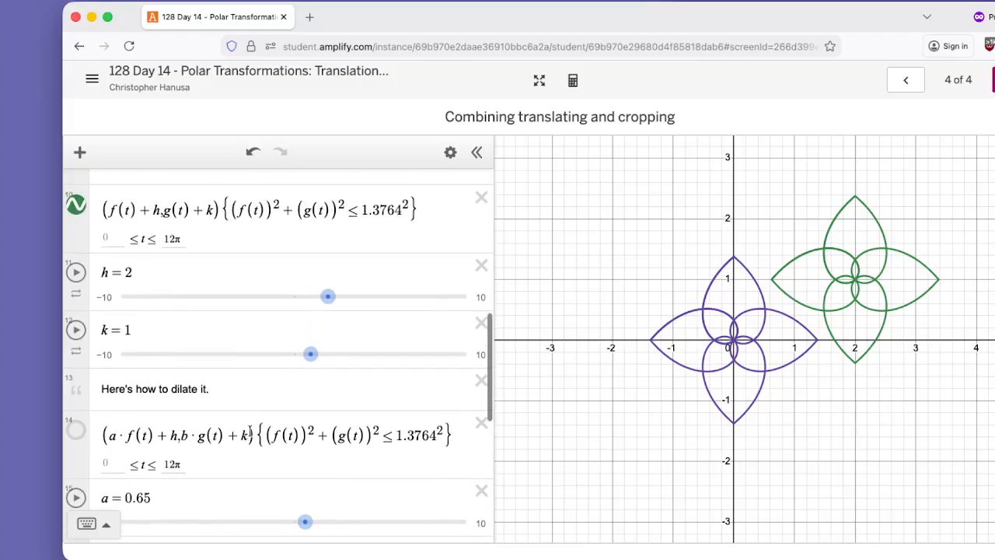
left_click_drag(213, 389, 100, 388)
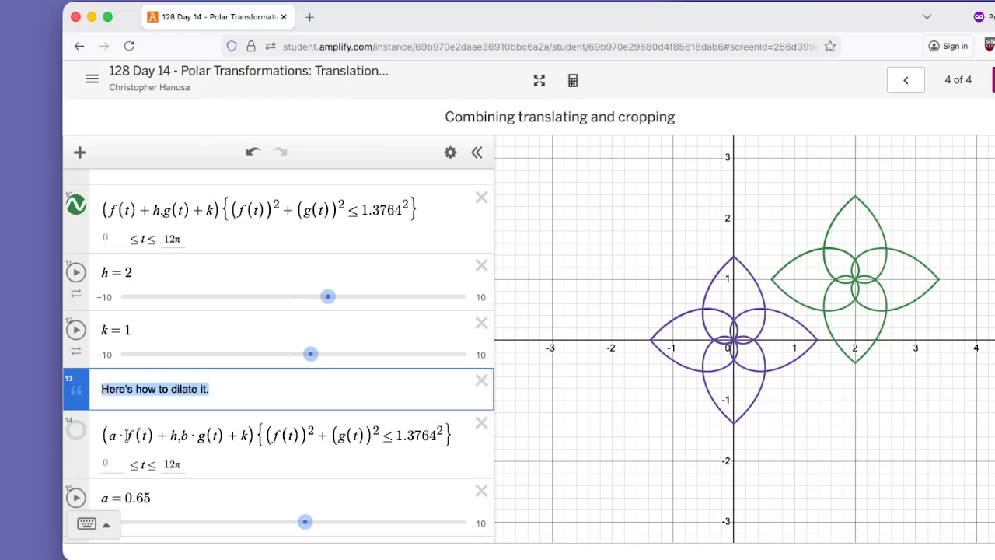
left_click_drag(150, 433, 112, 436)
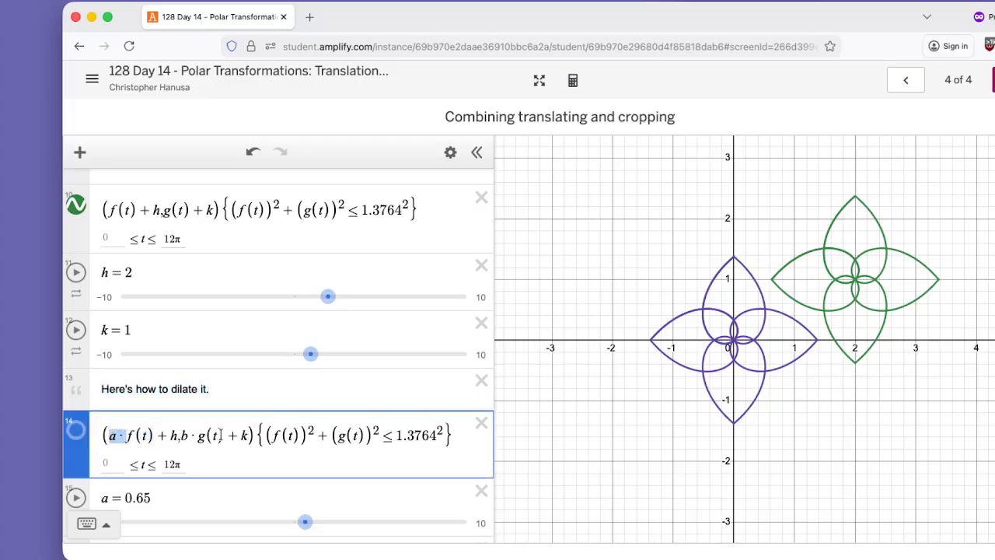
Show the dilated flower and set both dilation factors a and b to 1.5.
left_click_drag(220, 434, 161, 436)
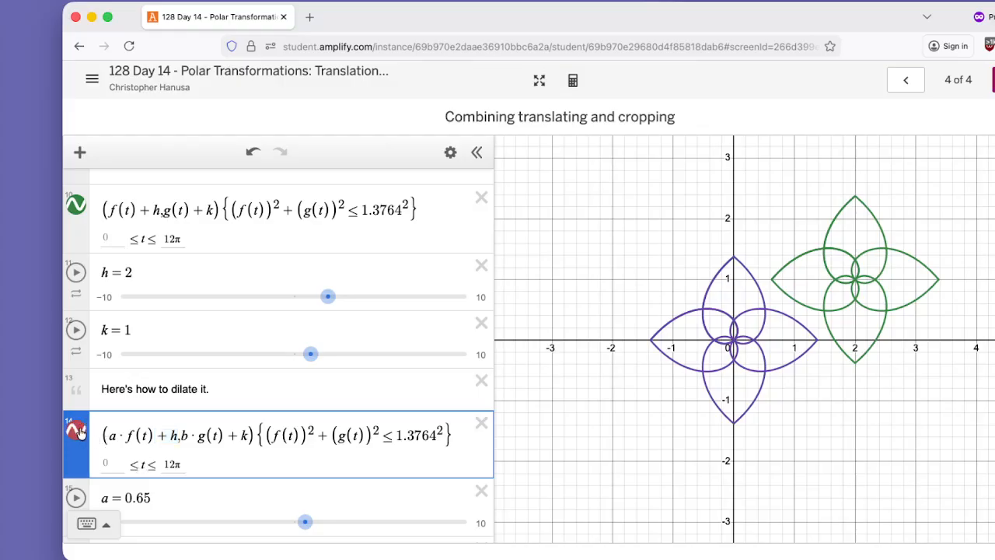
scroll(286, 470, "down", 1)
mouse_move(306, 447)
left_mouse_down()
mouse_move(265, 448)
mouse_move(319, 447)
left_mouse_up()
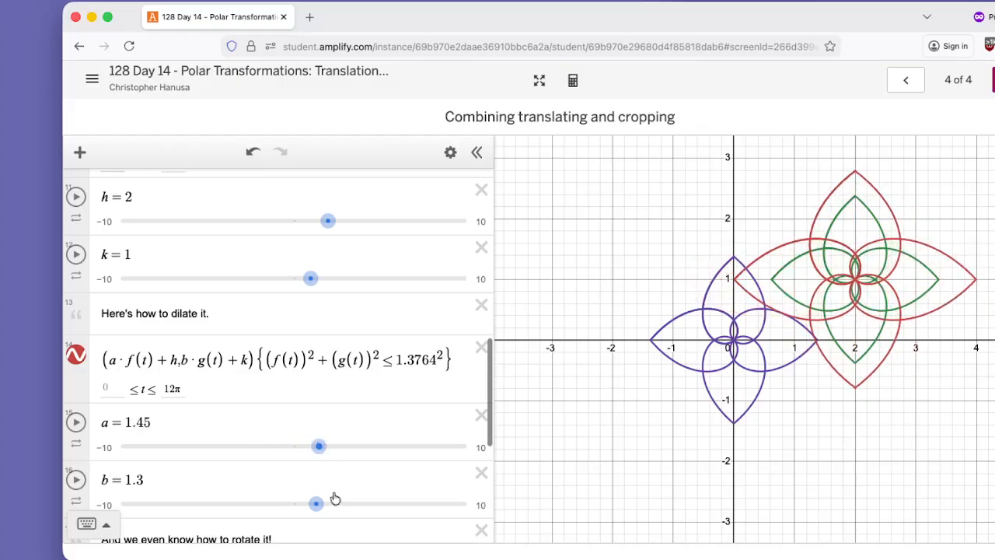
mouse_move(316, 504)
left_mouse_down()
mouse_move(343, 501)
mouse_move(293, 500)
mouse_move(317, 497)
left_mouse_up()
left_click_drag(319, 496, 317, 493)
left_click_drag(318, 408, 319, 412)
scroll(210, 426, "down", 2)
scroll(210, 422, "up", 3)
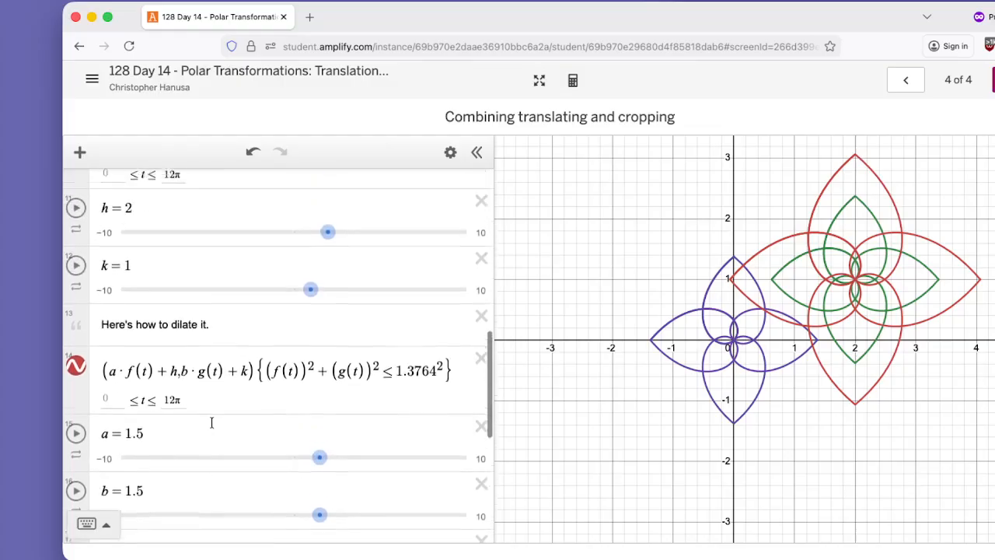
Move the p(θ) = cot(2θ/5) definition directly below the "And we even know how to rotate it!" note.
scroll(211, 422, "up", 1)
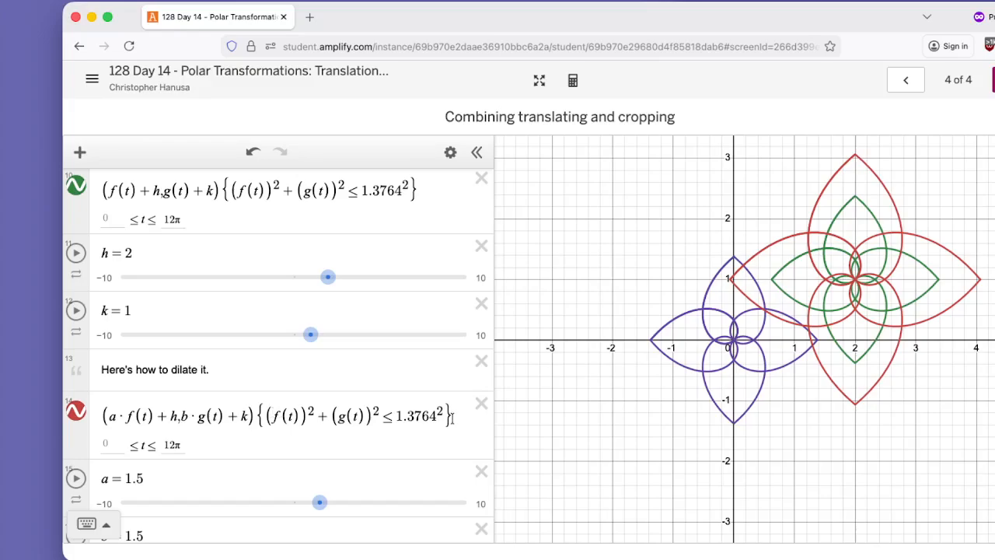
scroll(338, 420, "down", 3)
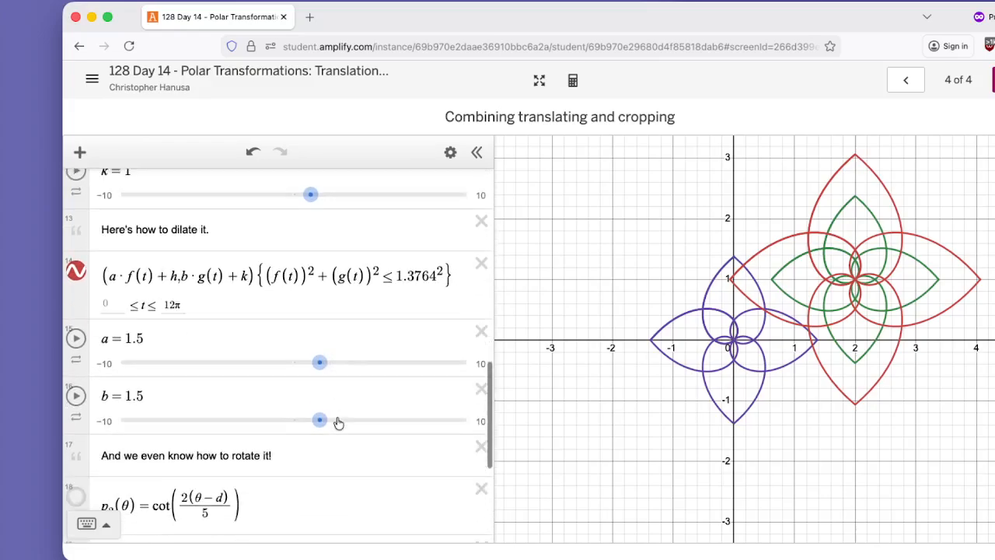
scroll(338, 422, "down", 3)
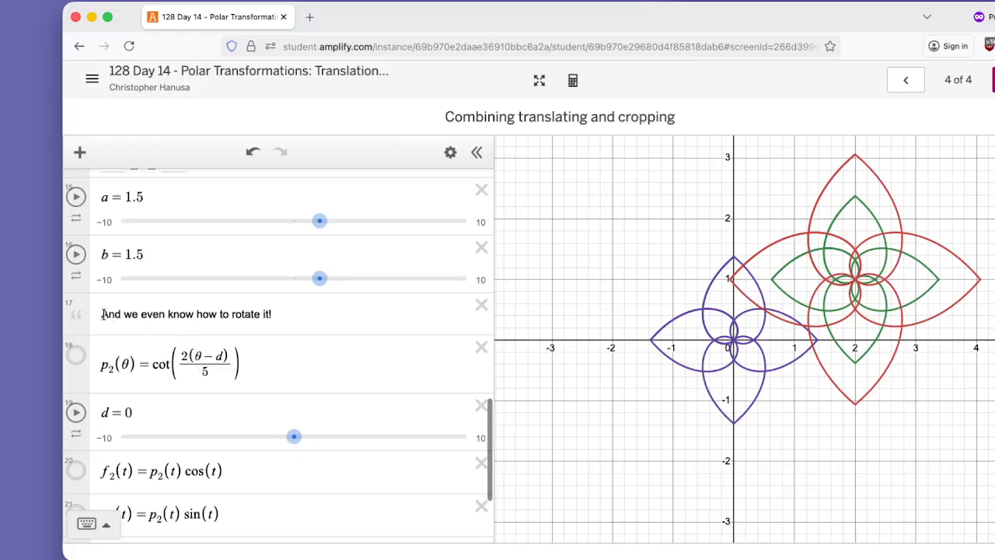
left_click_drag(103, 314, 284, 317)
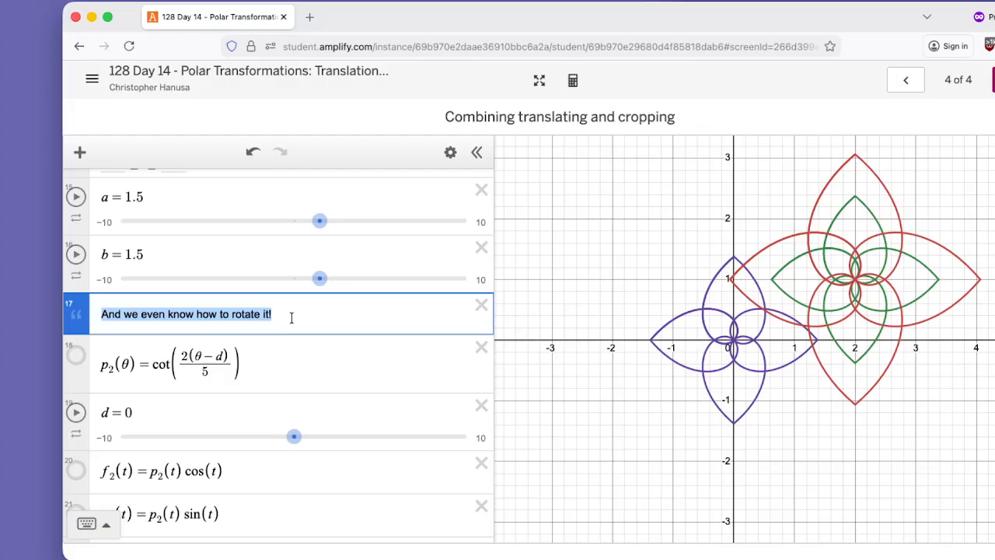
scroll(277, 321, "up", 10)
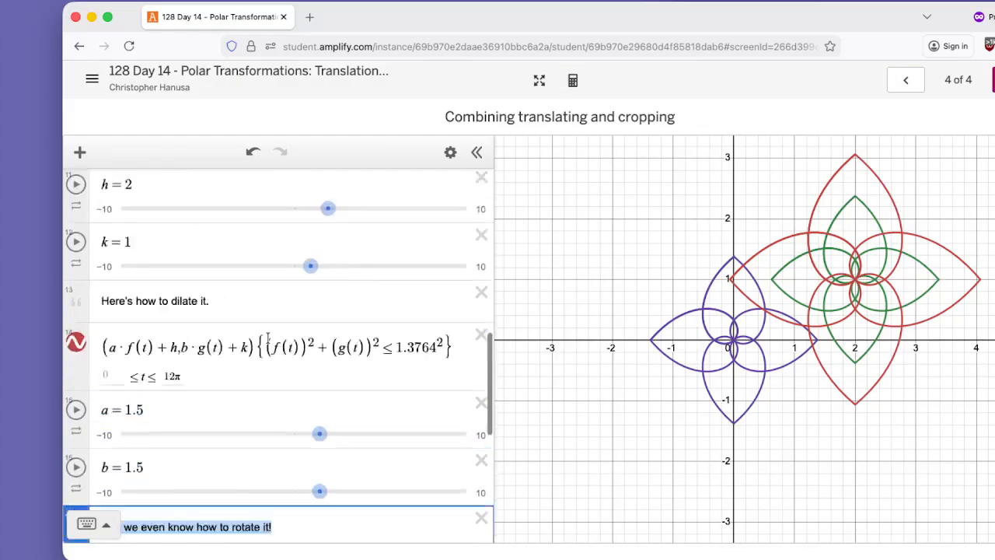
left_click_drag(68, 257, 181, 397)
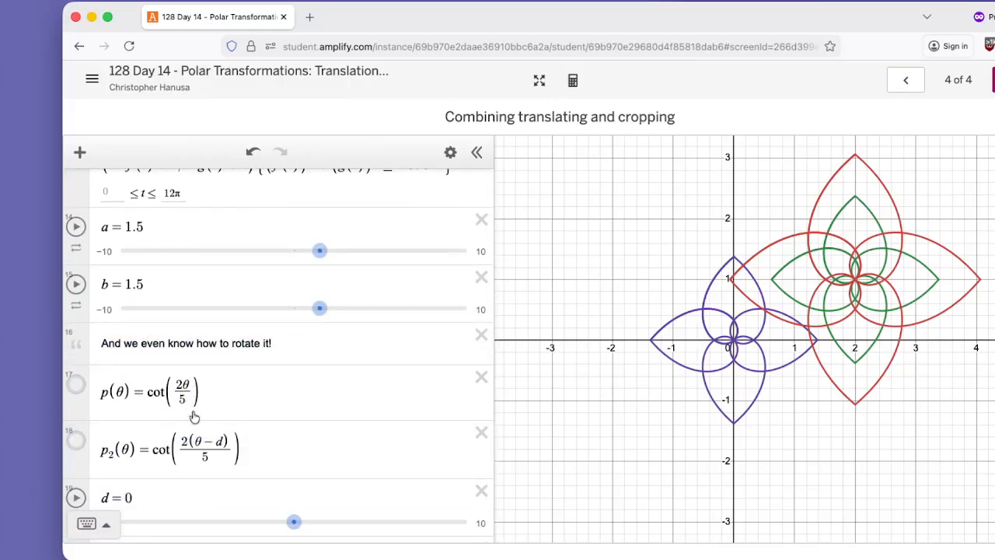
Show the rotated flower built from f₂(t) and g₂(t), and set the rotation parameter d to −1.1.
scroll(216, 419, "down", 1)
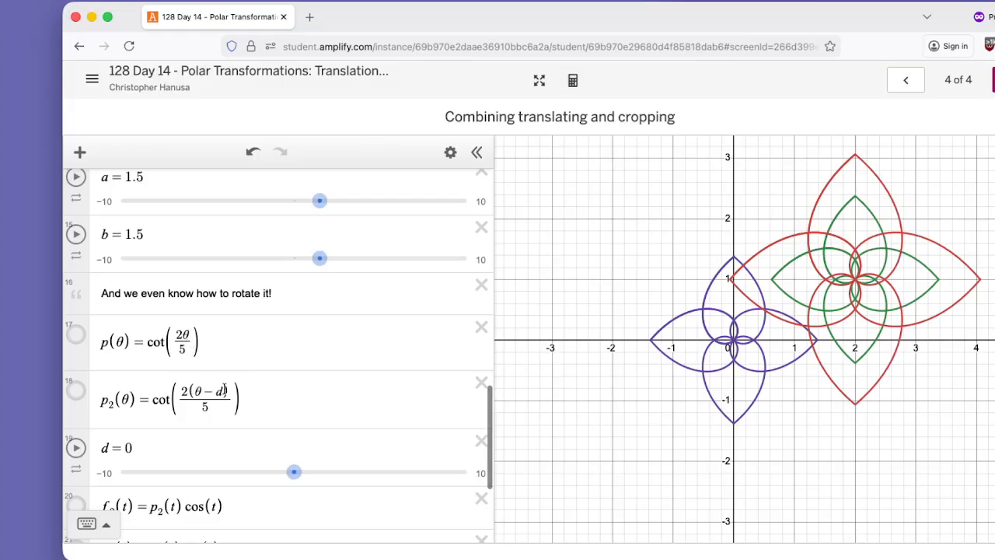
scroll(85, 419, "down", 2)
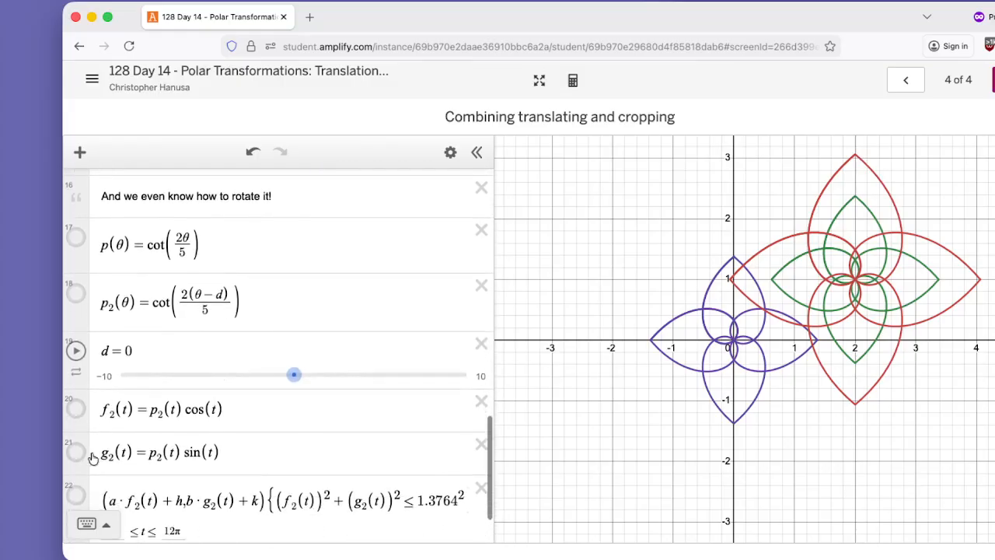
scroll(91, 457, "down", 1)
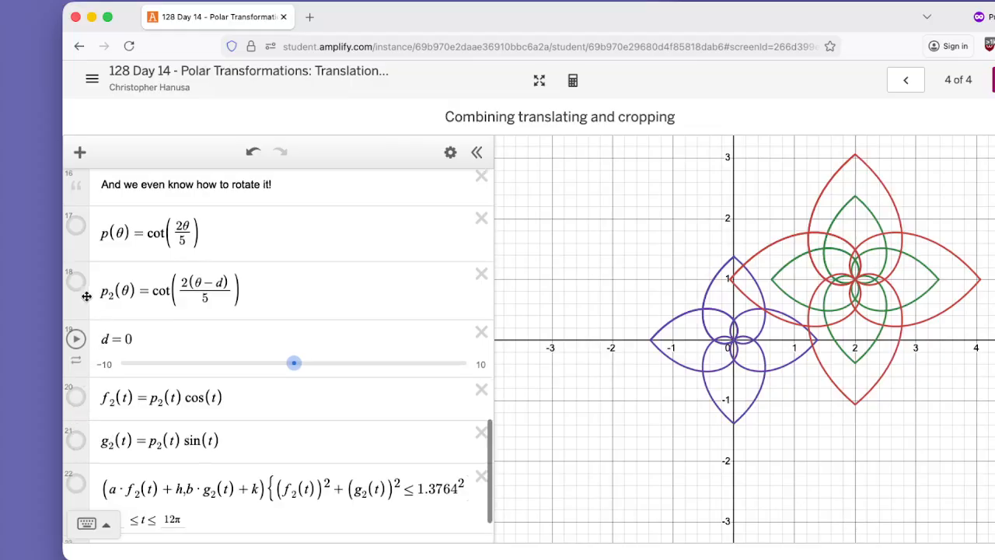
left_click(77, 485)
scroll(248, 412, "down", 2)
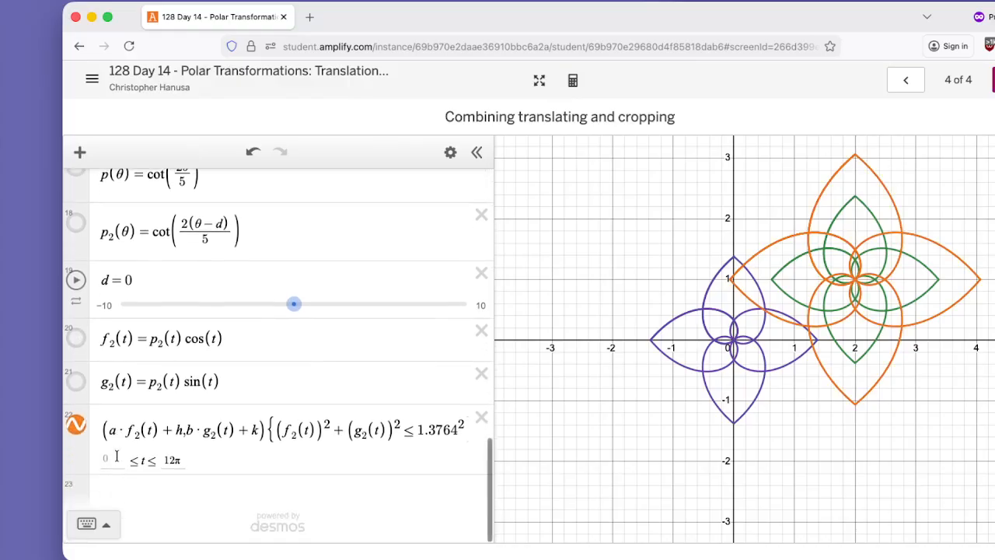
left_click_drag(295, 317, 274, 283)
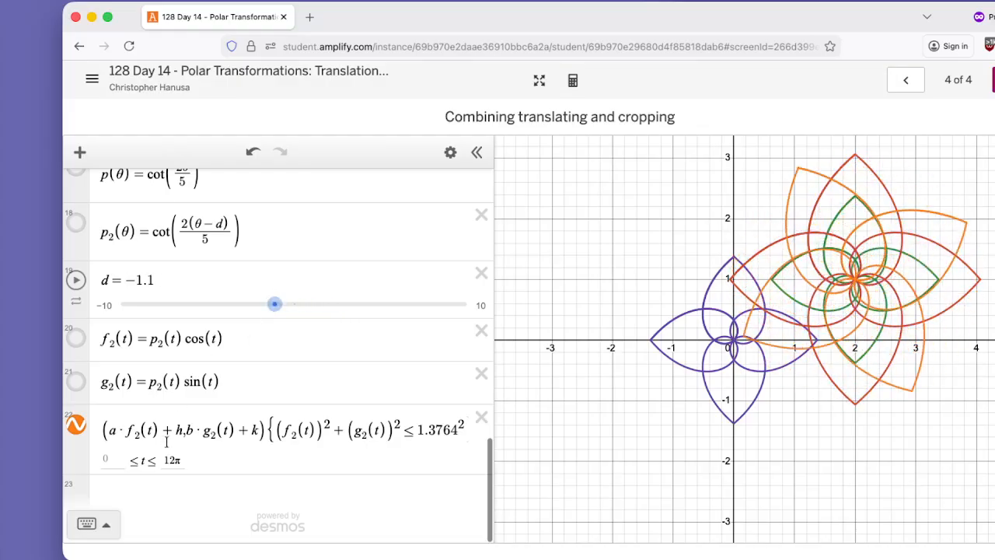
Review the rotated curve's expressions and proceed past the last slide to finish the activity.
scroll(181, 435, "up", 2)
scroll(180, 432, "down", 2)
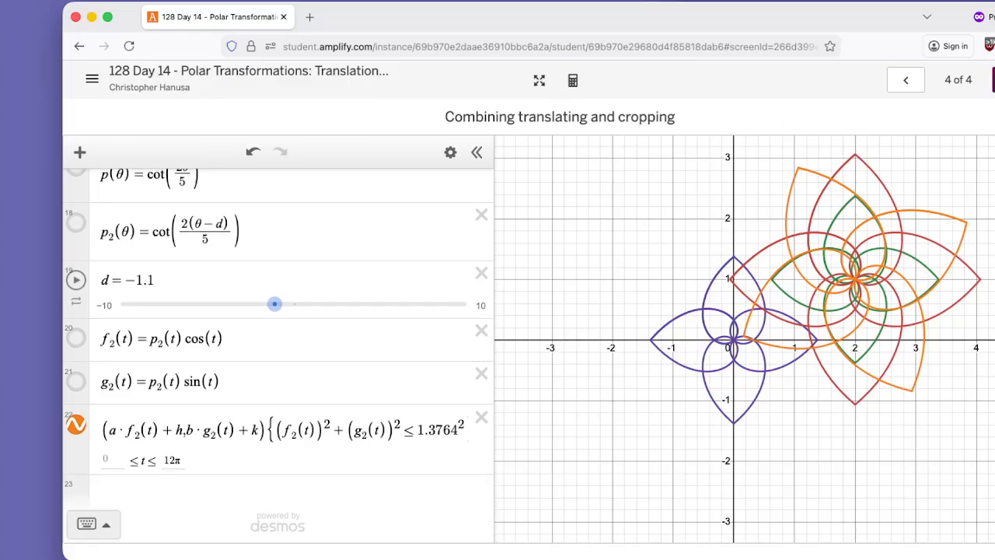
left_click(993, 80)
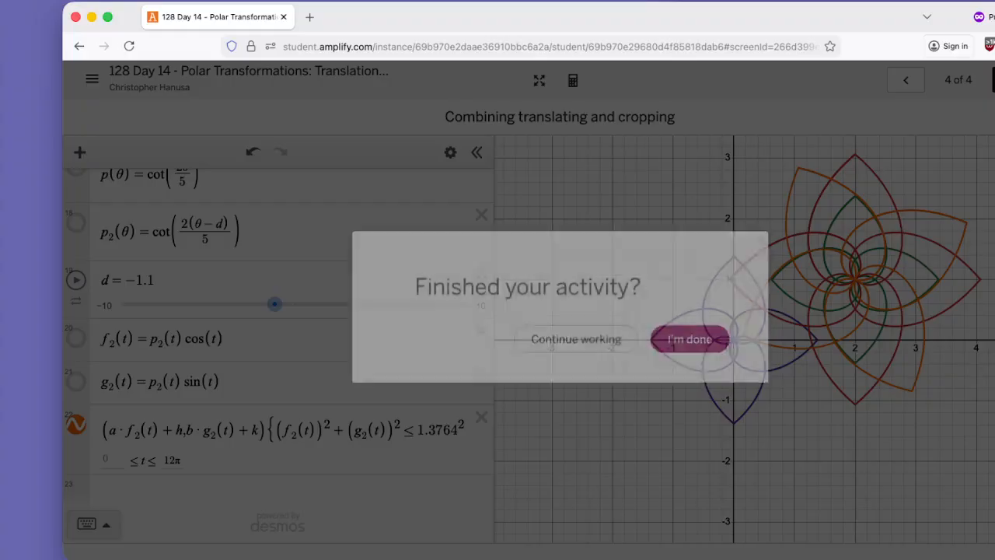